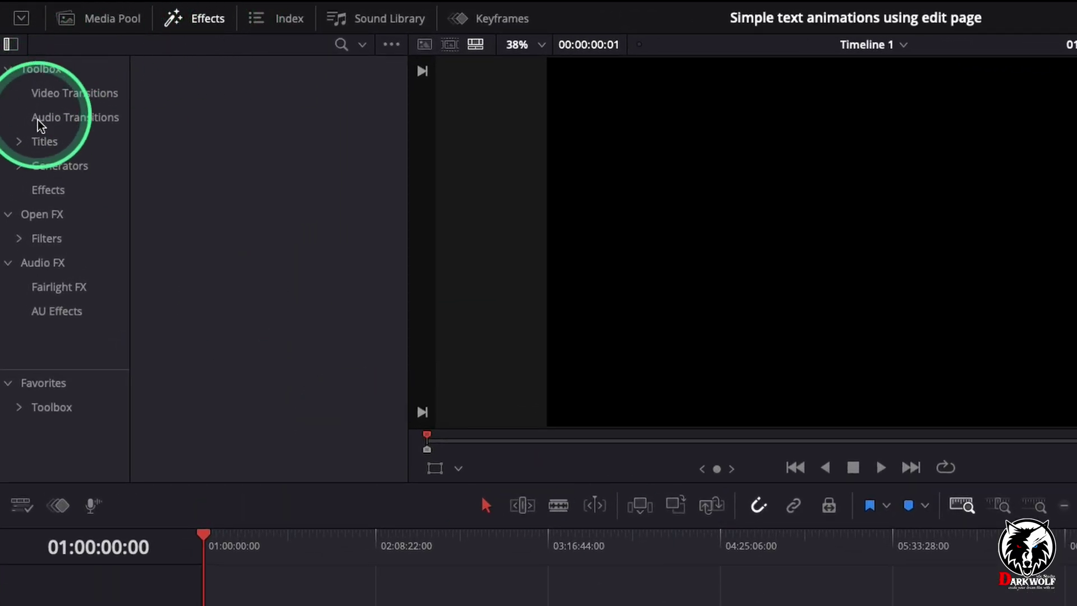
# Add a Text+ title to video track V1 at the beginning of the timeline.
pyautogui.click(19, 144)
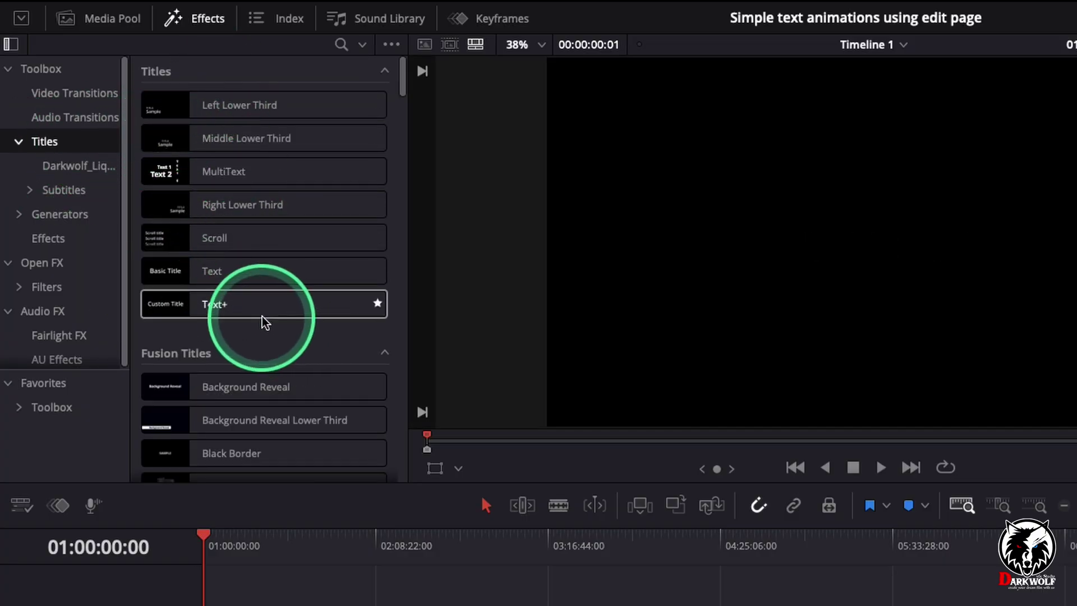
pyautogui.click(191, 306)
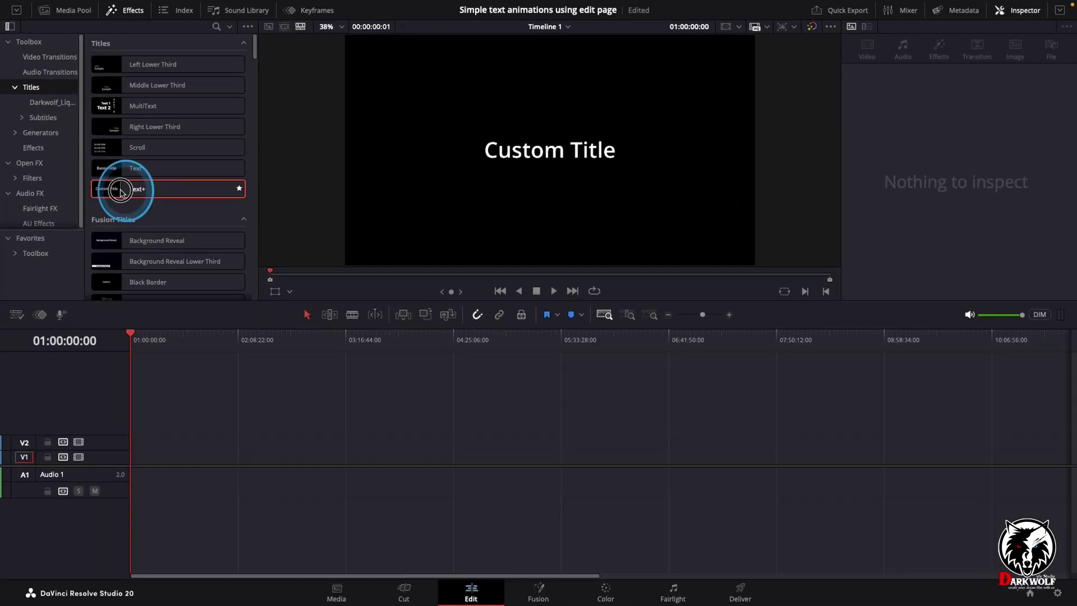
pyautogui.moveTo(120, 192); pyautogui.dragTo(224, 434)
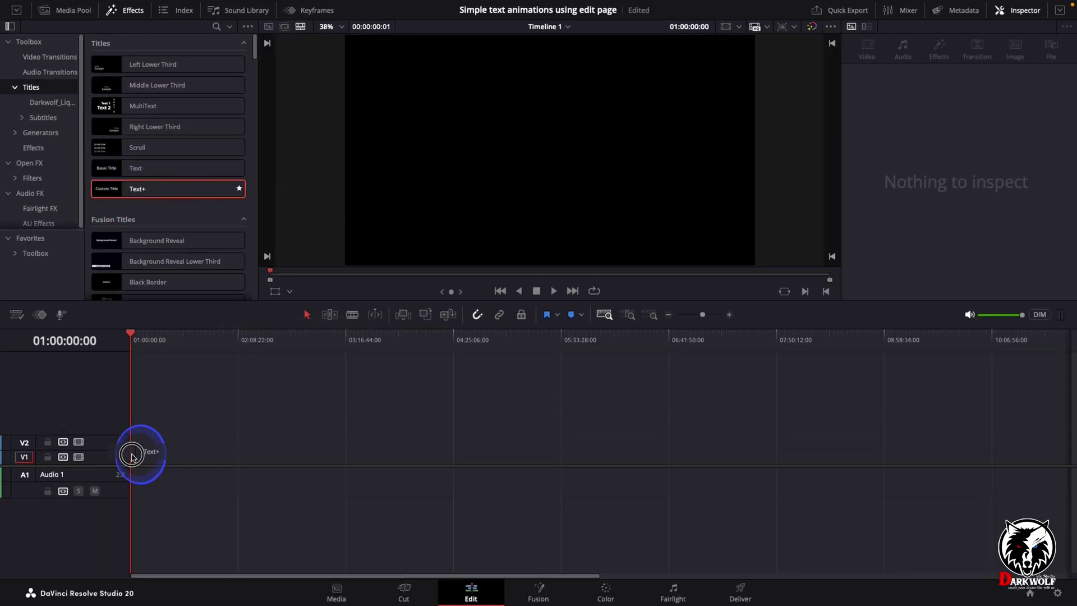
pyautogui.moveTo(130, 461); pyautogui.dragTo(132, 458)
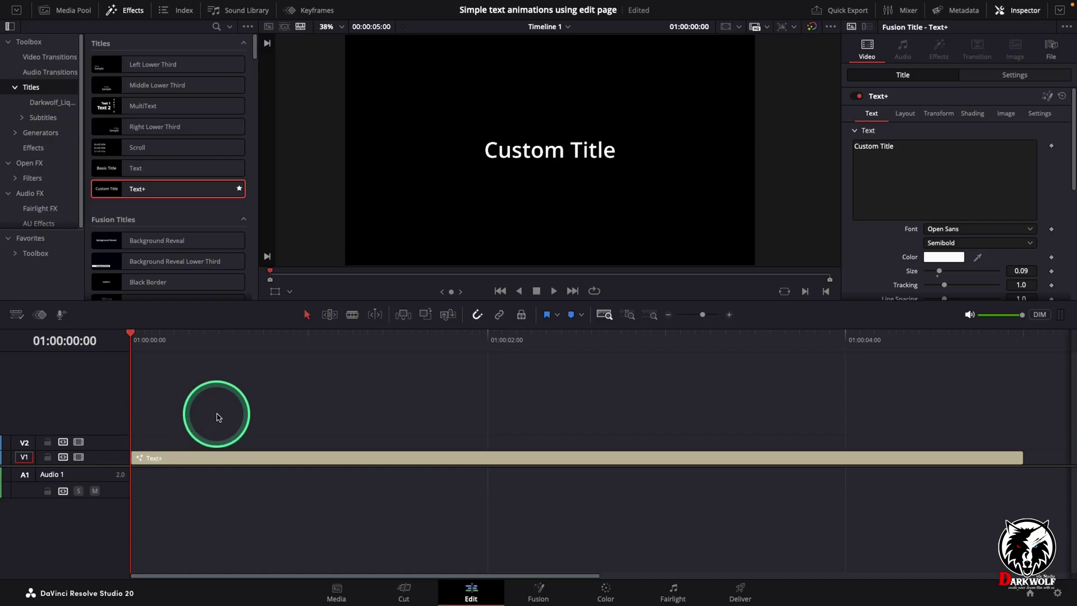
# Select the Text+ clip and compare its Title and Settings properties.
pyautogui.click(197, 460)
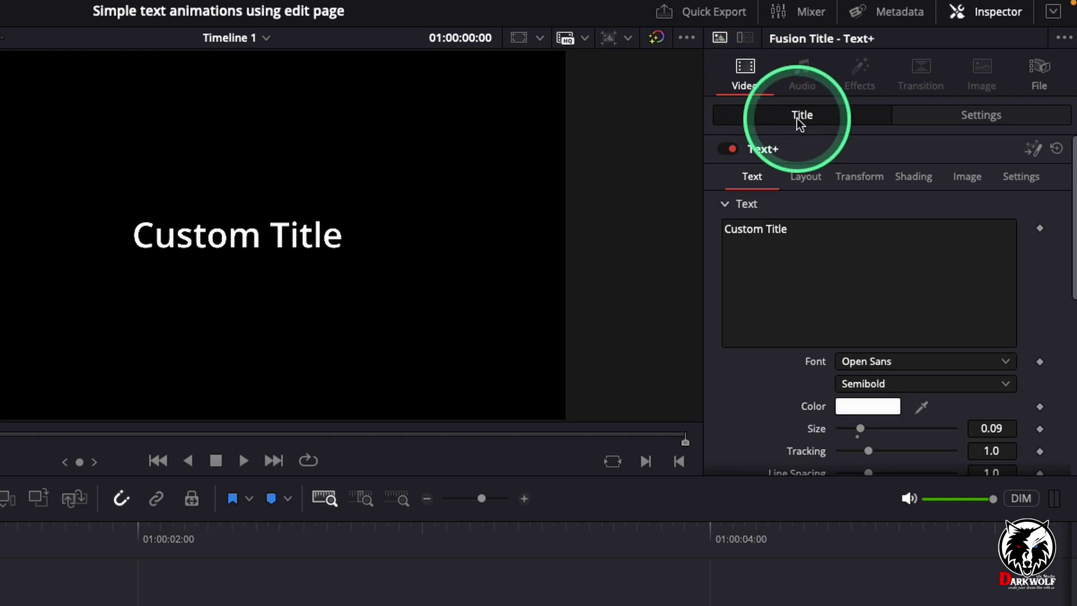
pyautogui.click(948, 116)
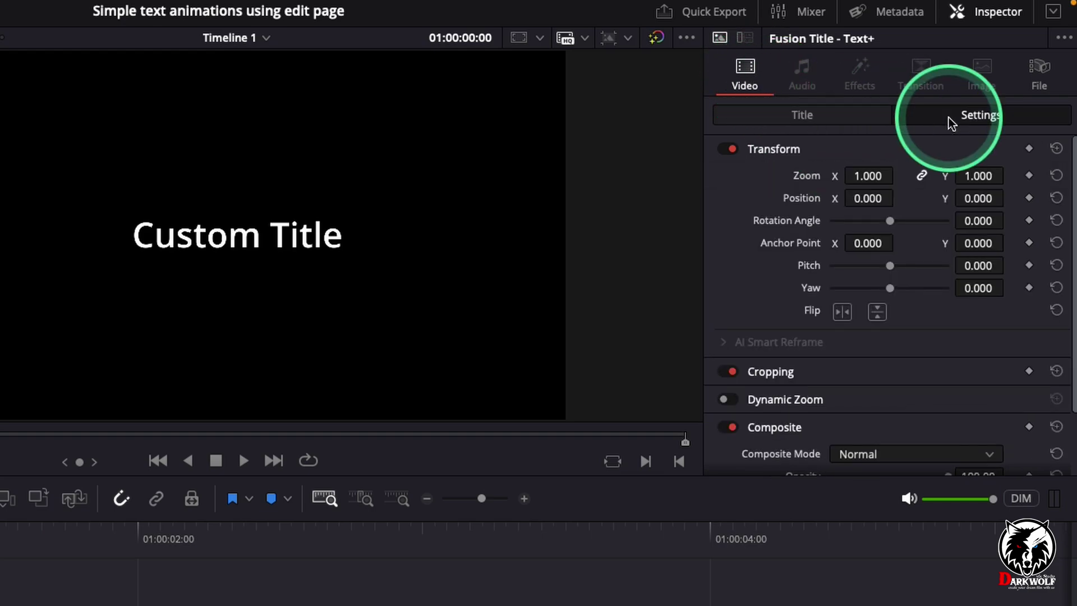
pyautogui.click(857, 116)
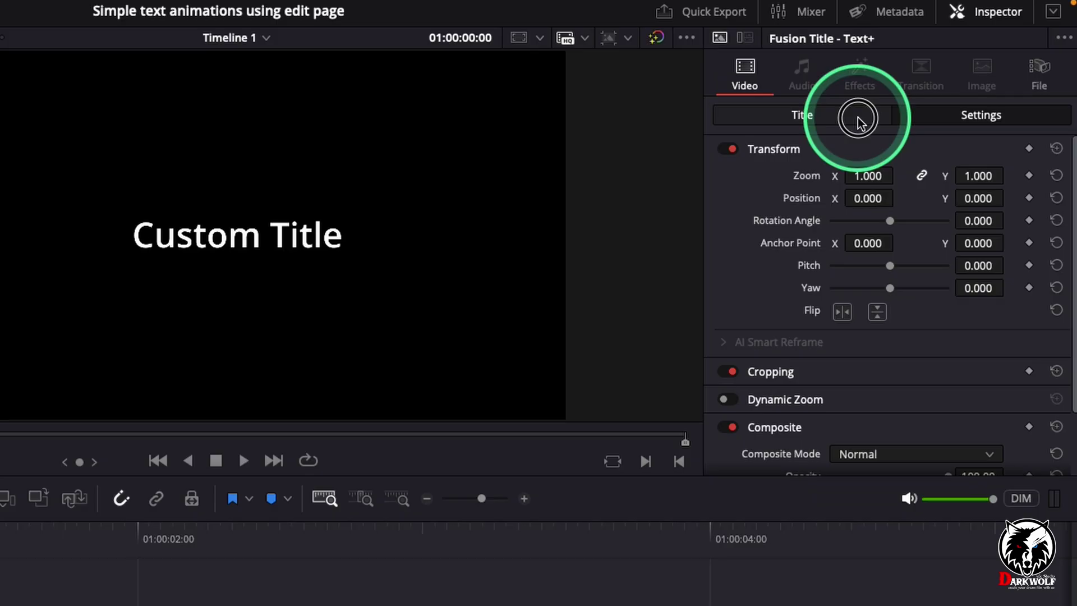
pyautogui.click(897, 119)
pyautogui.click(861, 118)
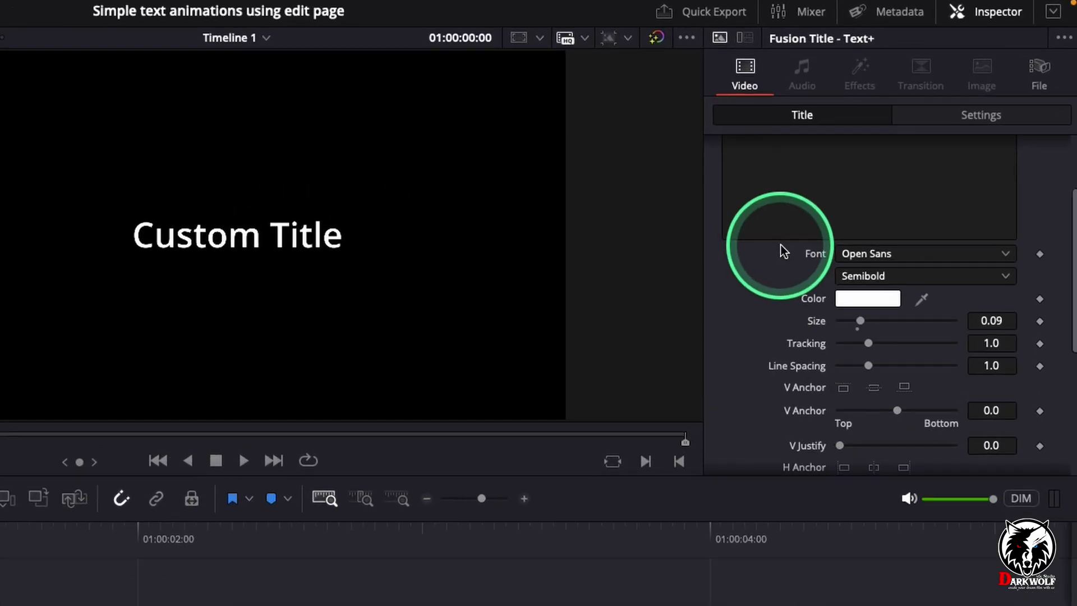
# Keyframe the title's Size from 0.0 at the clip's start to 0.0945 at 01:00:00:09.
pyautogui.scroll(-2, 781, 245)
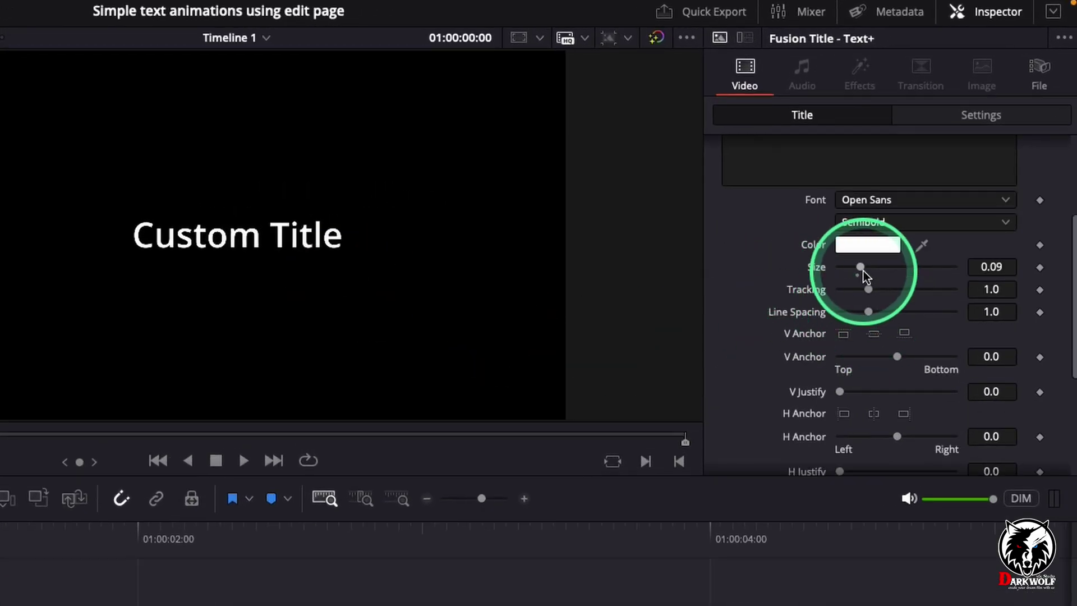
pyautogui.moveTo(863, 271); pyautogui.dragTo(825, 269)
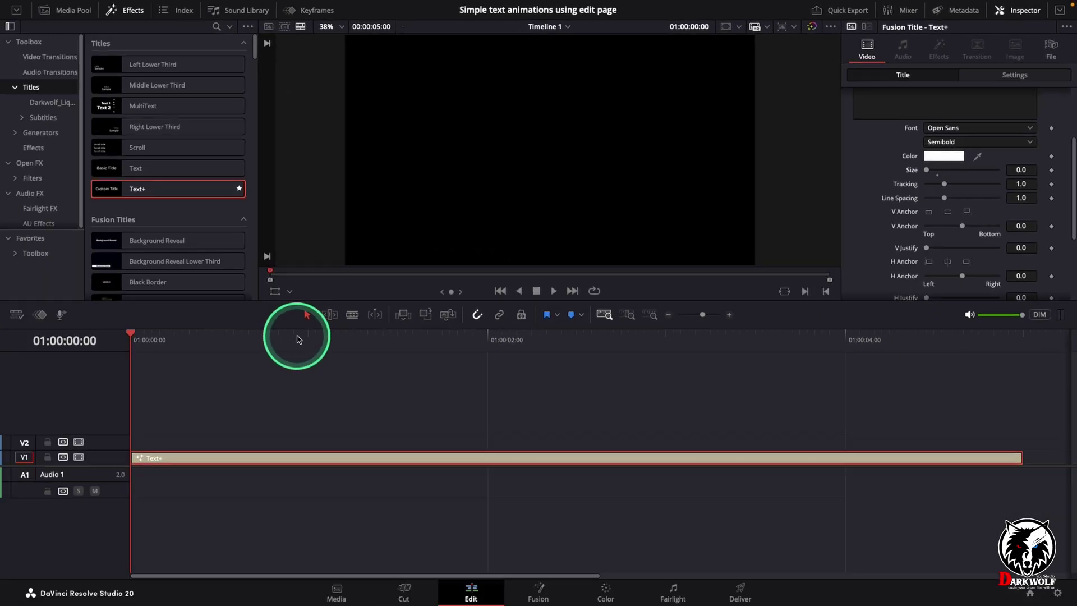
pyautogui.moveTo(296, 339); pyautogui.dragTo(128, 352)
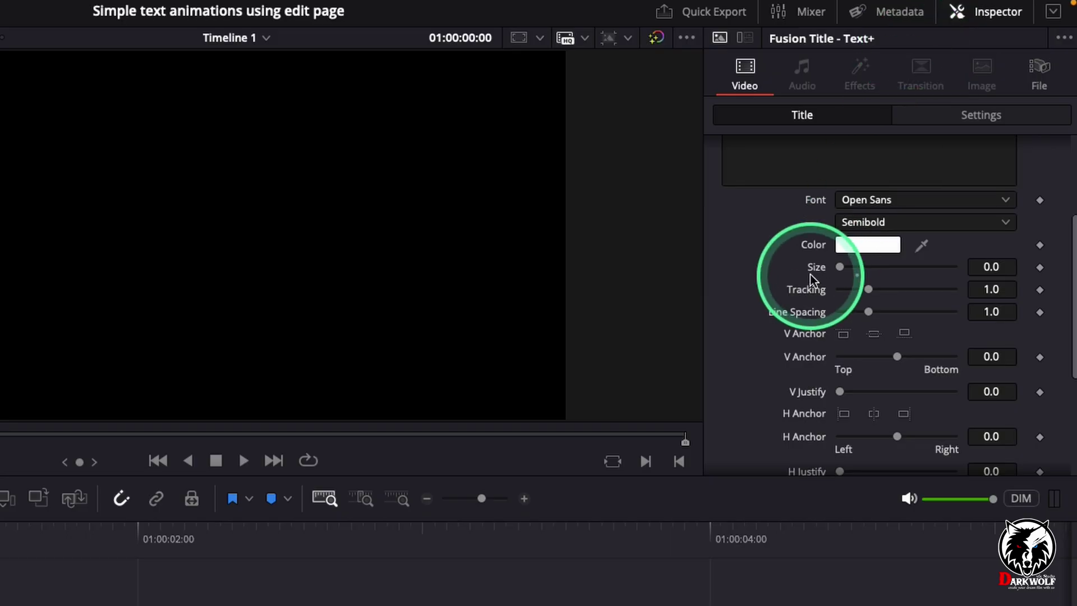
pyautogui.rightClick(816, 268)
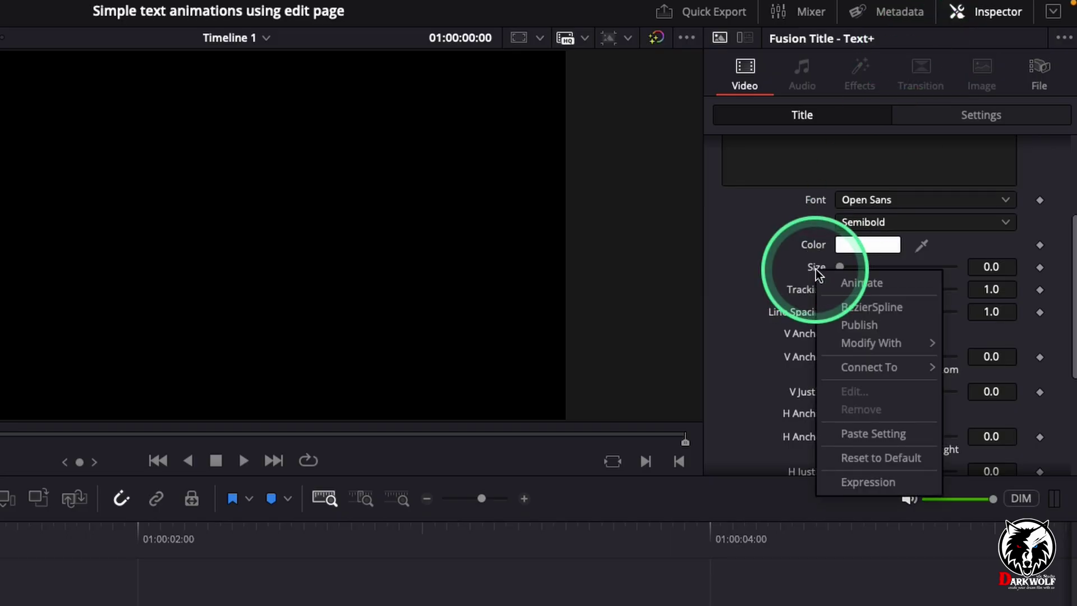
pyautogui.click(881, 286)
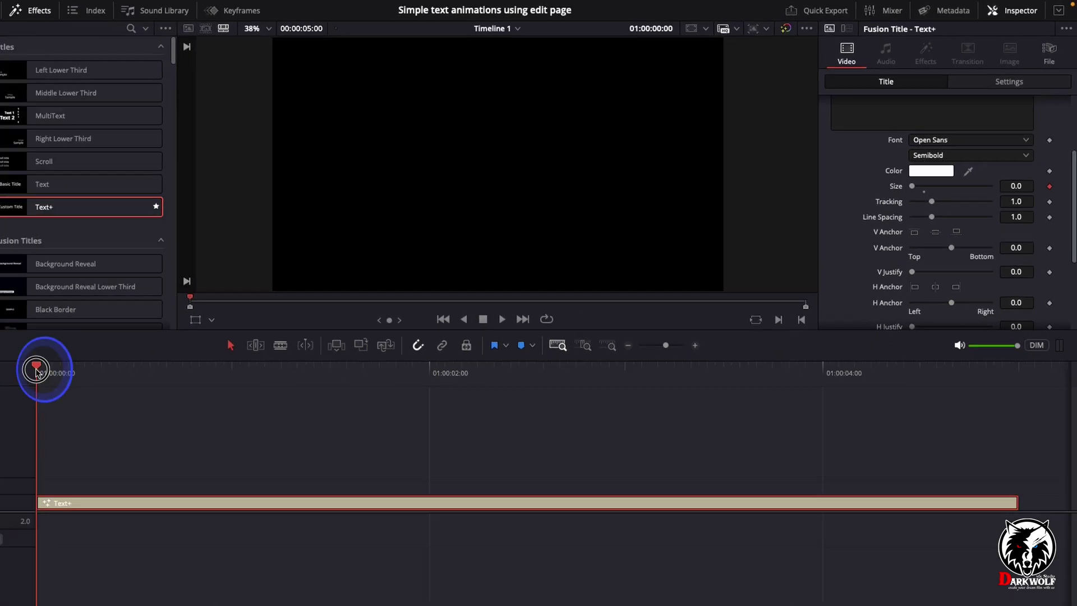
pyautogui.moveTo(132, 339); pyautogui.dragTo(196, 348)
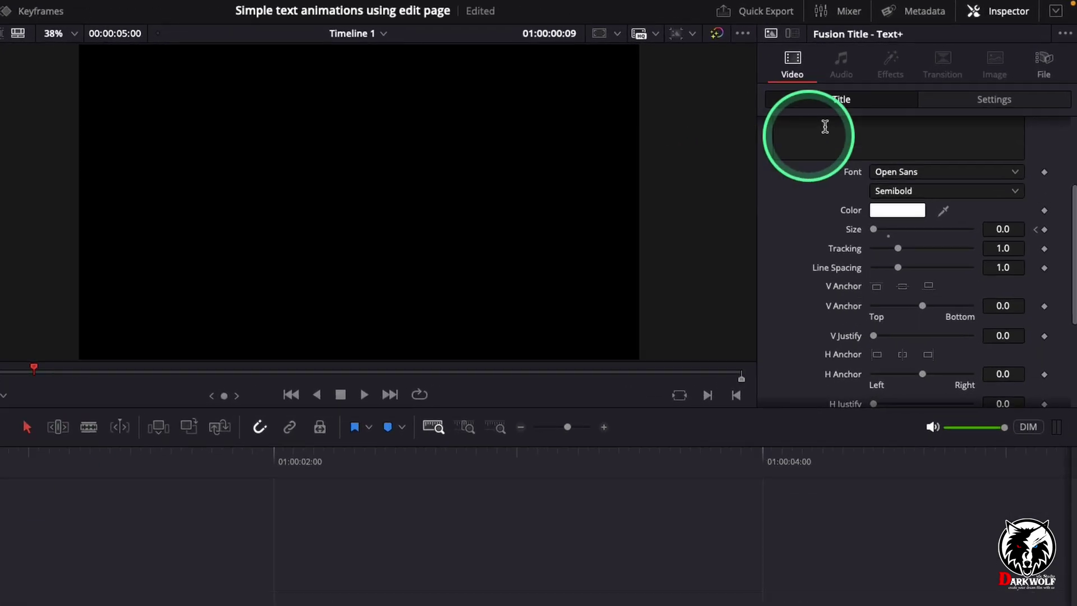
pyautogui.moveTo(843, 268); pyautogui.dragTo(865, 273)
# Replace the title's placeholder text with DARKWOLF.
pyautogui.scroll(5, 859, 288)
pyautogui.moveTo(792, 230); pyautogui.dragTo(718, 229)
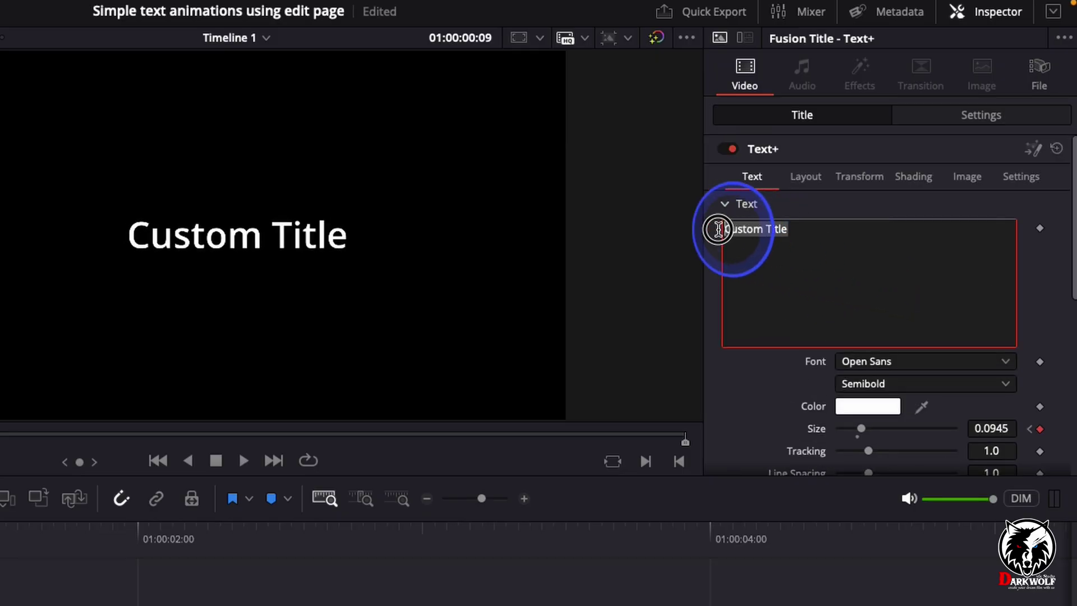
pyautogui.write('DAR')
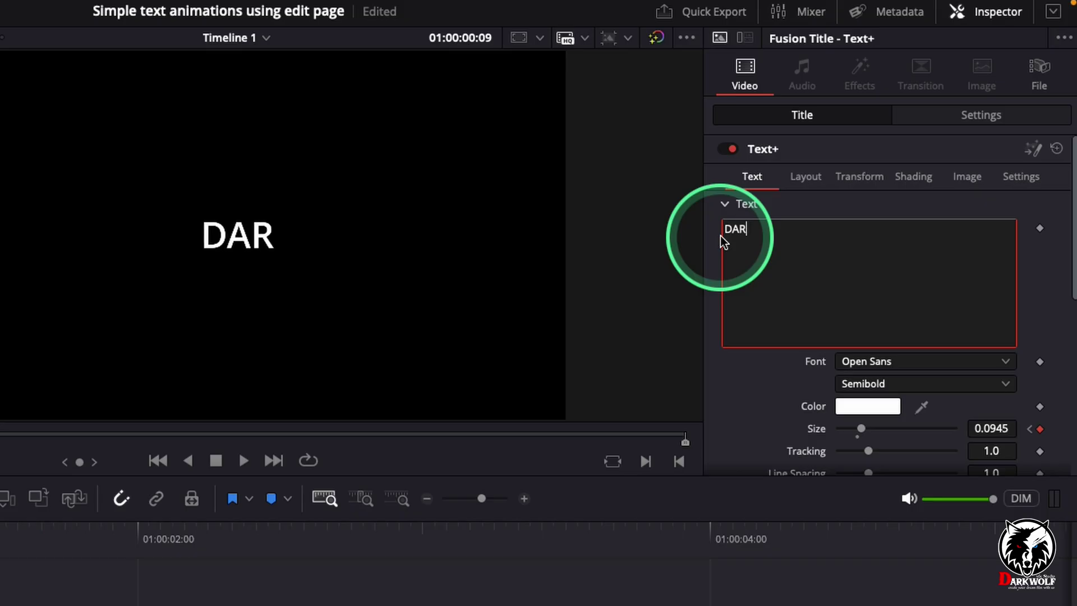
pyautogui.write('KWOLF')
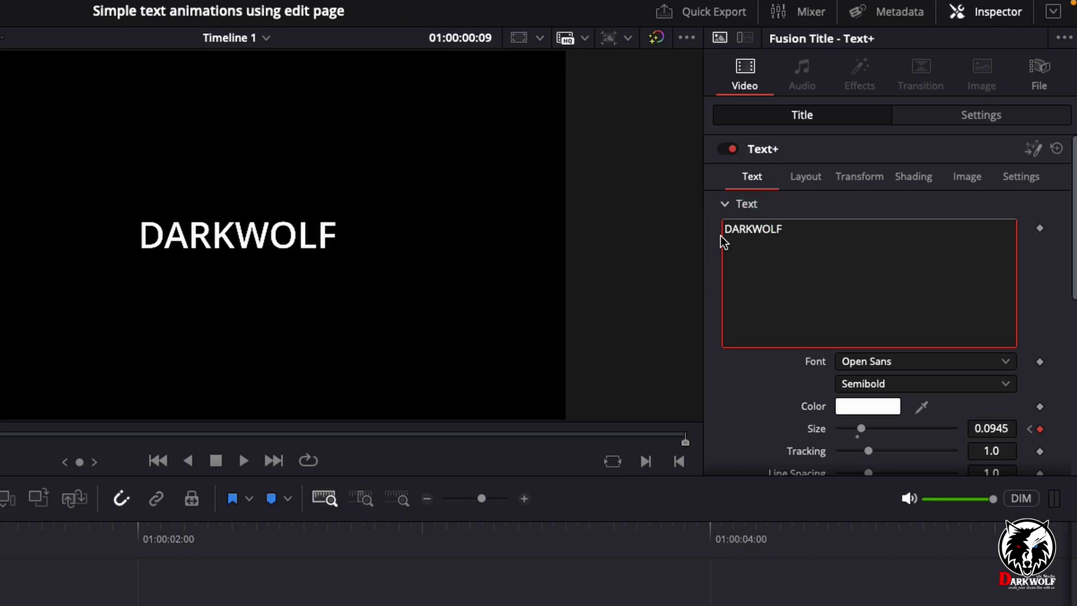
pyautogui.press('Escape')
# Play the title animation from the start of the timeline in full-screen view.
pyautogui.press('Left')
pyautogui.press('Left')
pyautogui.press('Left')
pyautogui.press('Left')
pyautogui.press('Left')
pyautogui.press('Left')
pyautogui.press('Left')
pyautogui.press('Left')
pyautogui.press('Left')
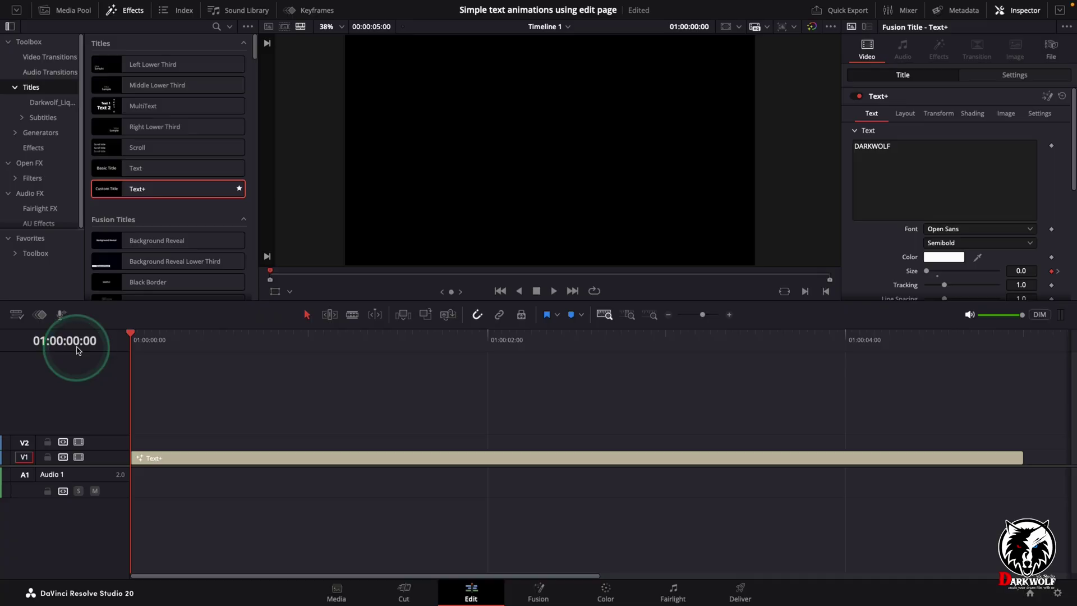
pyautogui.press('p')
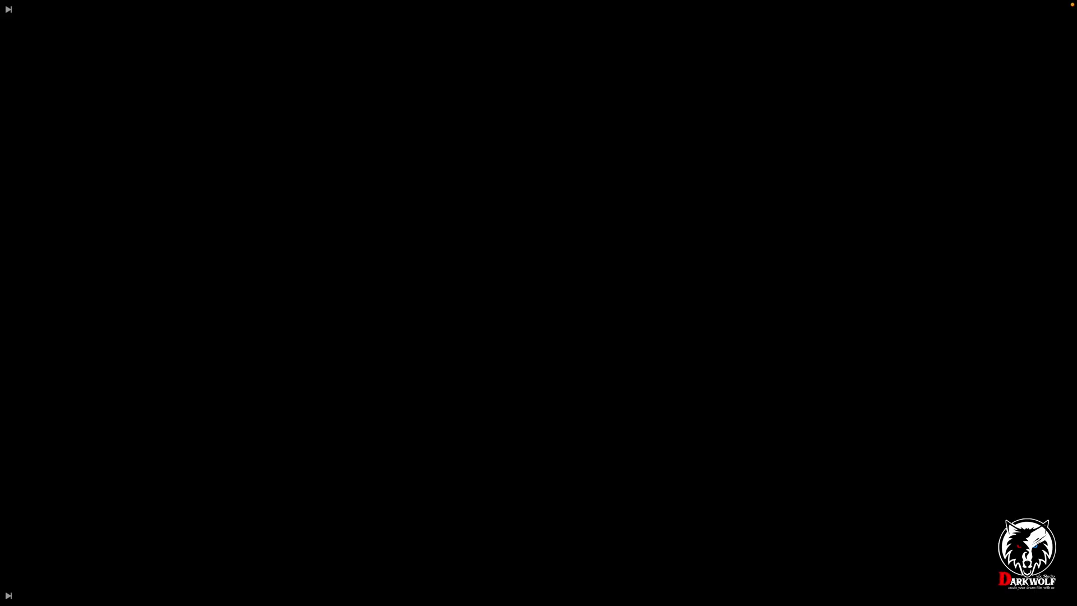
pyautogui.press('space')
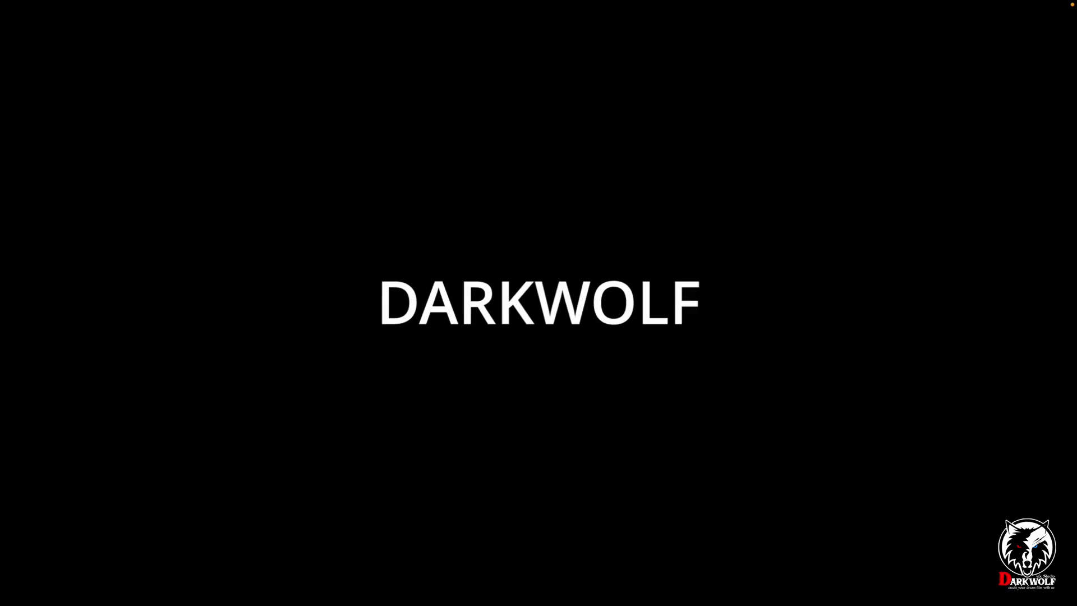
pyautogui.press('Escape')
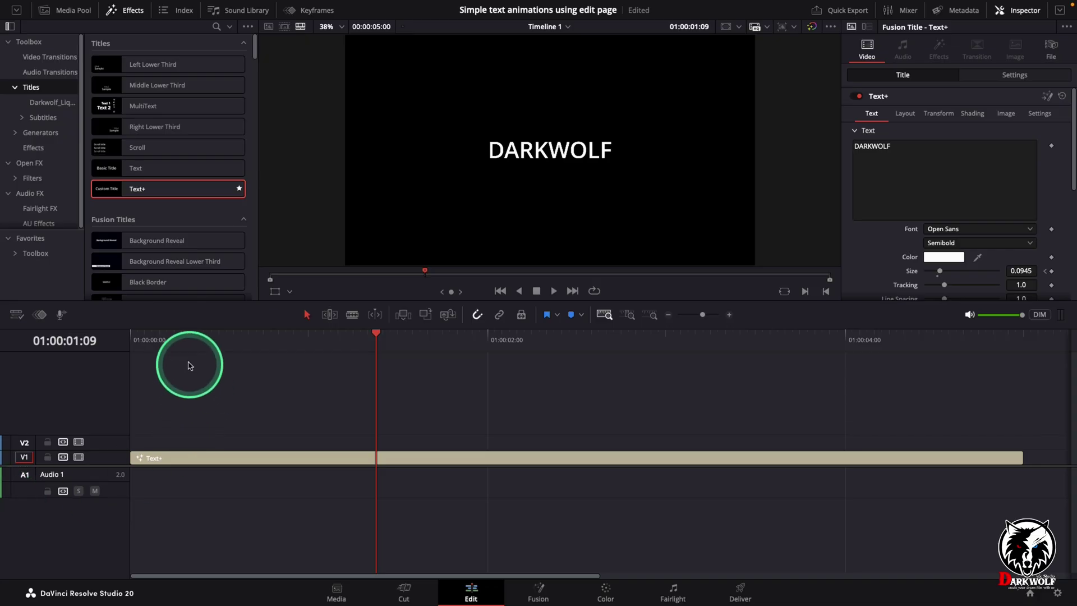
# Delete the title's second Size keyframe, at 01:00:00:09.
pyautogui.moveTo(175, 343); pyautogui.dragTo(91, 343)
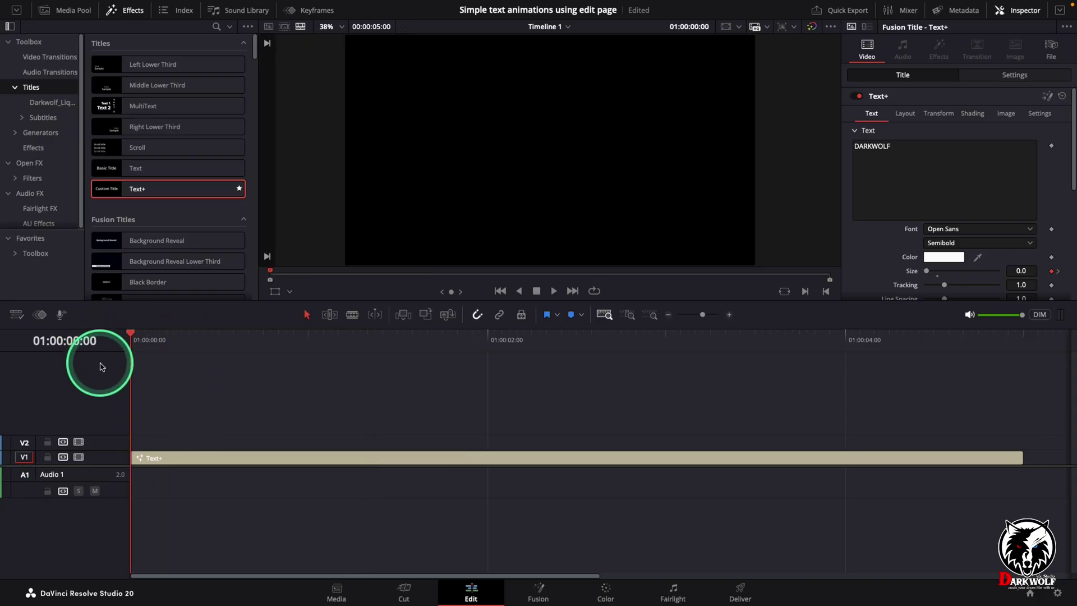
pyautogui.click(258, 457)
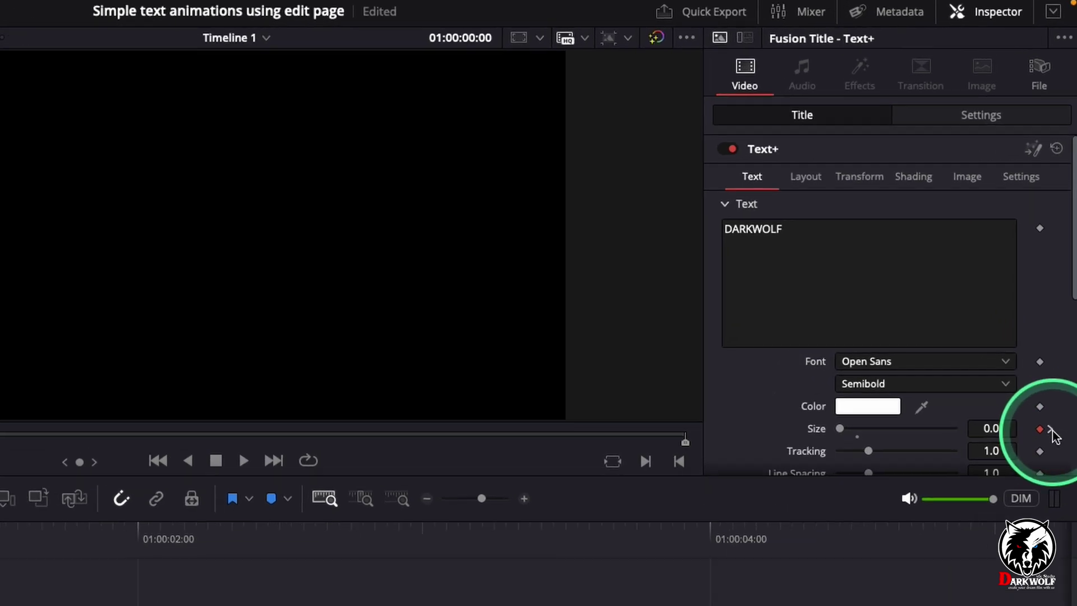
pyautogui.click(1052, 429)
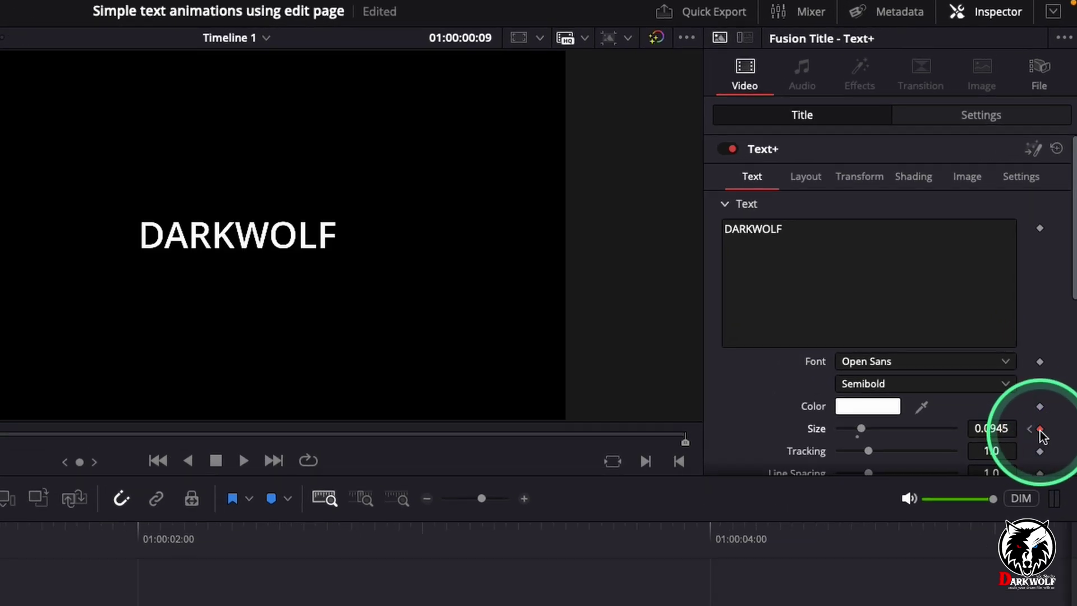
pyautogui.click(1041, 430)
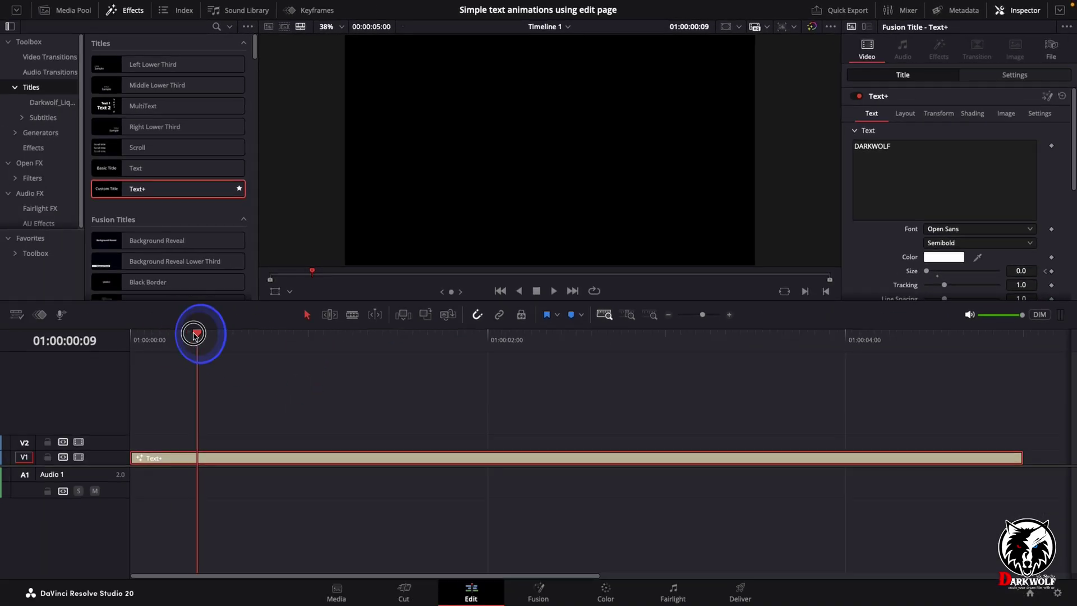
# Add a Size keyframe of 0.1811 to the title at 01:00:01:00.
pyautogui.moveTo(195, 335); pyautogui.dragTo(308, 339)
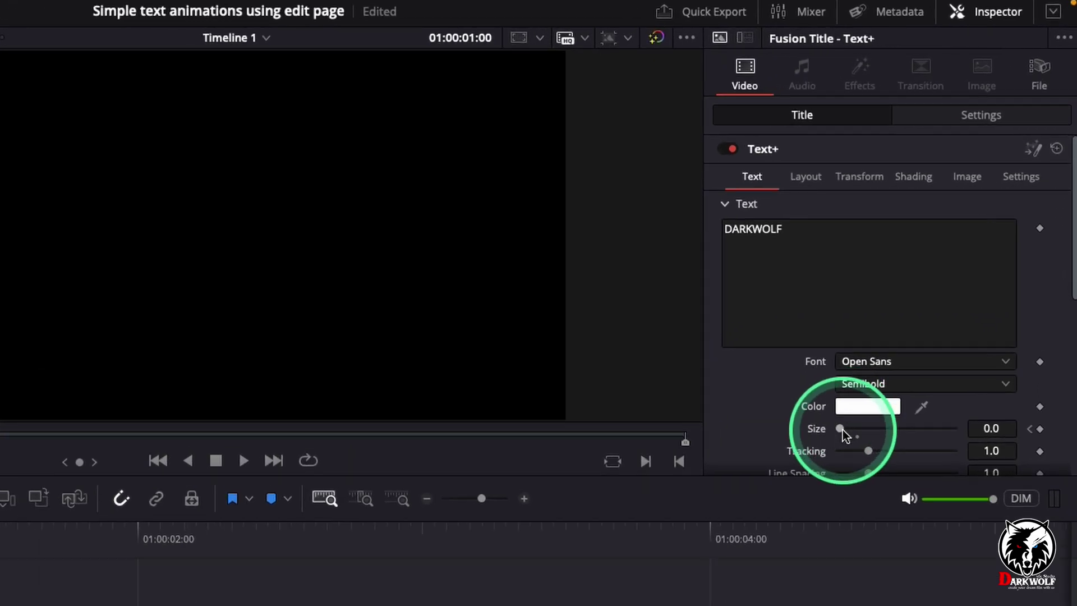
pyautogui.moveTo(926, 271); pyautogui.dragTo(933, 273)
pyautogui.moveTo(854, 436); pyautogui.dragTo(883, 438)
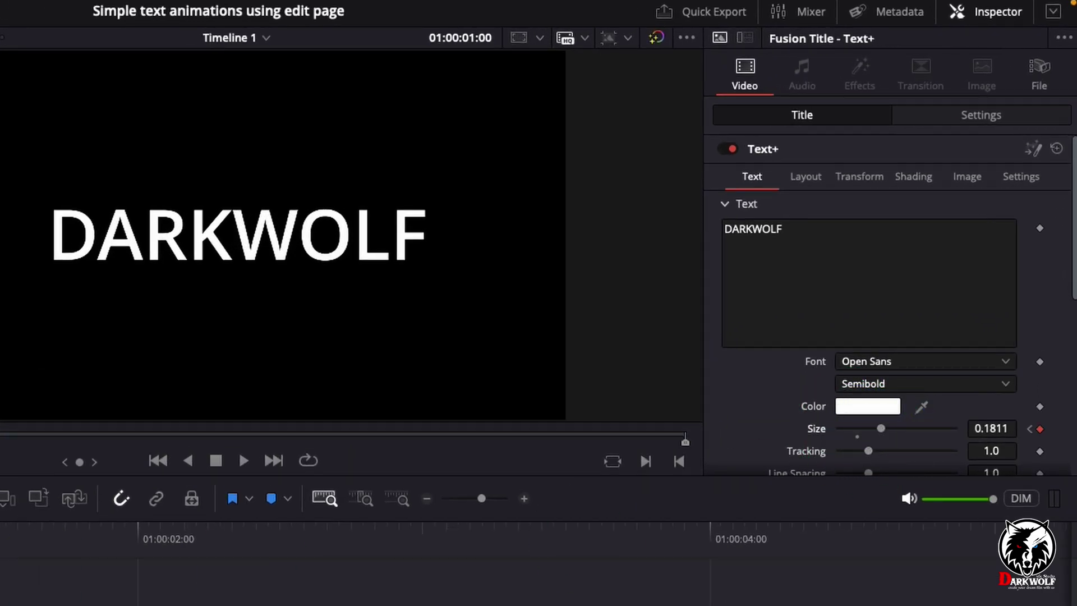
# Play back the slower title growth from the start of the timeline and return to the first frame.
pyautogui.press('Home')
pyautogui.press('space')
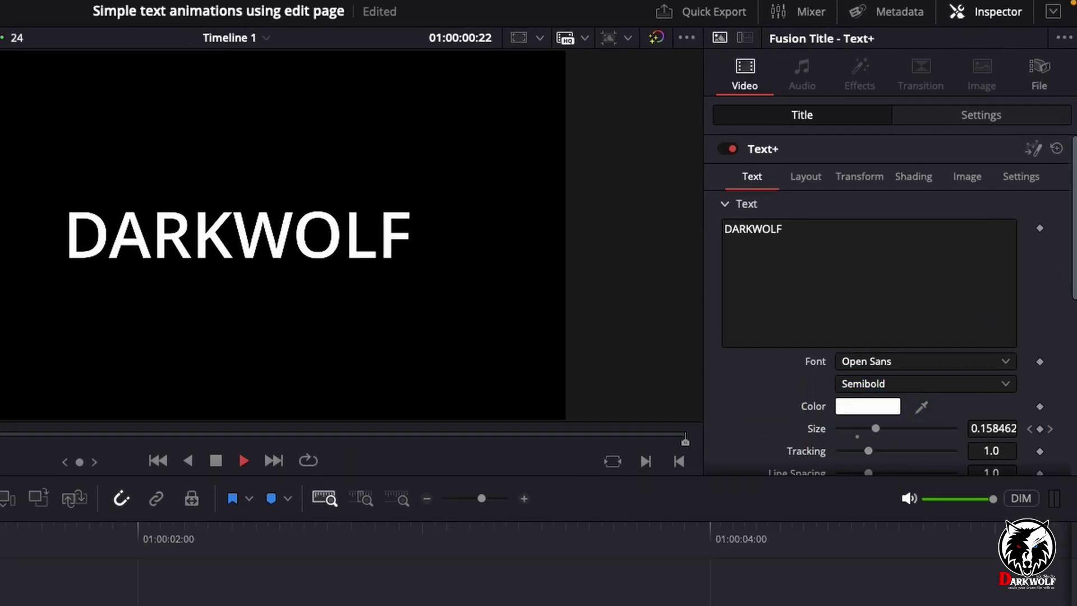
pyautogui.press('Home')
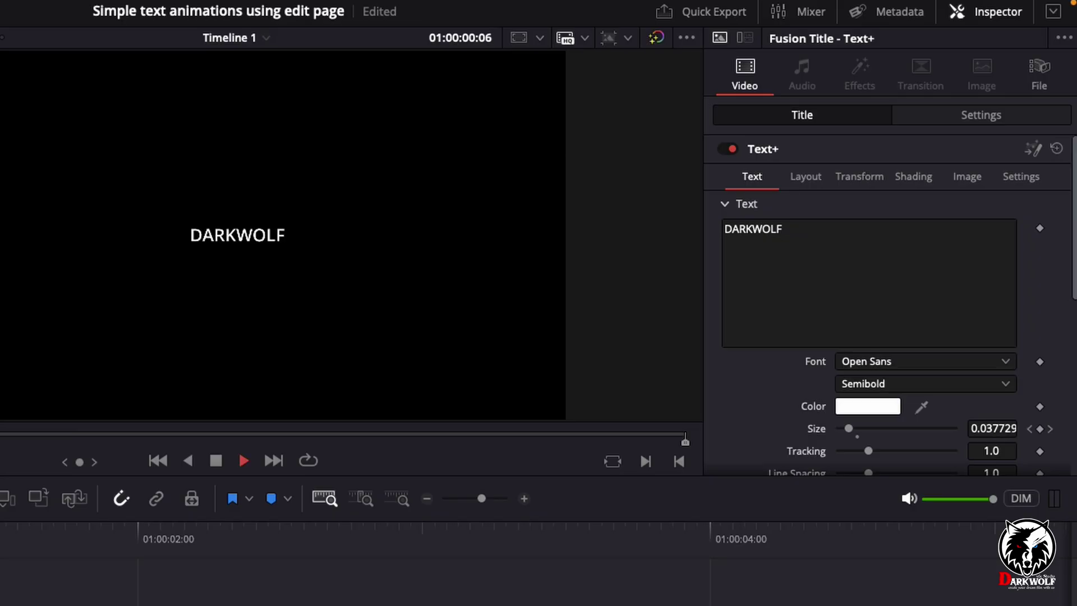
pyautogui.press('space')
pyautogui.press('Home')
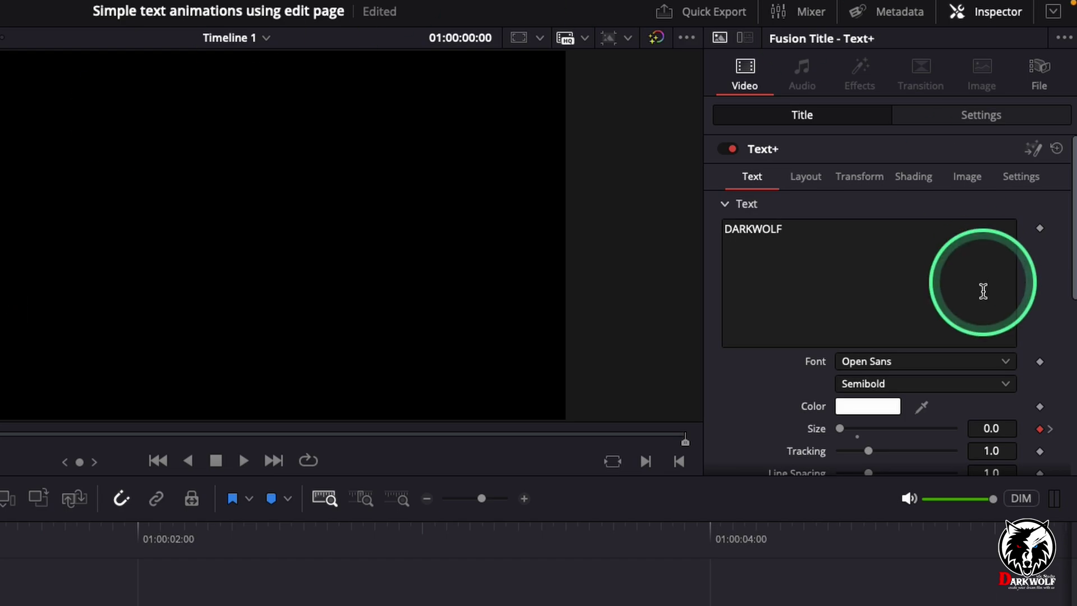
# Delete the Size keyframe at 01:00:01:00 and keyframe an enlarged Size at 01:00:00:10 instead.
pyautogui.click(1050, 429)
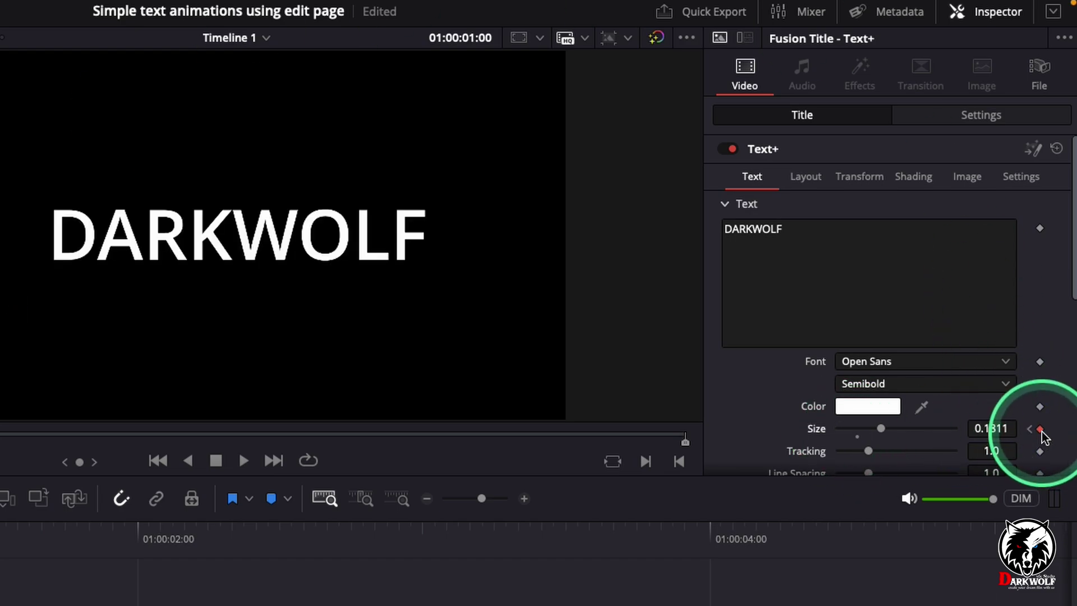
pyautogui.click(1040, 431)
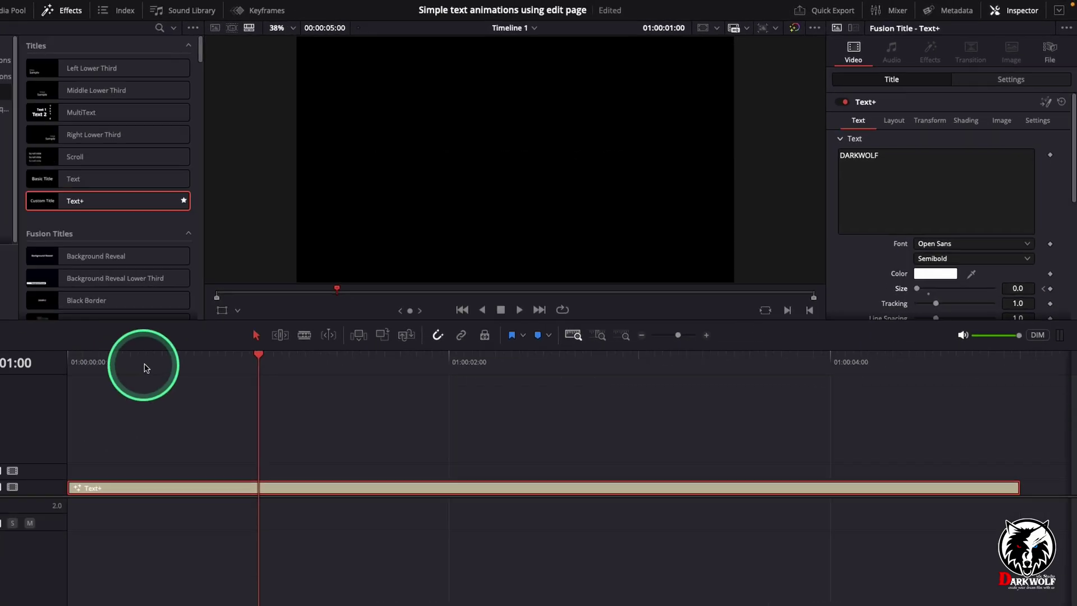
pyautogui.moveTo(206, 343); pyautogui.dragTo(193, 346)
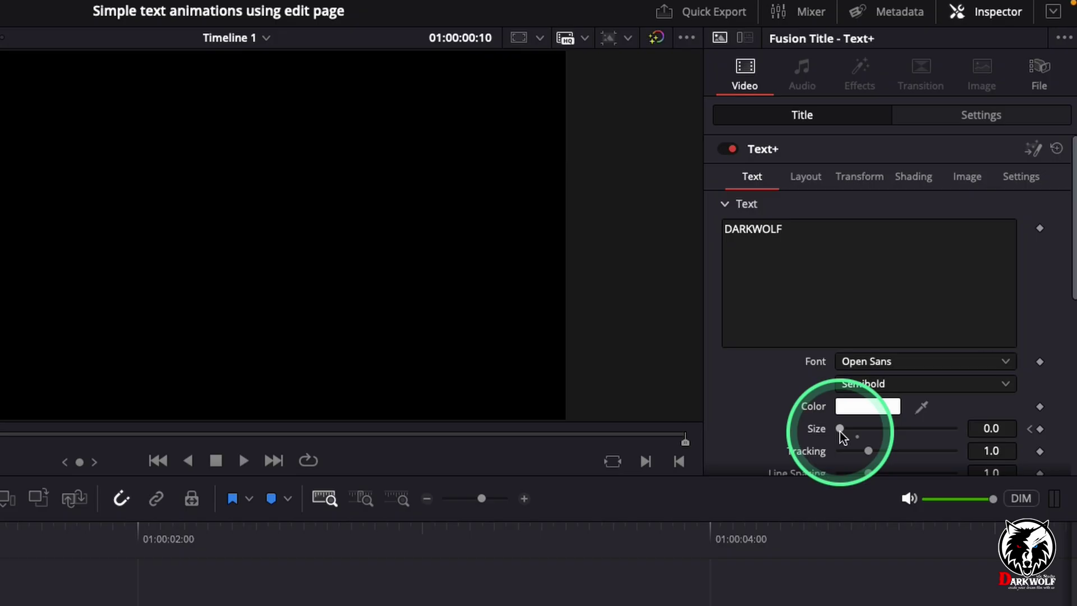
pyautogui.moveTo(840, 432); pyautogui.dragTo(893, 432)
# Play back the faster title growth from the beginning of the timeline.
pyautogui.moveTo(11, 540); pyautogui.dragTo(0, 539)
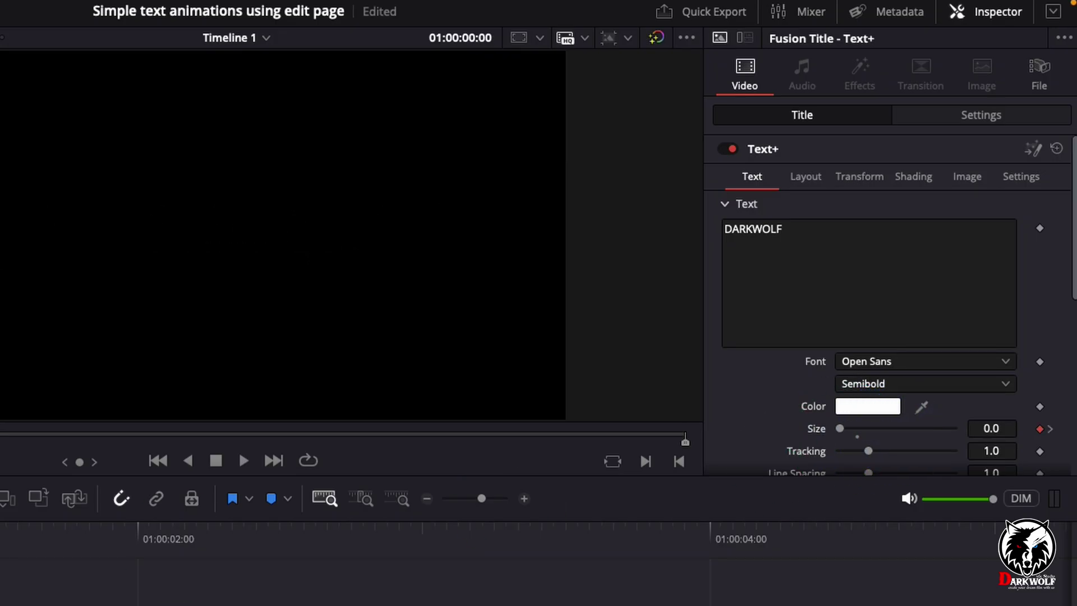
pyautogui.press('space')
pyautogui.press('space')
pyautogui.press('Home')
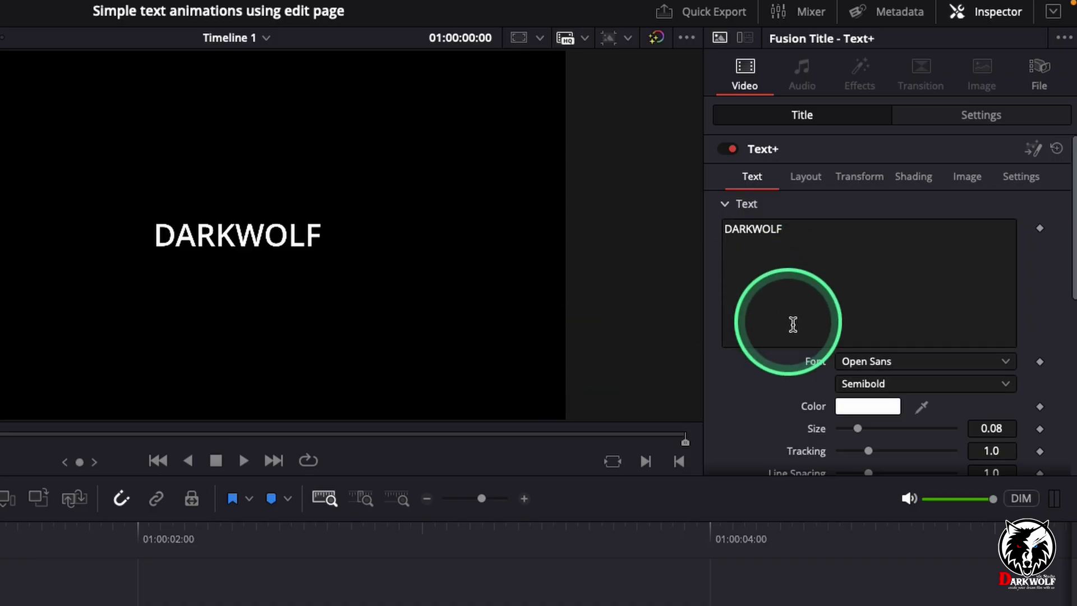
# Keyframe the title's Tracking at 1.0 on the first frame and at 1.575 at 01:00:01:00.
pyautogui.scroll(-5, 793, 324)
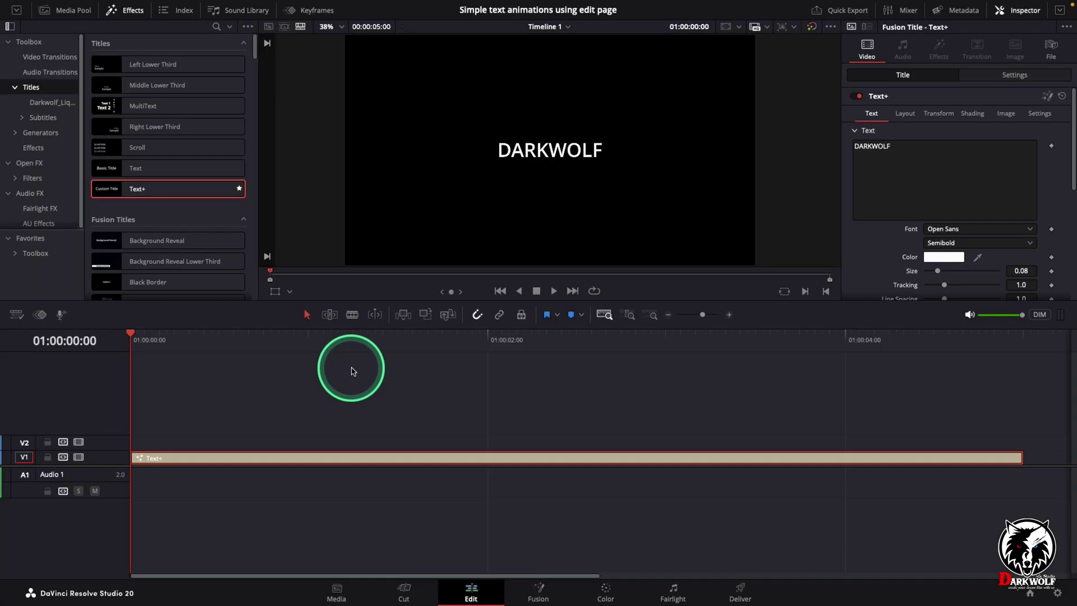
pyautogui.scroll(-3, 899, 205)
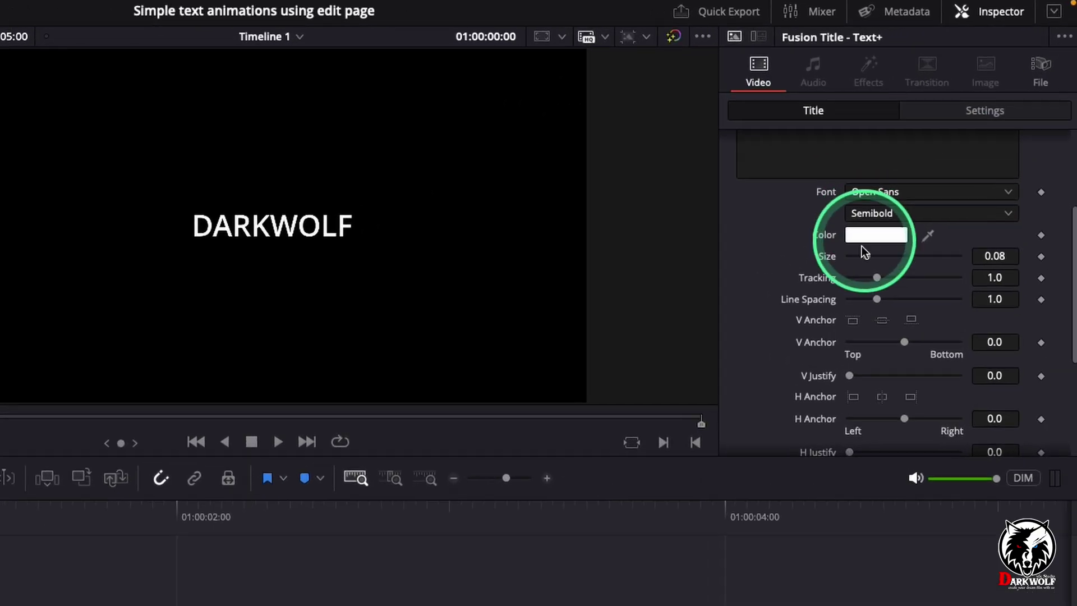
pyautogui.rightClick(806, 289)
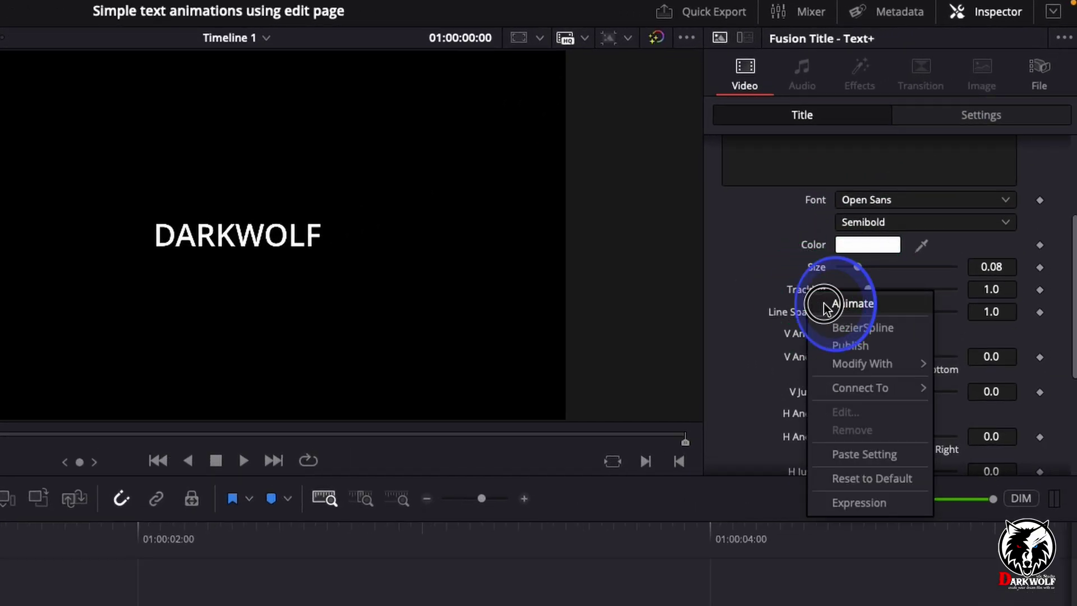
pyautogui.click(824, 303)
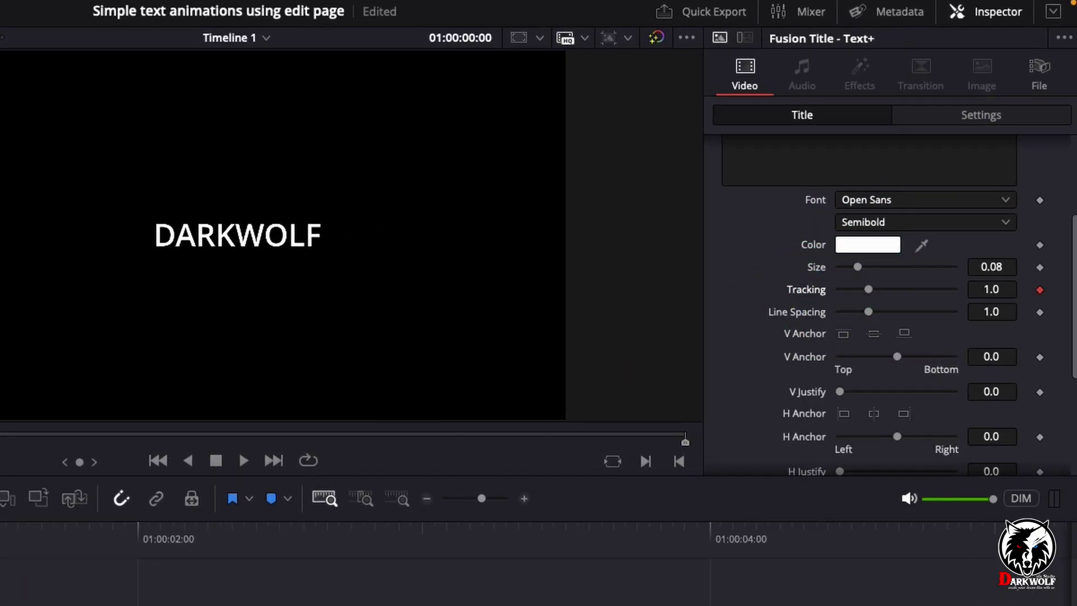
pyautogui.moveTo(133, 351); pyautogui.dragTo(318, 353)
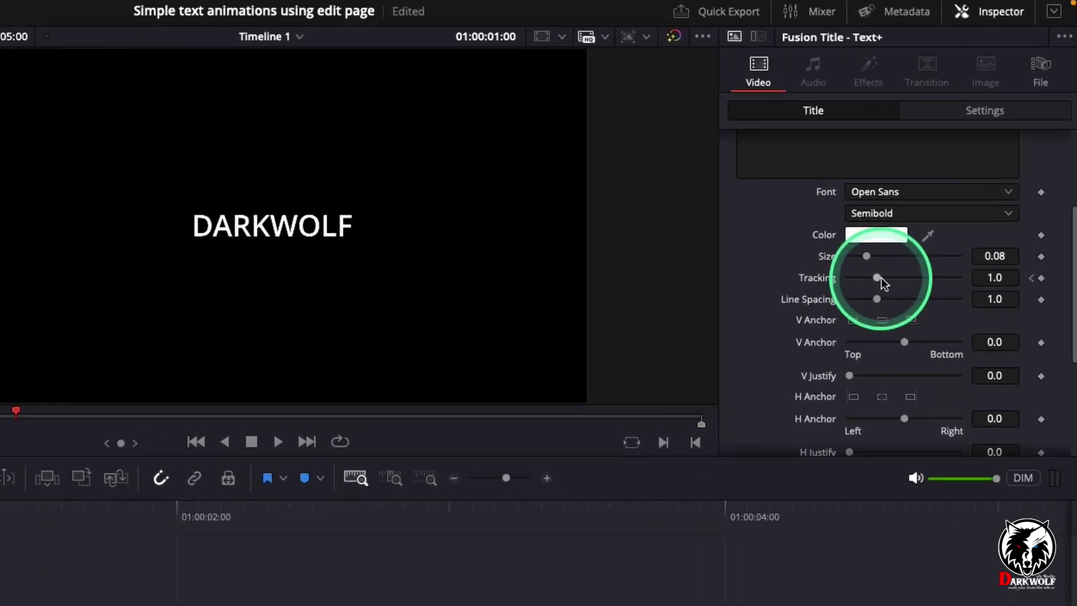
pyautogui.moveTo(940, 190); pyautogui.dragTo(953, 191)
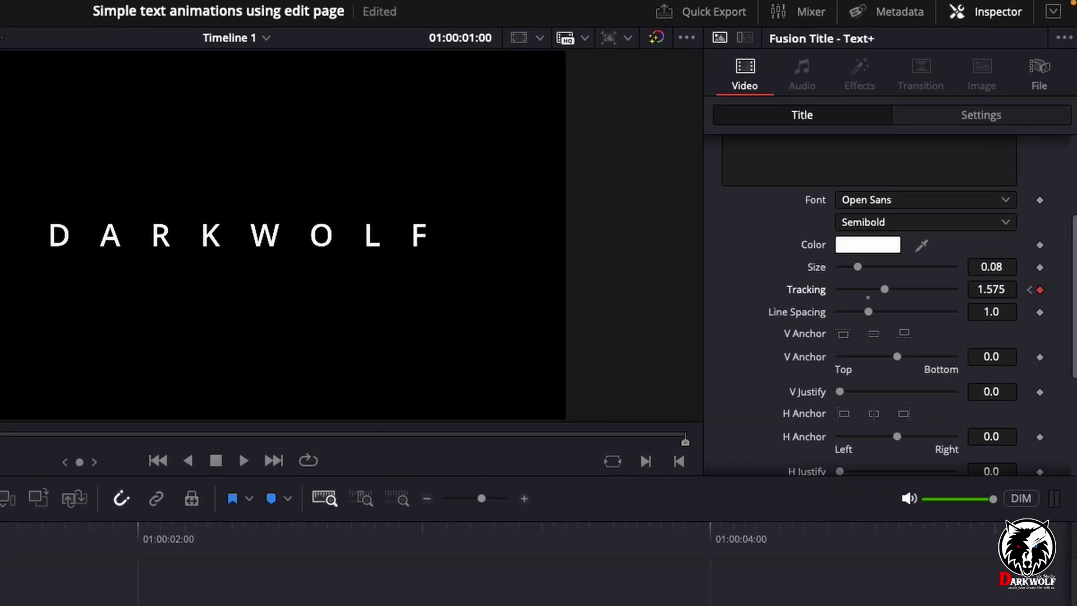
# Play back the letter-spacing animation several times from the start of the timeline.
pyautogui.press('Home')
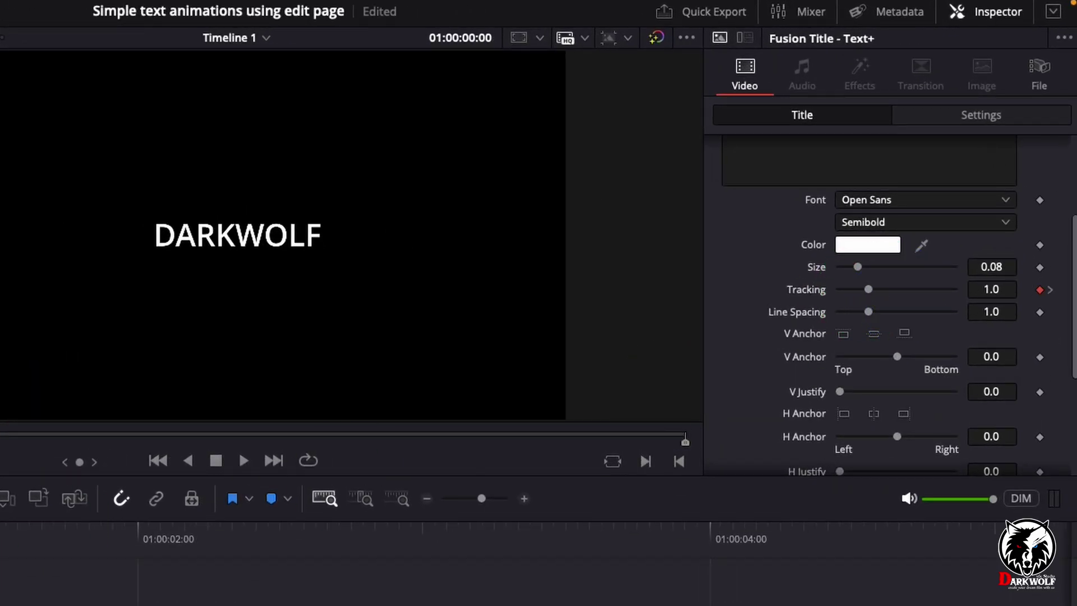
pyautogui.press('space')
pyautogui.press('space')
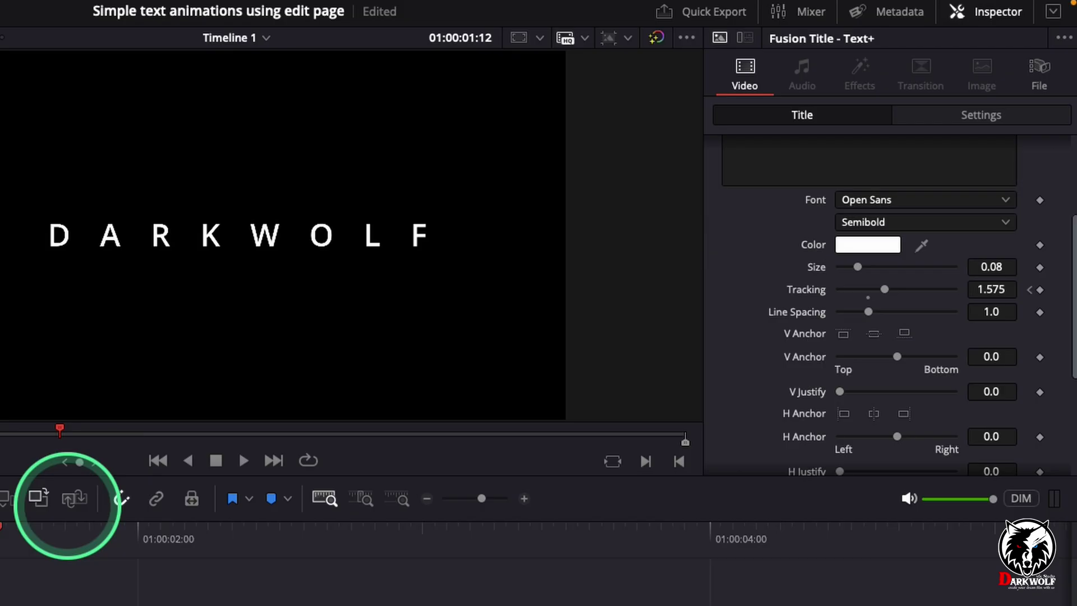
pyautogui.press('Home')
pyautogui.press('space')
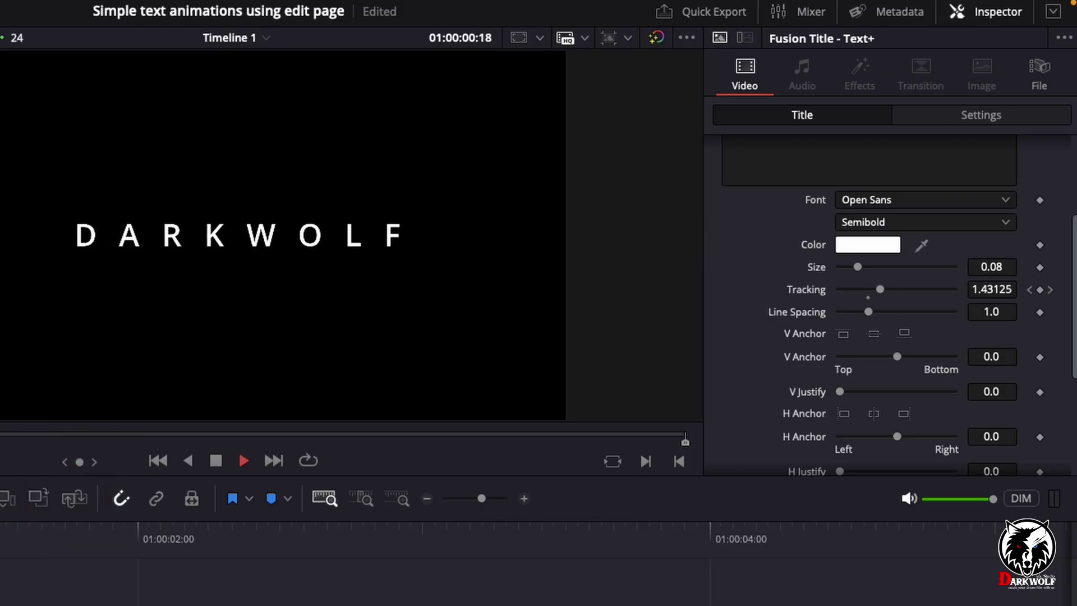
pyautogui.press('space')
pyautogui.press('Home')
pyautogui.press('space')
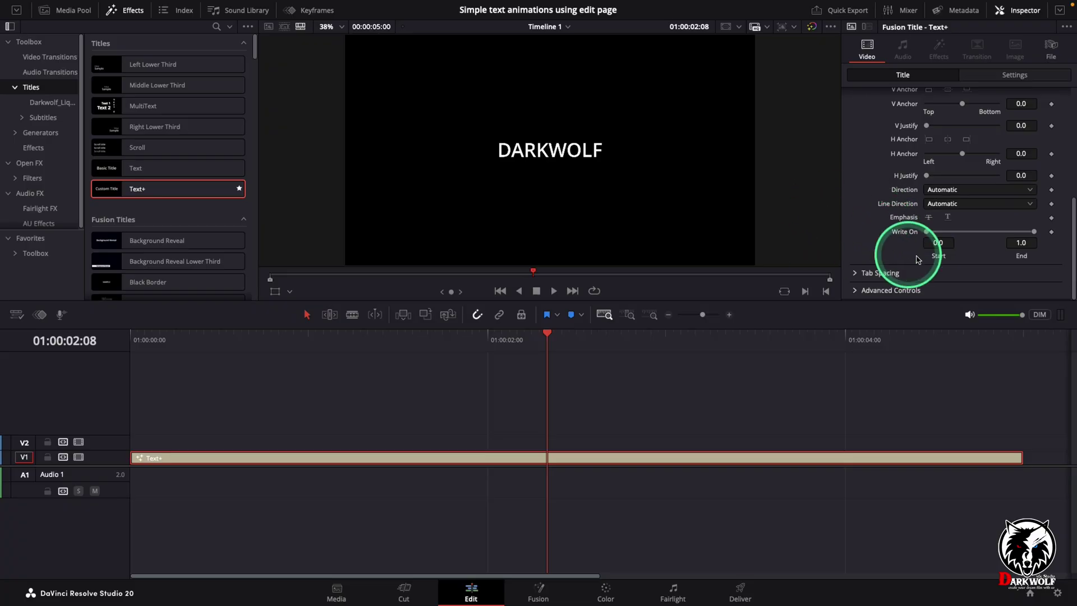
# Keyframe the title's Write On End at 0.0 on the first frame and at 1.0 at 01:00:02:00.
pyautogui.moveTo(217, 341); pyautogui.dragTo(8, 341)
pyautogui.rightClick(906, 232)
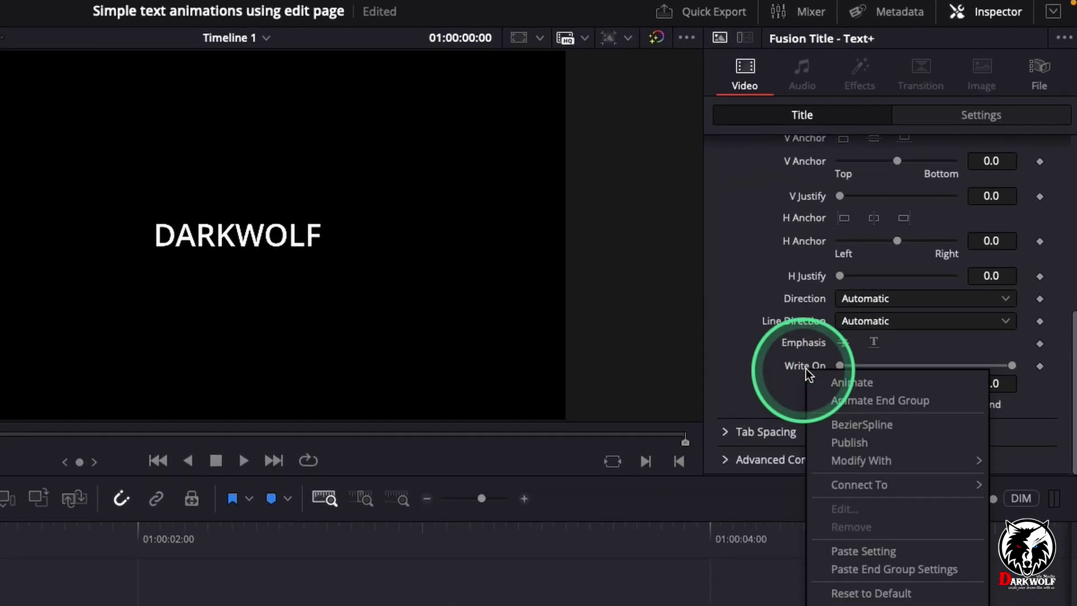
pyautogui.click(850, 387)
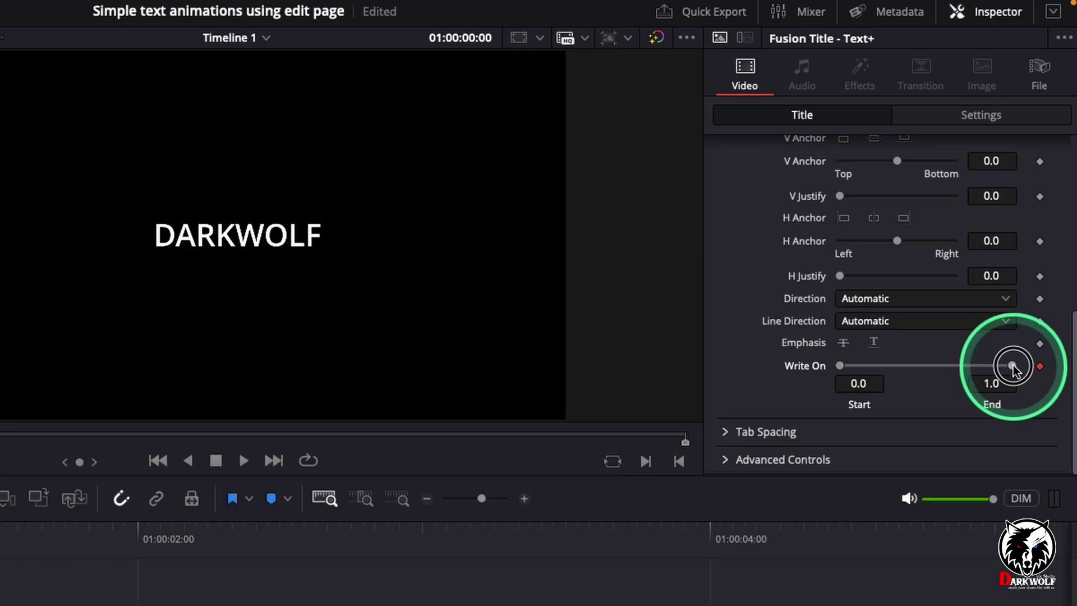
pyautogui.moveTo(1013, 364); pyautogui.dragTo(837, 367)
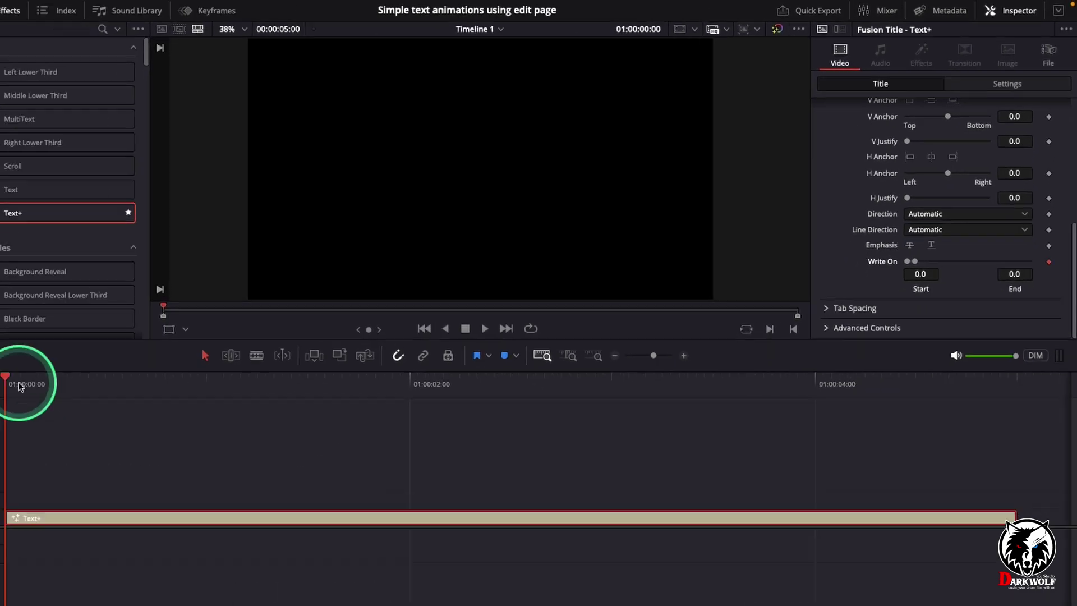
pyautogui.moveTo(134, 339); pyautogui.dragTo(489, 352)
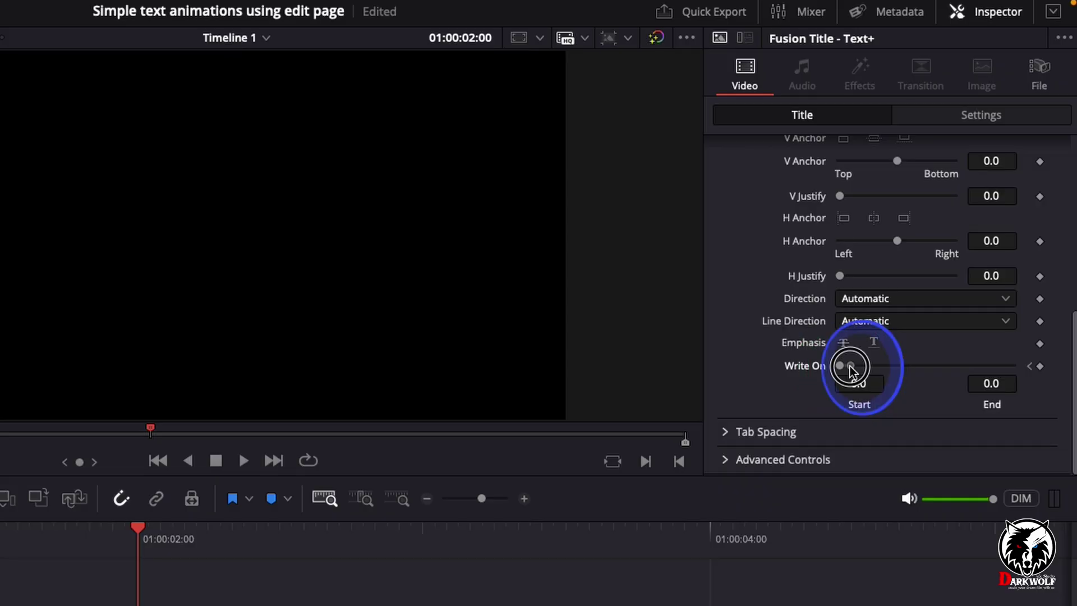
pyautogui.moveTo(850, 365); pyautogui.dragTo(987, 415)
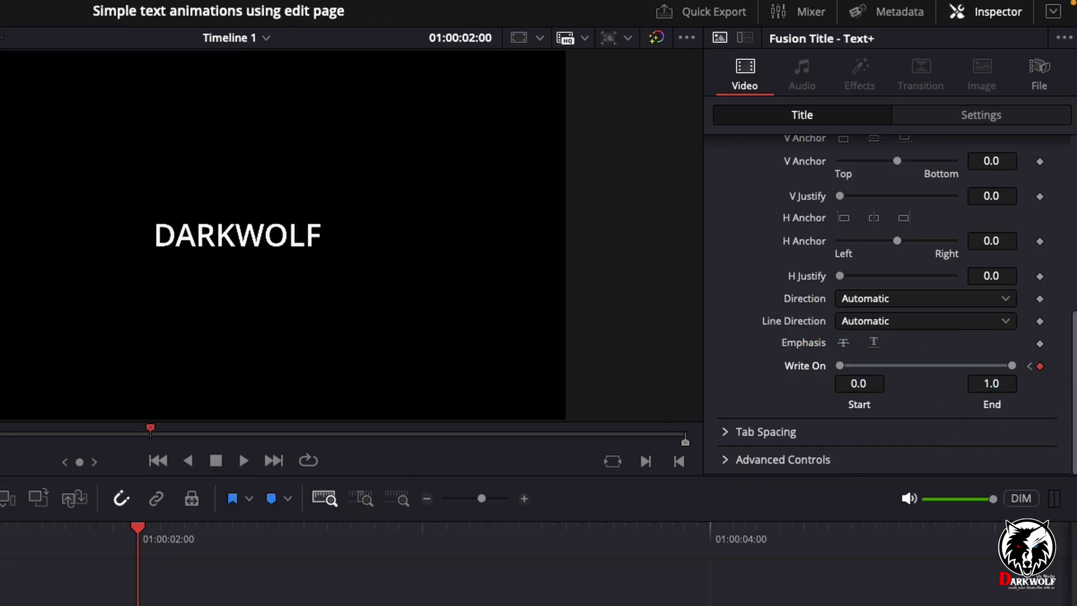
# Play back the Write On animation from the beginning of the timeline.
pyautogui.click(1, 529)
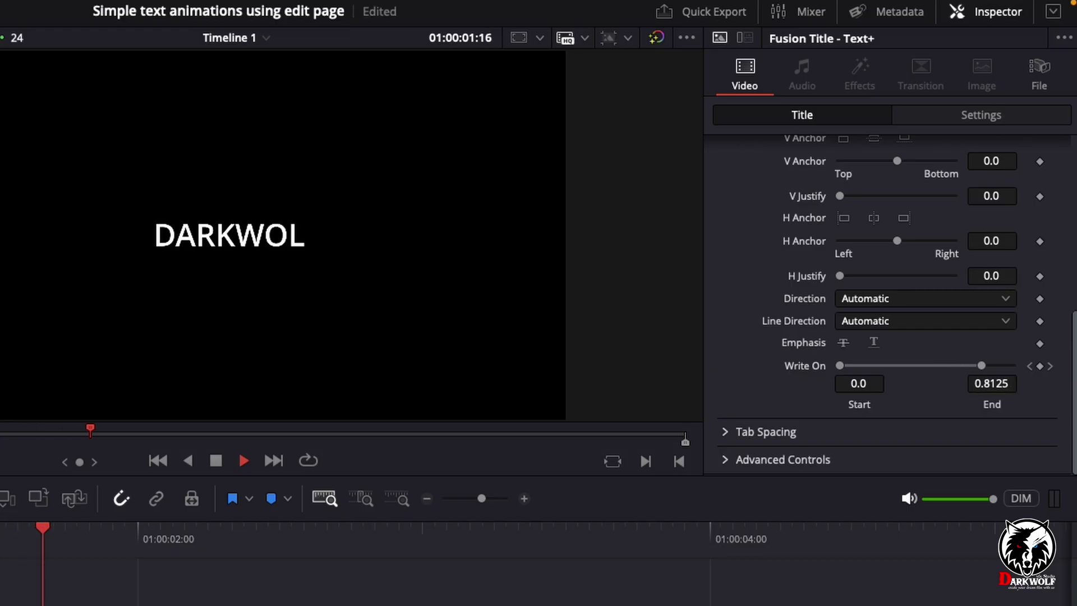
pyautogui.moveTo(258, 528); pyautogui.dragTo(0, 528)
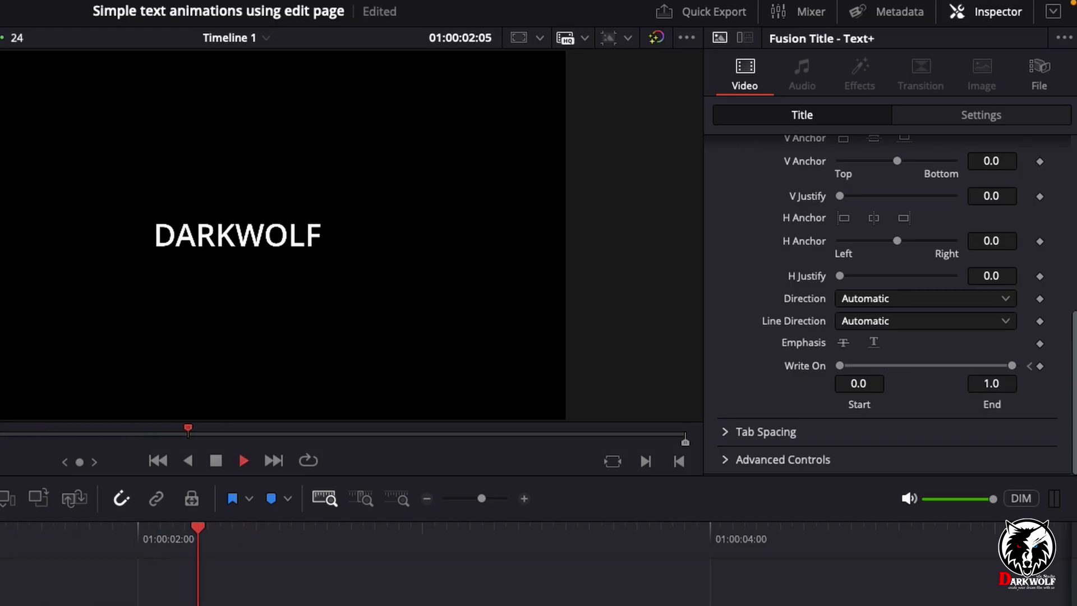
pyautogui.press('space')
pyautogui.click(1, 536)
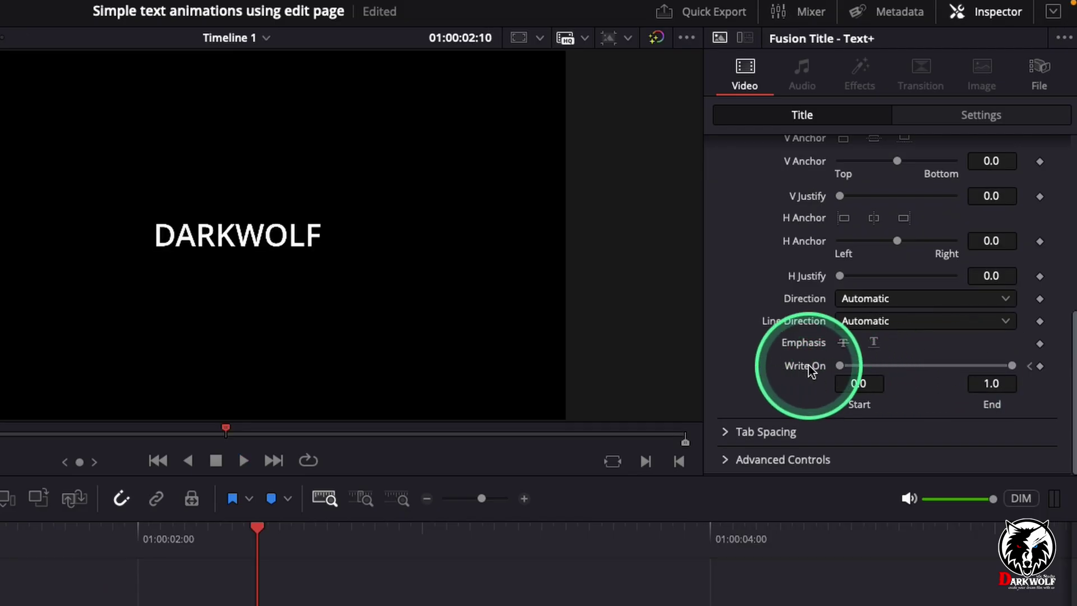
# Reset the title's Write On property to its default, clearing its keyframes.
pyautogui.doubleClick(808, 365)
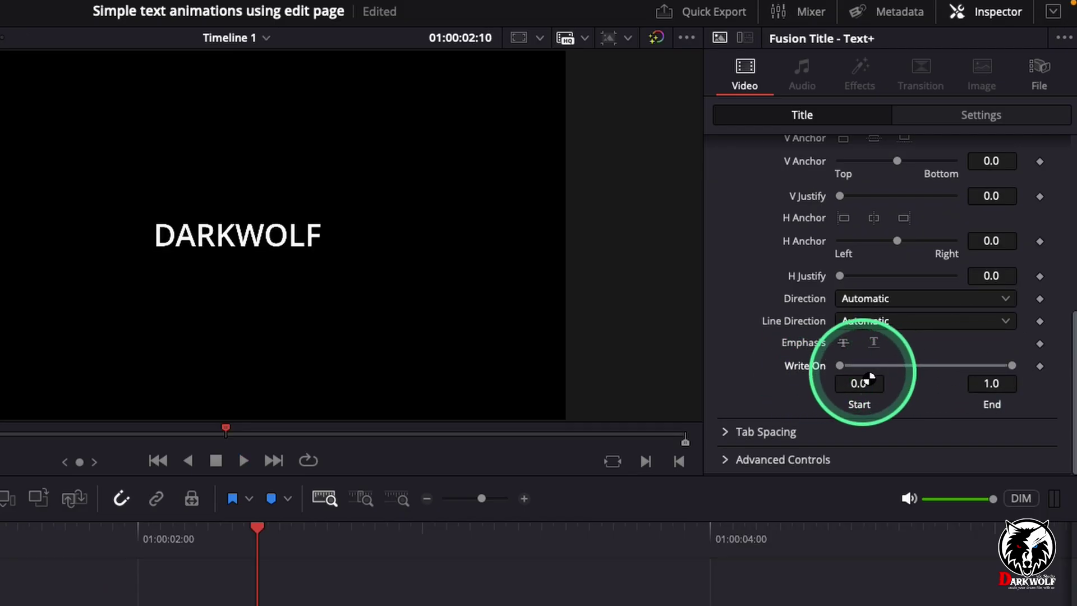
pyautogui.scroll(5, 853, 370)
pyautogui.scroll(-4, 896, 389)
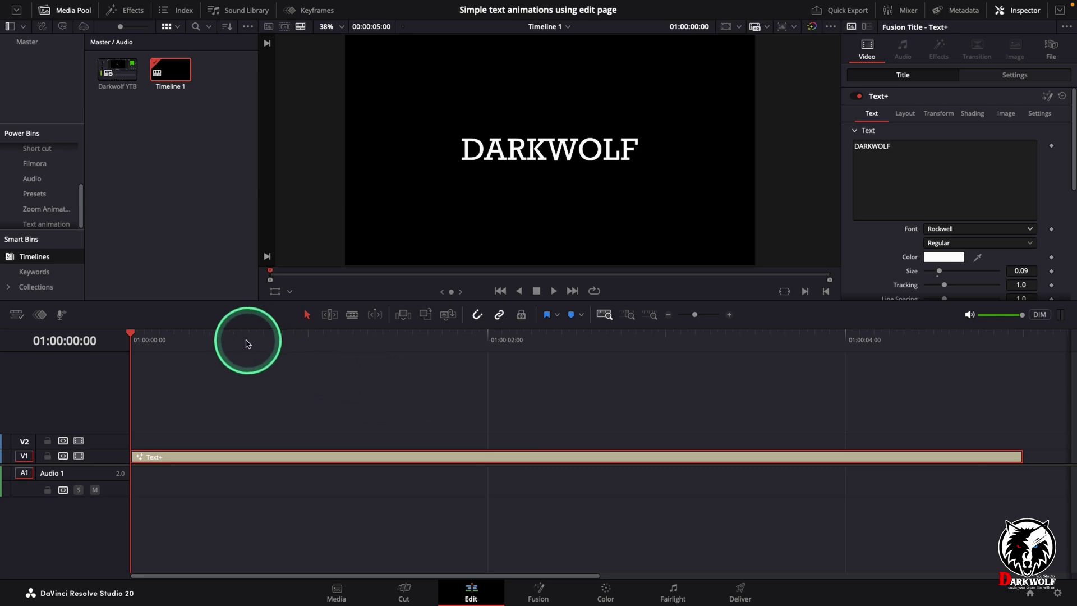
# Keep the title's text color white and add a Color keyframe at 01:00:00:00.
pyautogui.moveTo(241, 341); pyautogui.dragTo(110, 348)
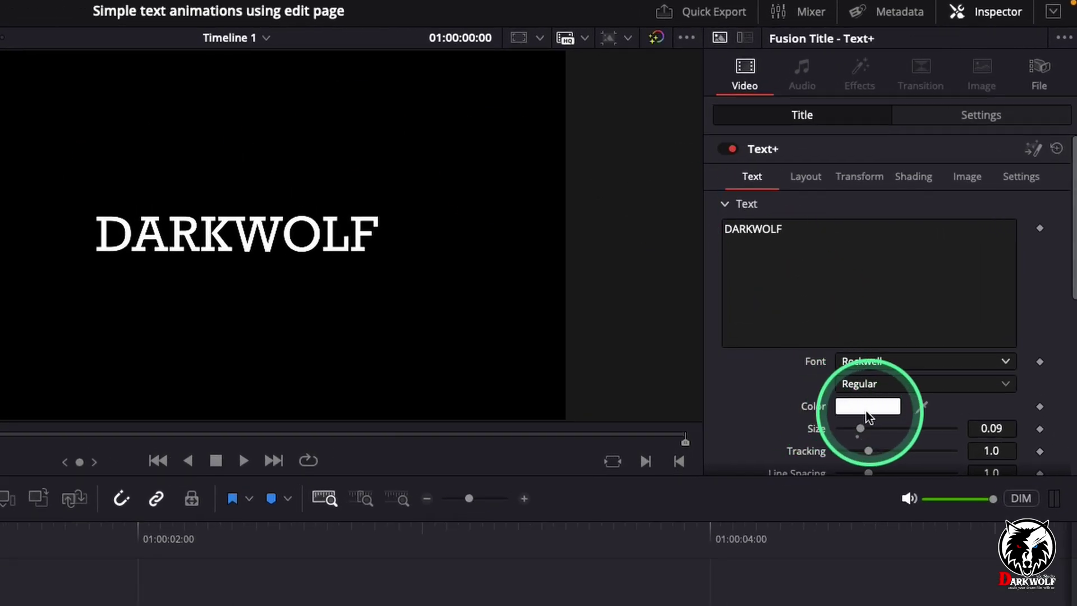
pyautogui.click(845, 403)
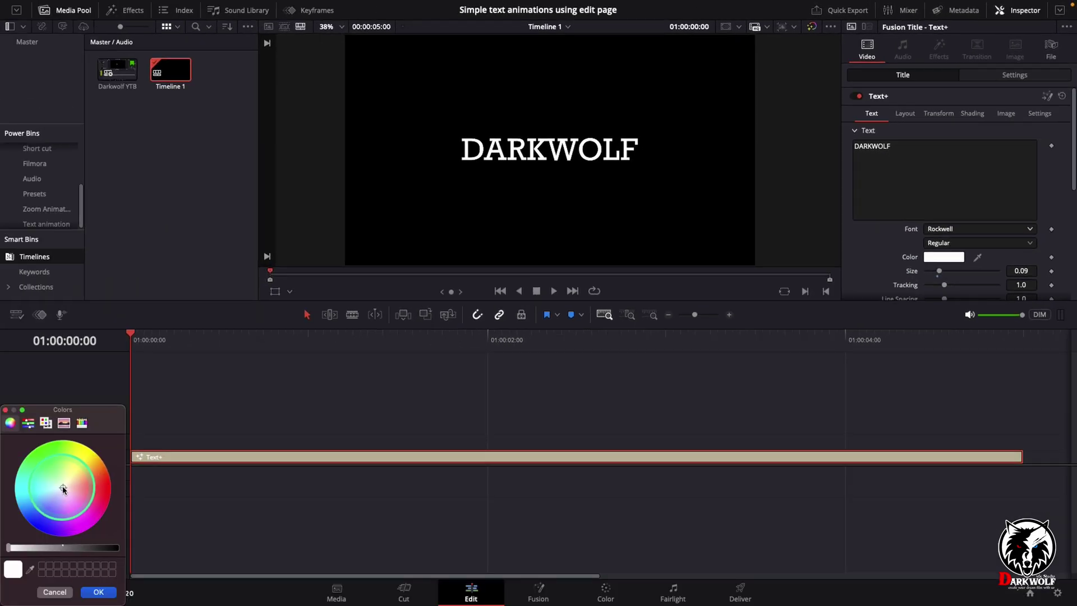
pyautogui.click(99, 593)
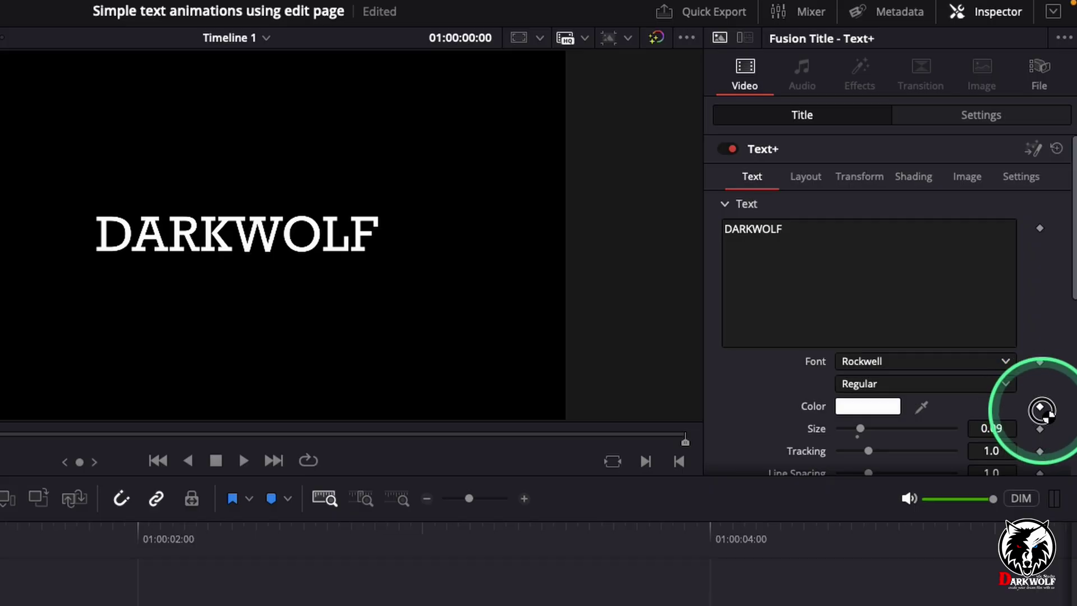
pyautogui.click(1039, 407)
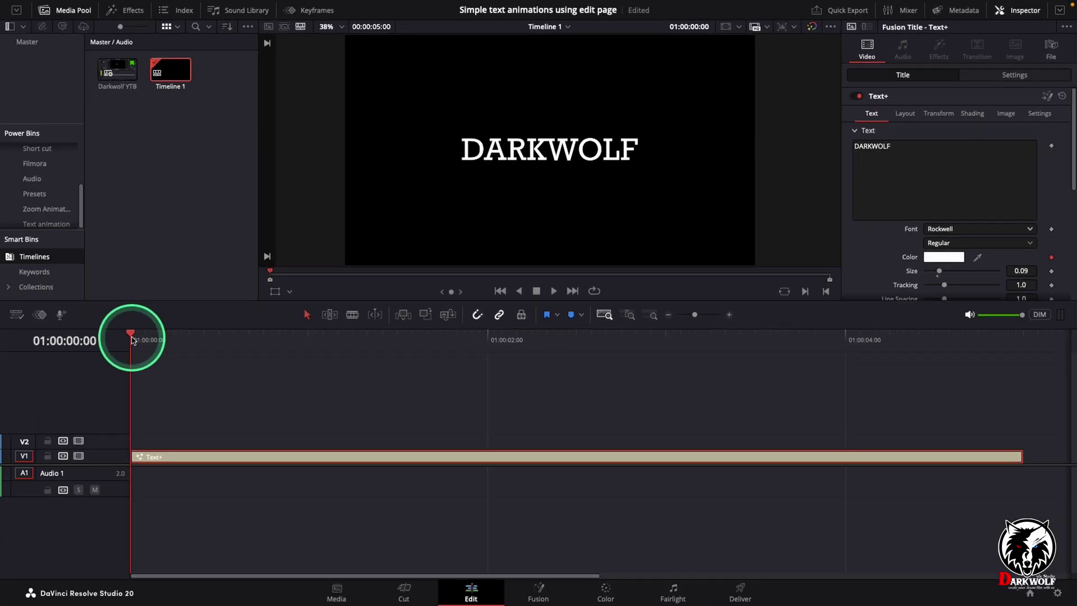
# Keyframe the title's text color as yellow at 01:00:00:10.
pyautogui.moveTo(133, 339); pyautogui.dragTo(212, 343)
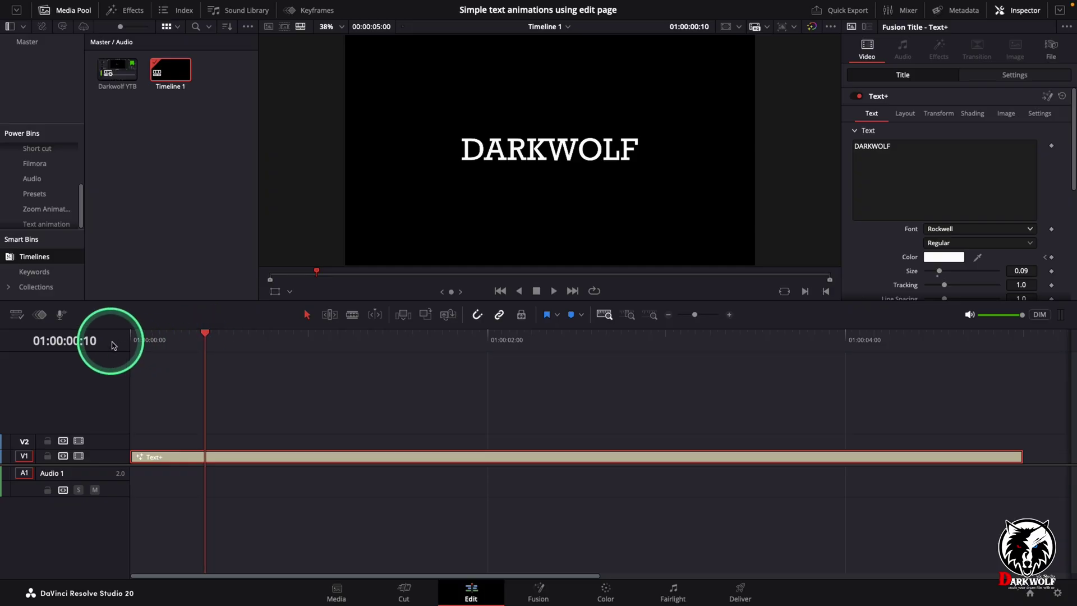
pyautogui.click(941, 258)
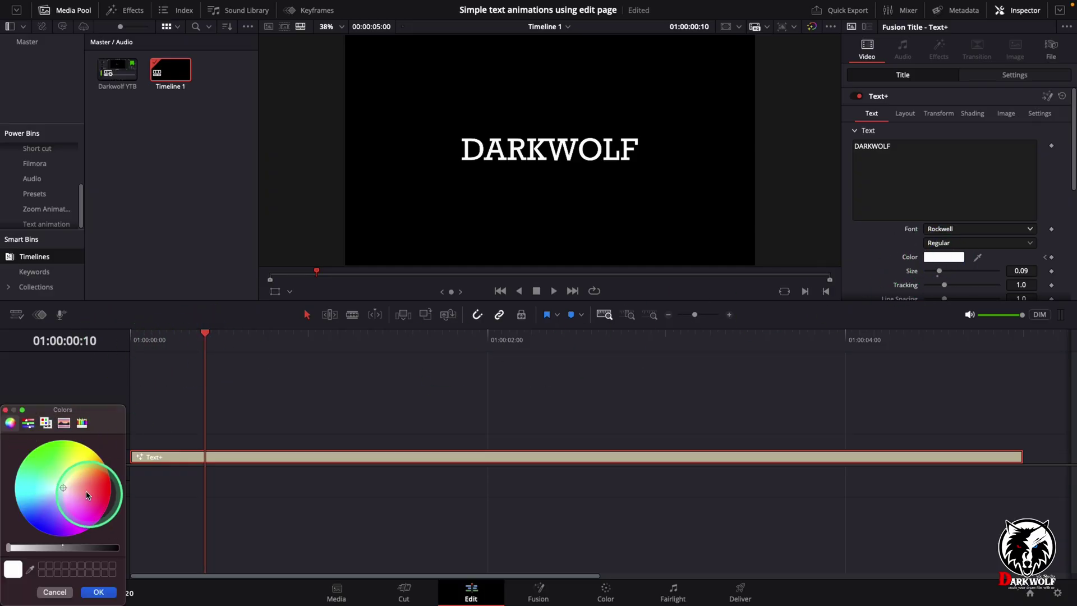
pyautogui.moveTo(87, 494); pyautogui.dragTo(97, 446)
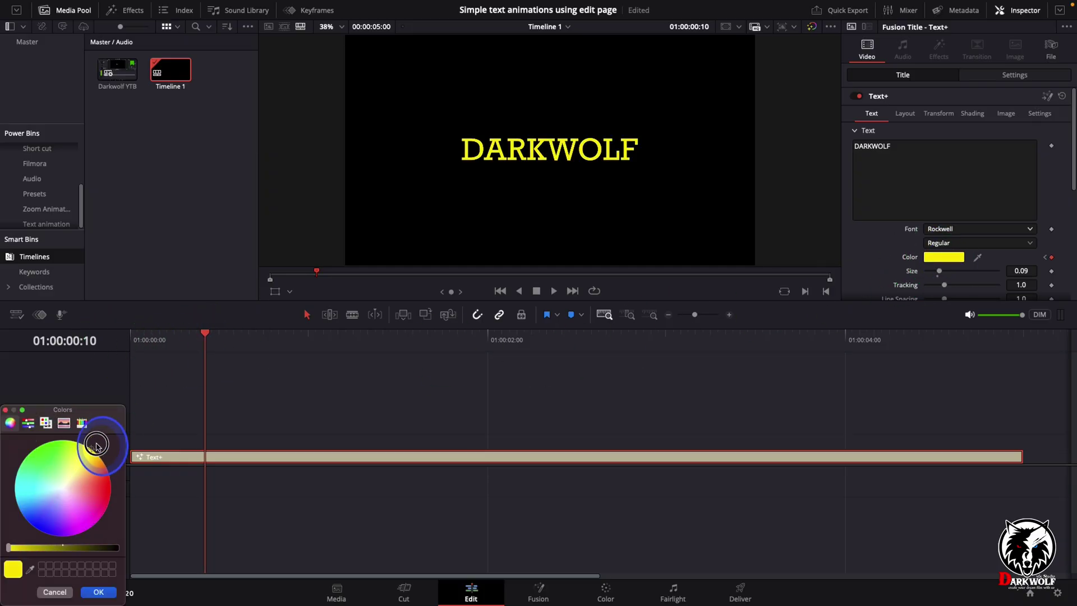
pyautogui.click(99, 593)
# Play back the white-to-yellow color change from the start of the timeline.
pyautogui.moveTo(264, 339); pyautogui.dragTo(74, 349)
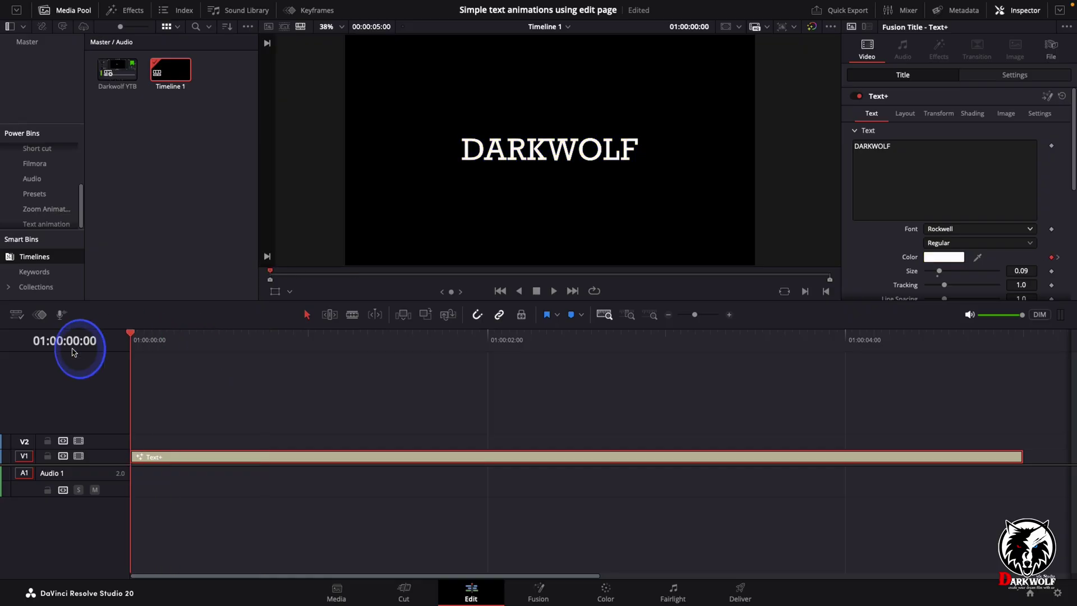
pyautogui.press('space')
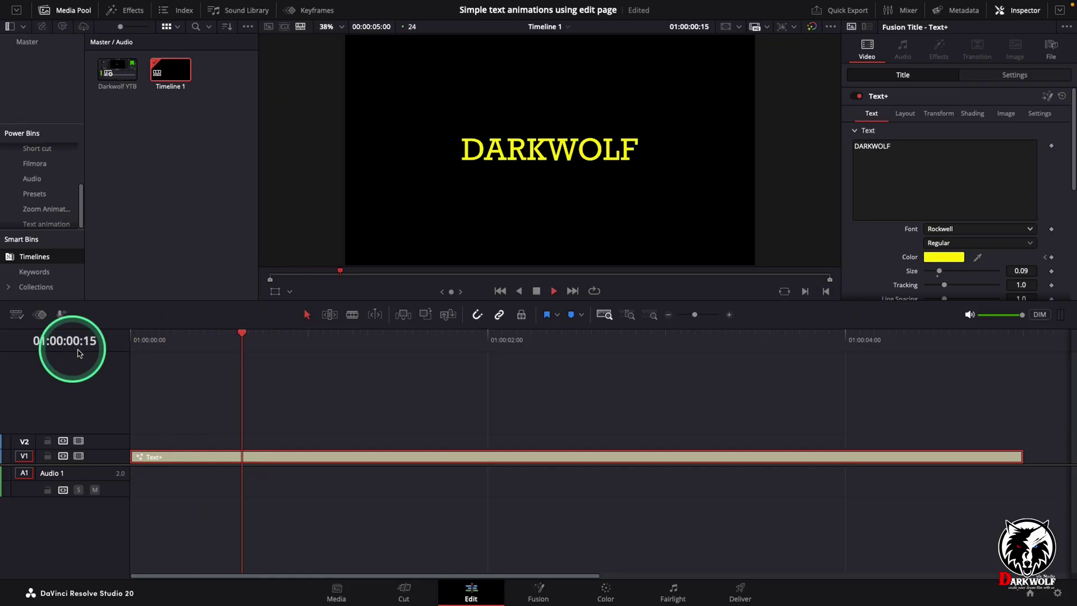
pyautogui.press('space')
# Keyframe the title's text color as orange at 01:00:00:20.
pyautogui.click(302, 341)
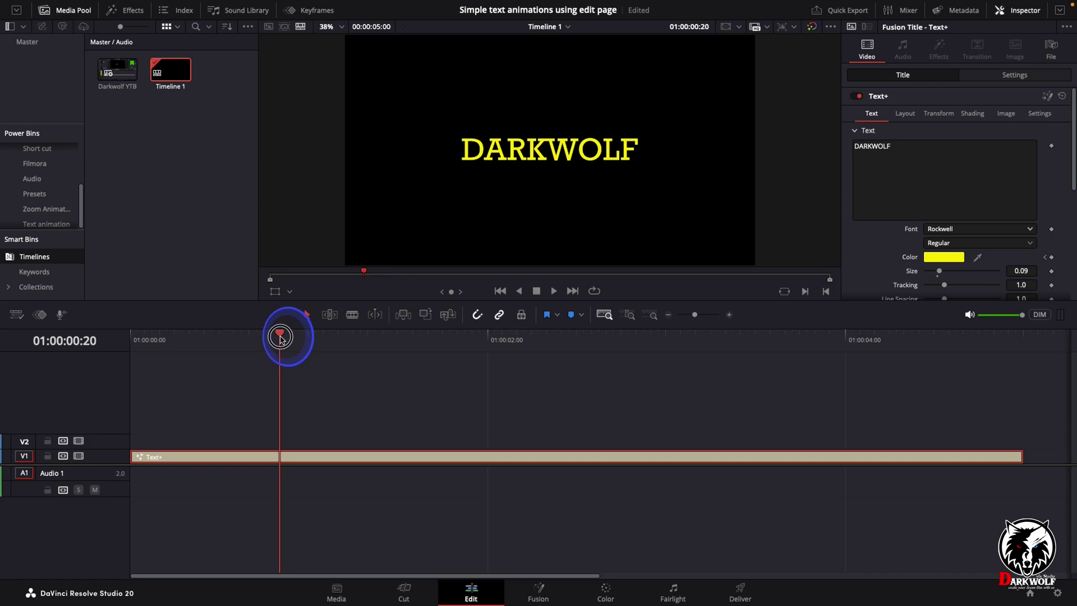
pyautogui.click(940, 257)
pyautogui.moveTo(90, 452); pyautogui.dragTo(109, 469)
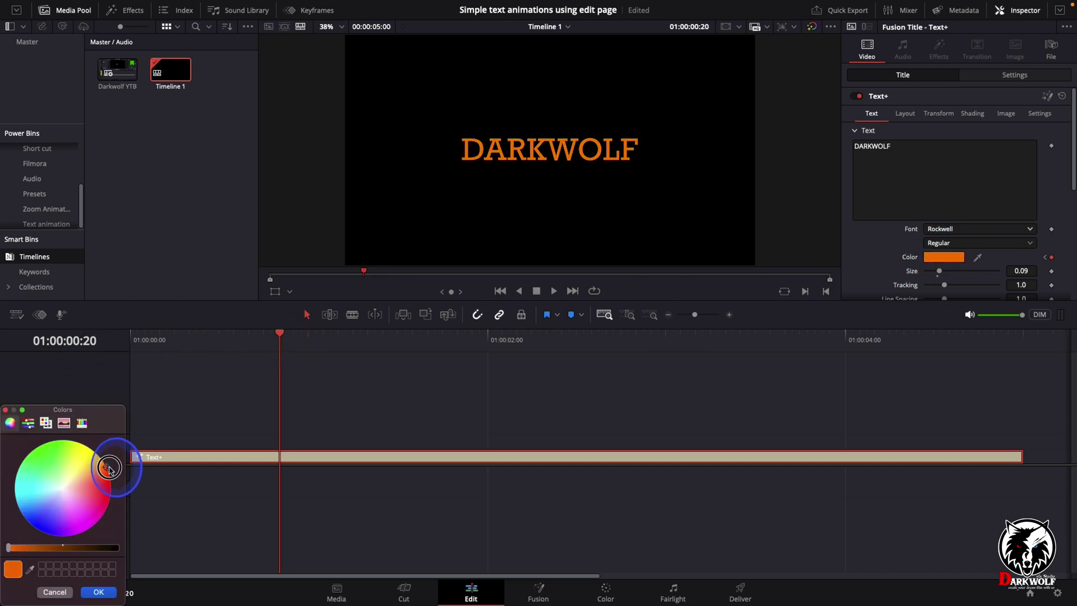
pyautogui.click(96, 593)
# Play back the white, yellow and orange color changes from the first frame.
pyautogui.moveTo(217, 342); pyautogui.dragTo(2, 333)
pyautogui.press('space')
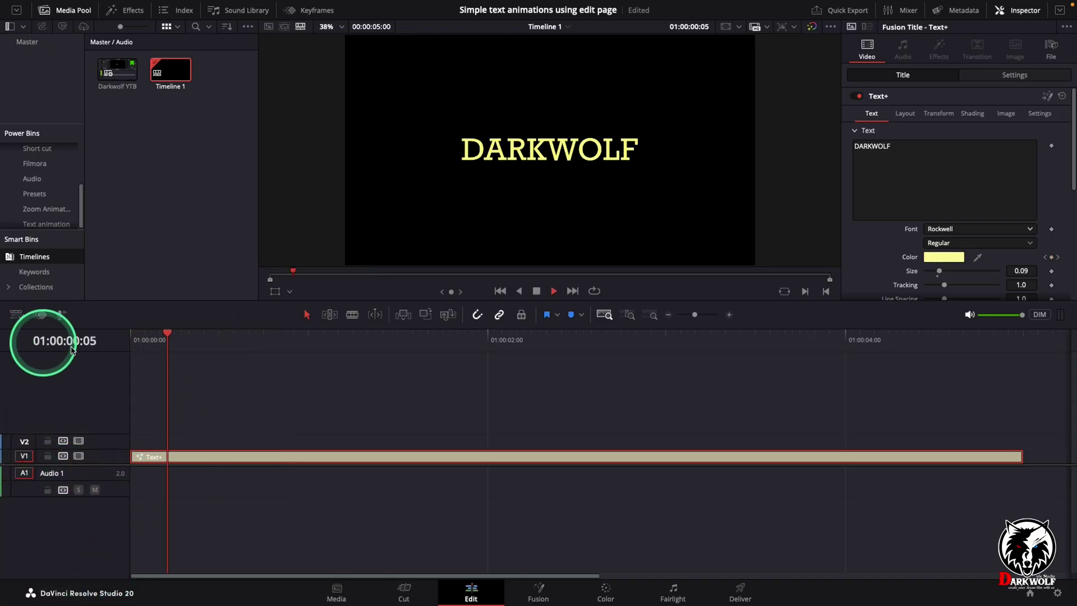
pyautogui.press('space')
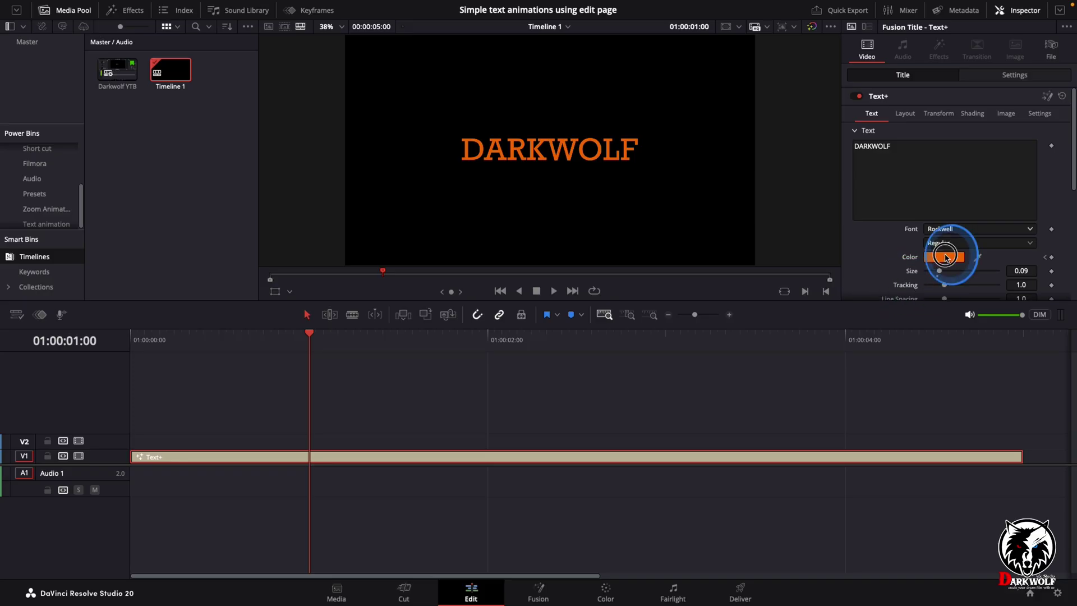
# Keyframe the title's text color as red at 01:00:01:00 and play back the color changes from the start.
pyautogui.click(945, 258)
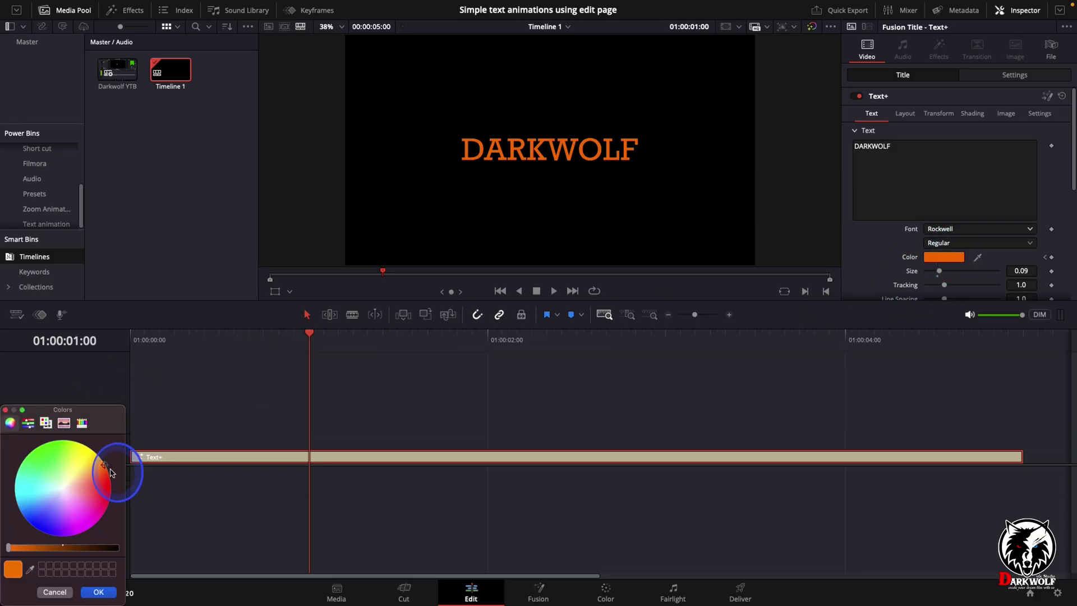
pyautogui.moveTo(110, 472); pyautogui.dragTo(110, 487)
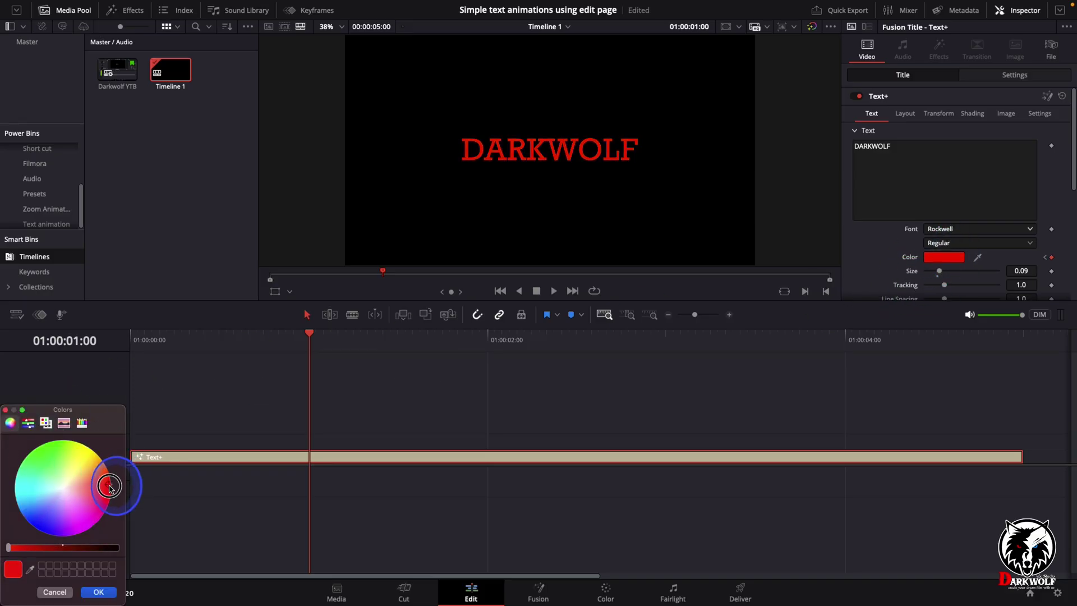
pyautogui.click(99, 592)
pyautogui.moveTo(172, 337); pyautogui.dragTo(23, 335)
pyautogui.press('space')
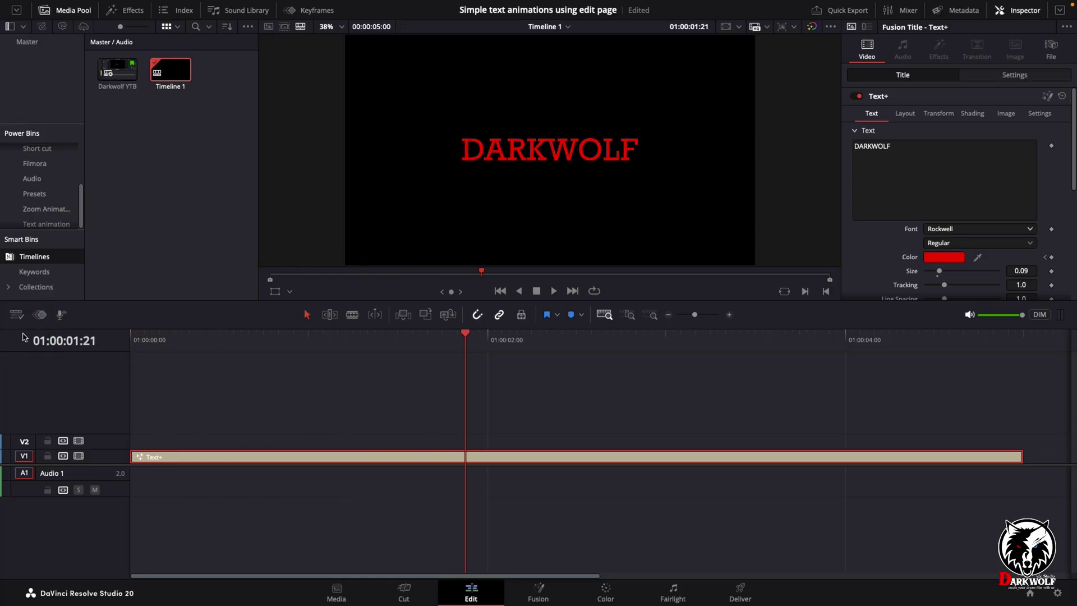
# Keyframe the title's text color as blue at 01:00:02:00 and play back the full color sequence from the start.
pyautogui.click(493, 339)
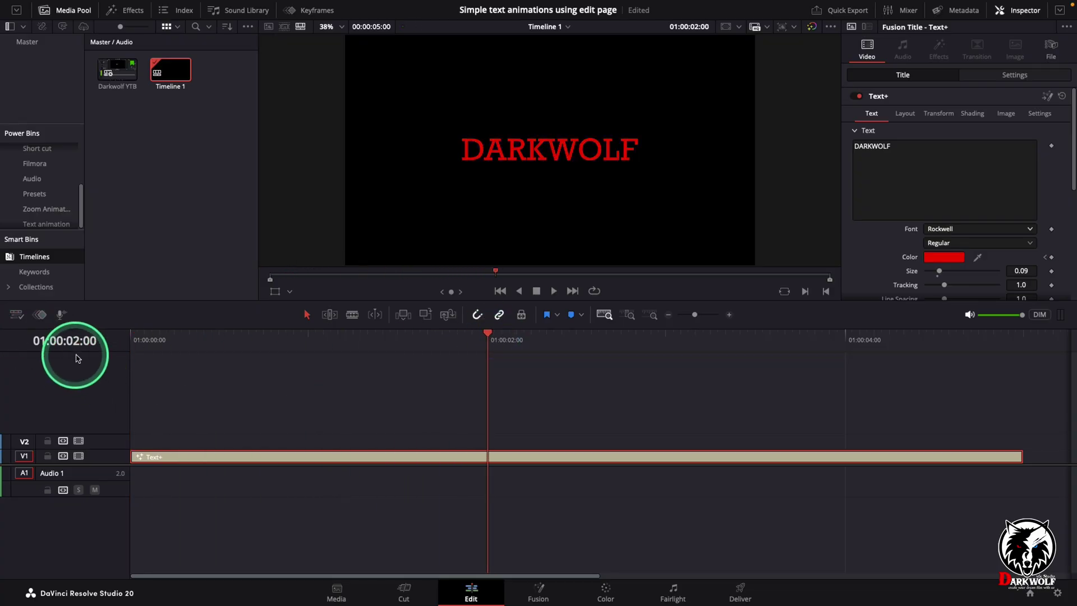
pyautogui.click(938, 256)
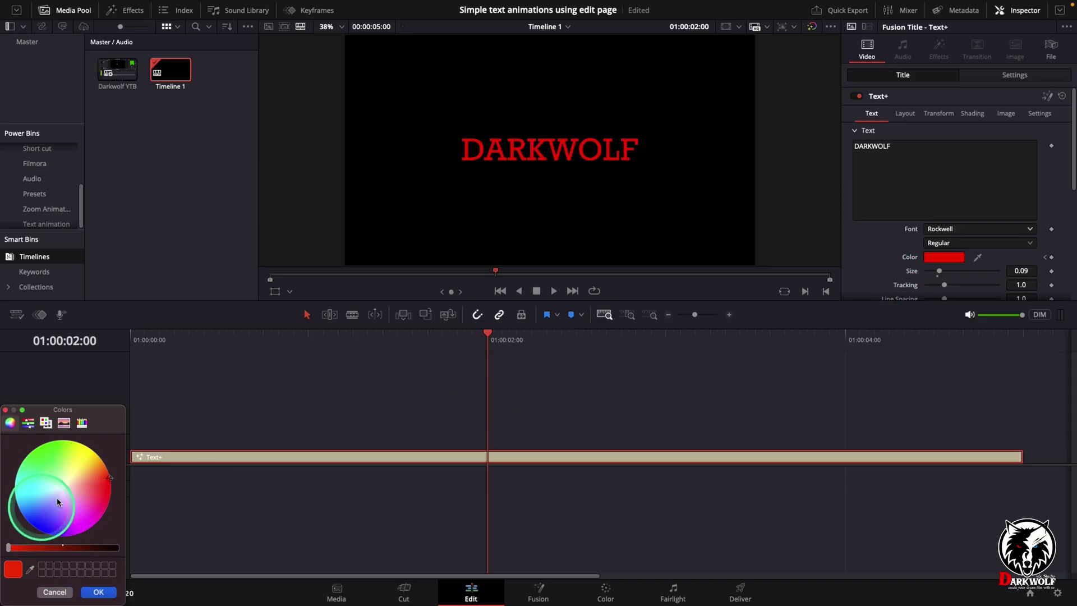
pyautogui.moveTo(58, 501); pyautogui.dragTo(29, 525)
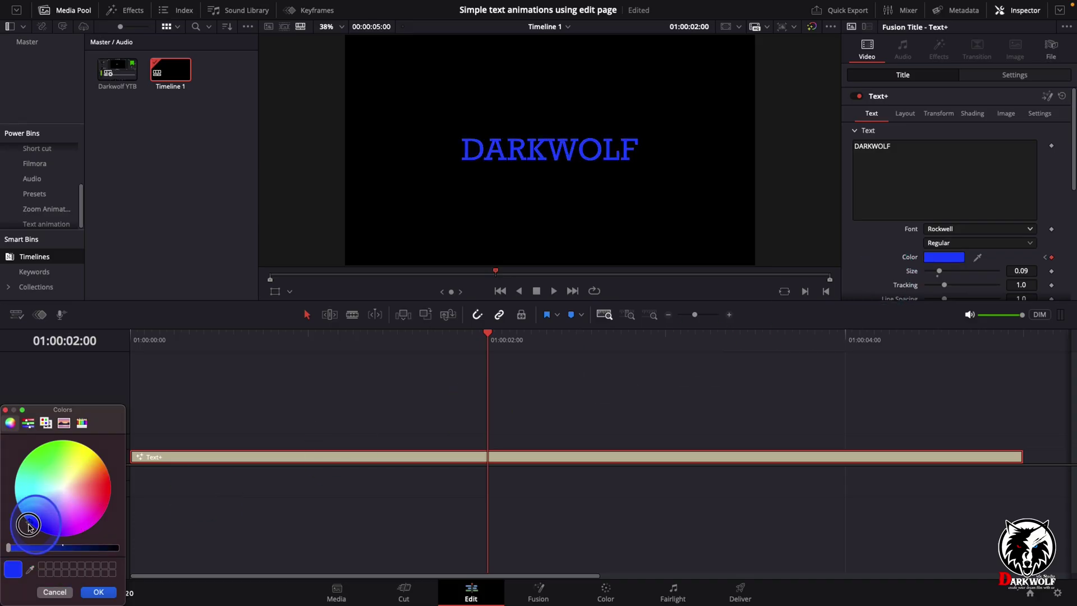
pyautogui.click(98, 592)
pyautogui.click(287, 344)
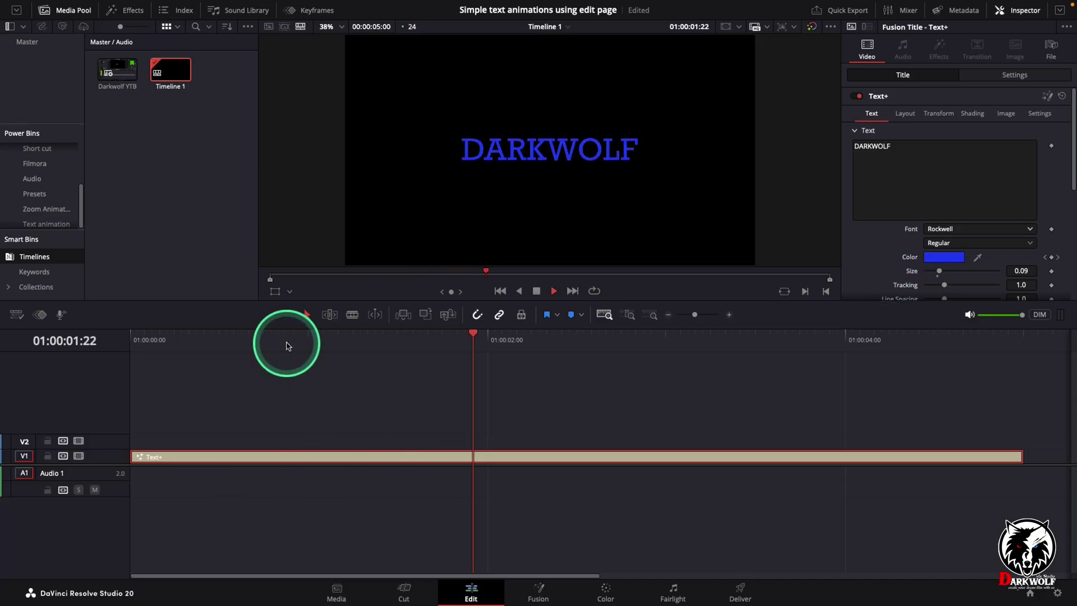
pyautogui.moveTo(286, 344); pyautogui.dragTo(1, 362)
pyautogui.press('space')
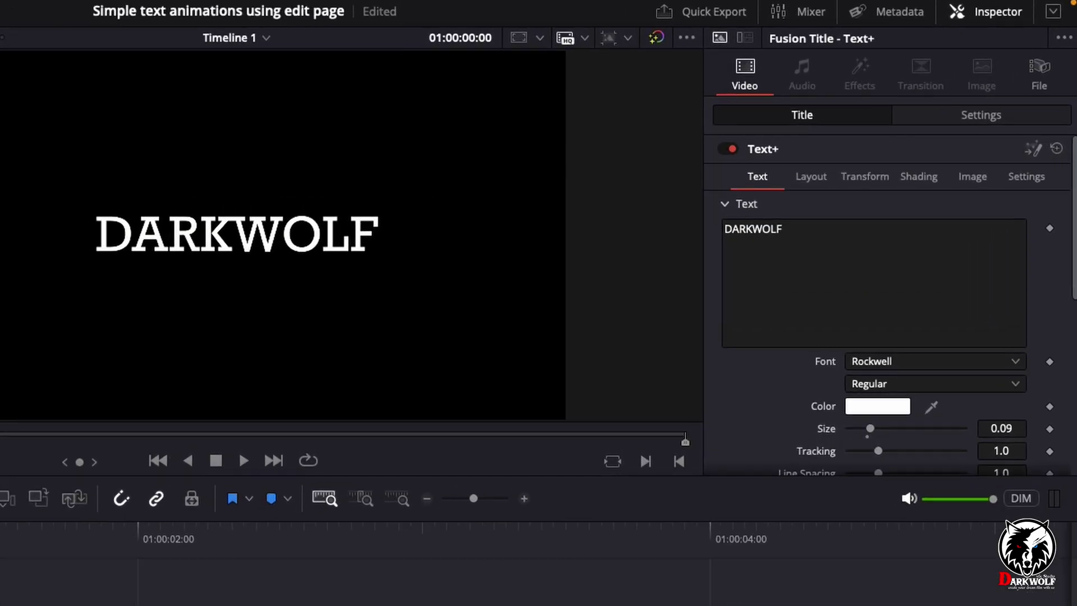
# Set the title's layout Center X to -0.23 on the first frame and animate Center from there.
pyautogui.click(814, 177)
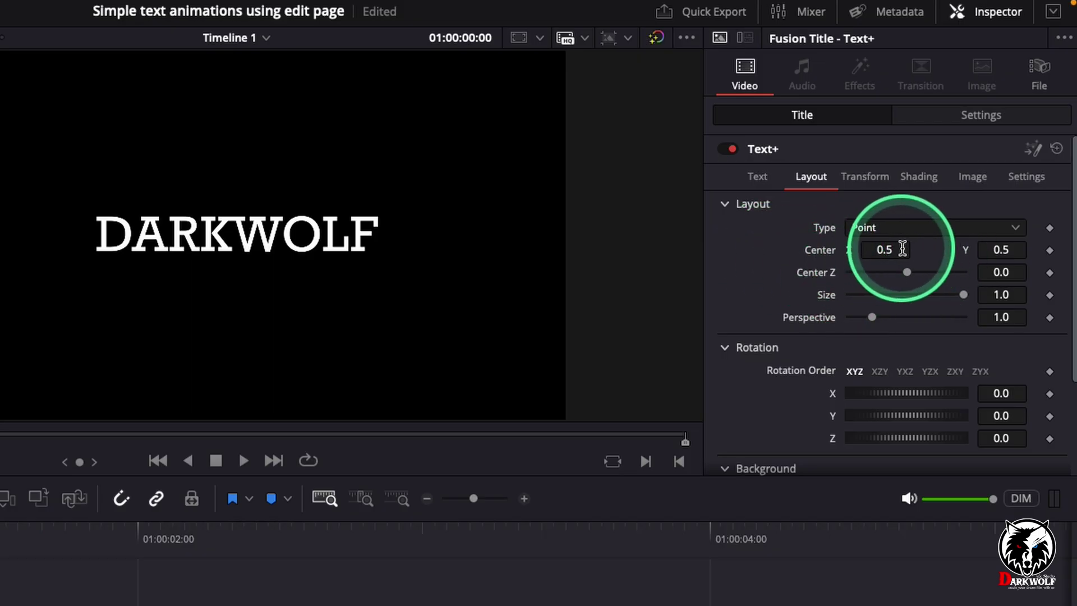
pyautogui.moveTo(902, 250); pyautogui.dragTo(247, 246)
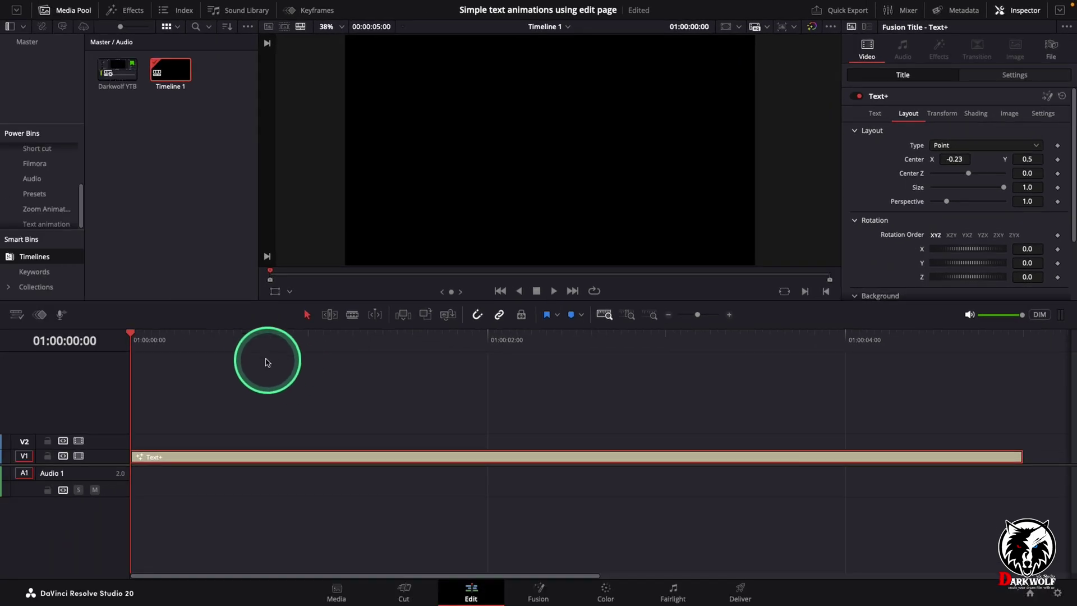
pyautogui.moveTo(251, 350); pyautogui.dragTo(111, 358)
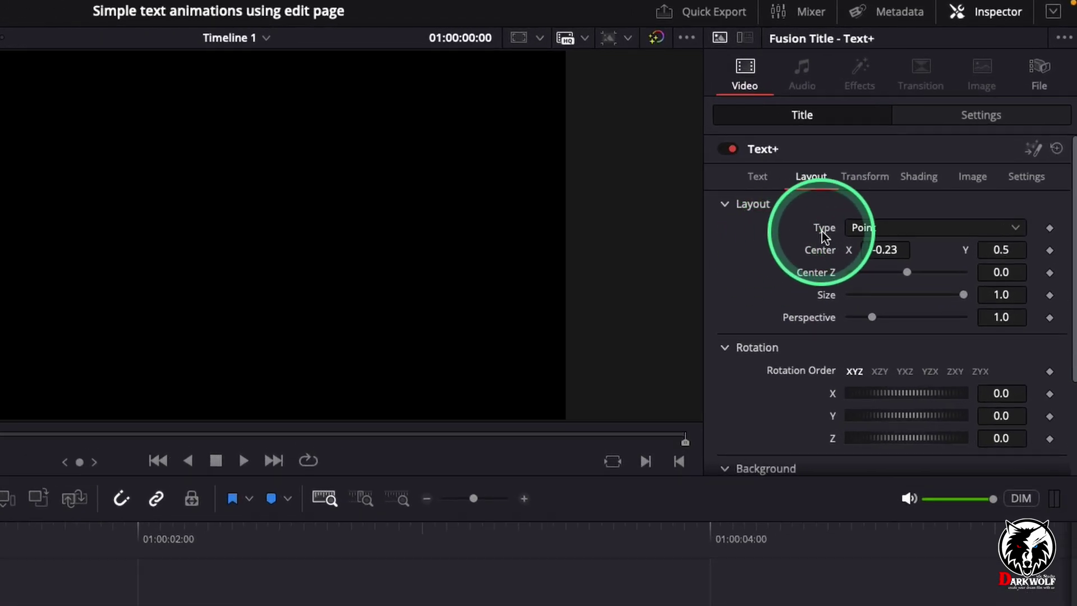
pyautogui.rightClick(832, 252)
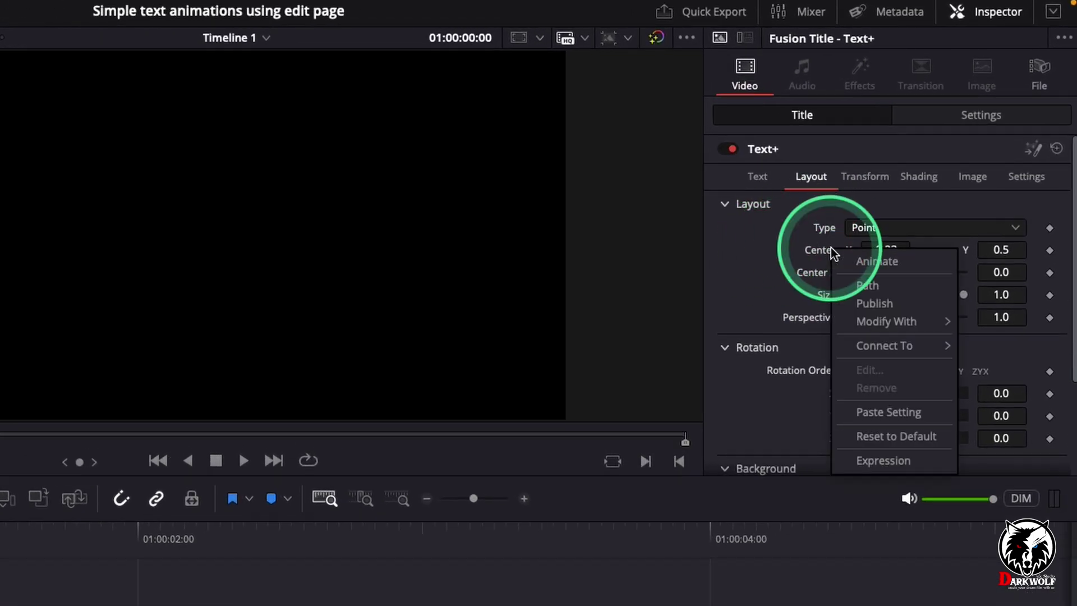
pyautogui.click(884, 264)
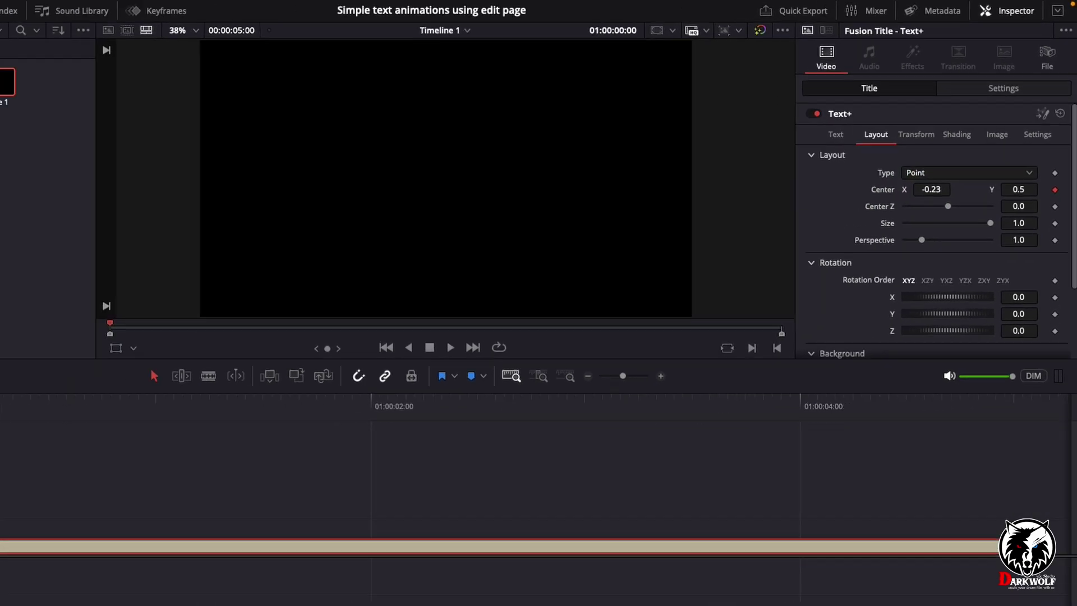
# Keyframe the title's Center X at 0.5 on 01:00:00:20.
pyautogui.click(168, 347)
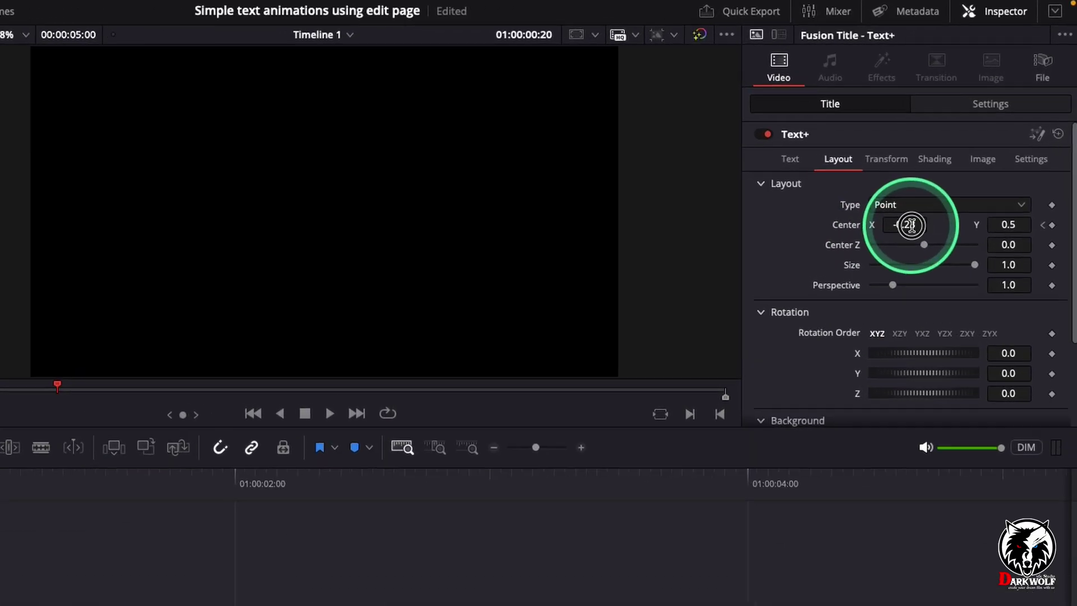
pyautogui.doubleClick(955, 160)
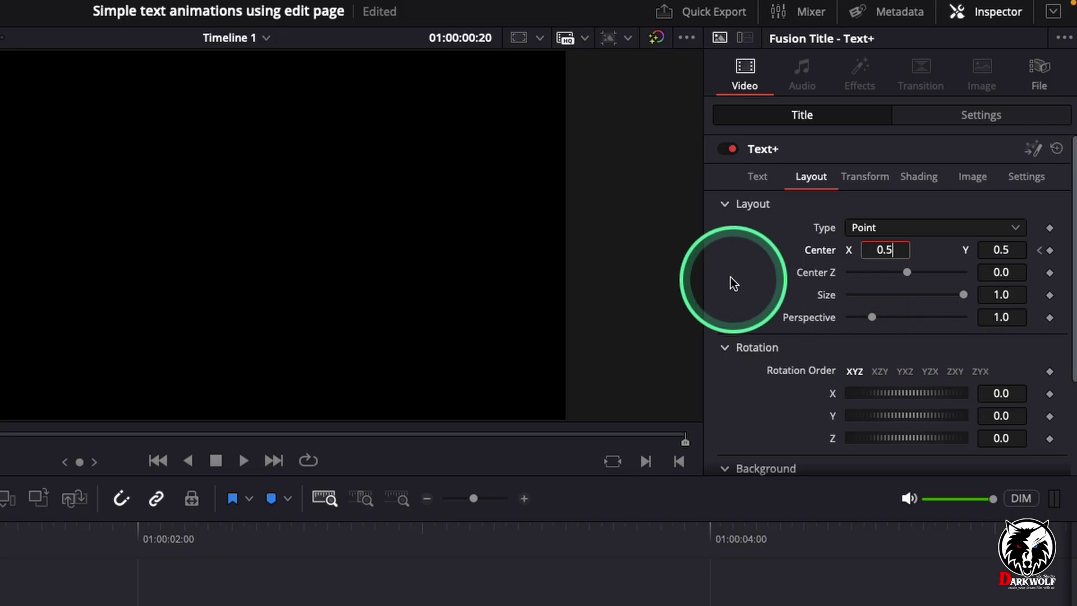
pyautogui.click(752, 268)
# Play back the title's horizontal slide-in from the first frame and pause partway through the movement.
pyautogui.moveTo(6, 530); pyautogui.dragTo(0, 530)
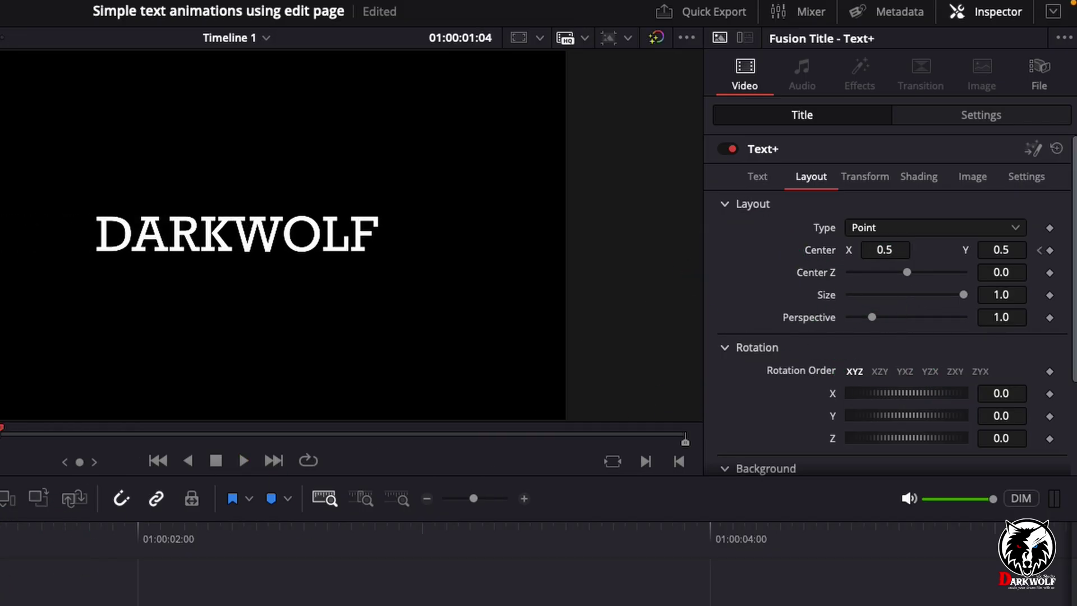
pyautogui.press('Home')
pyautogui.press('space')
pyautogui.press('space')
pyautogui.press('Home')
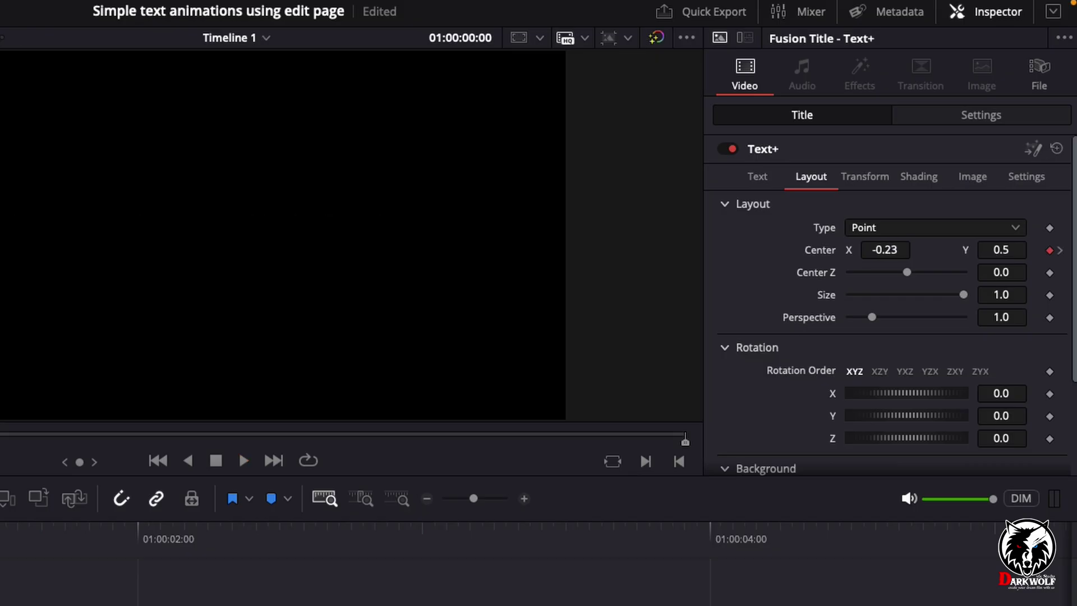
pyautogui.press('space')
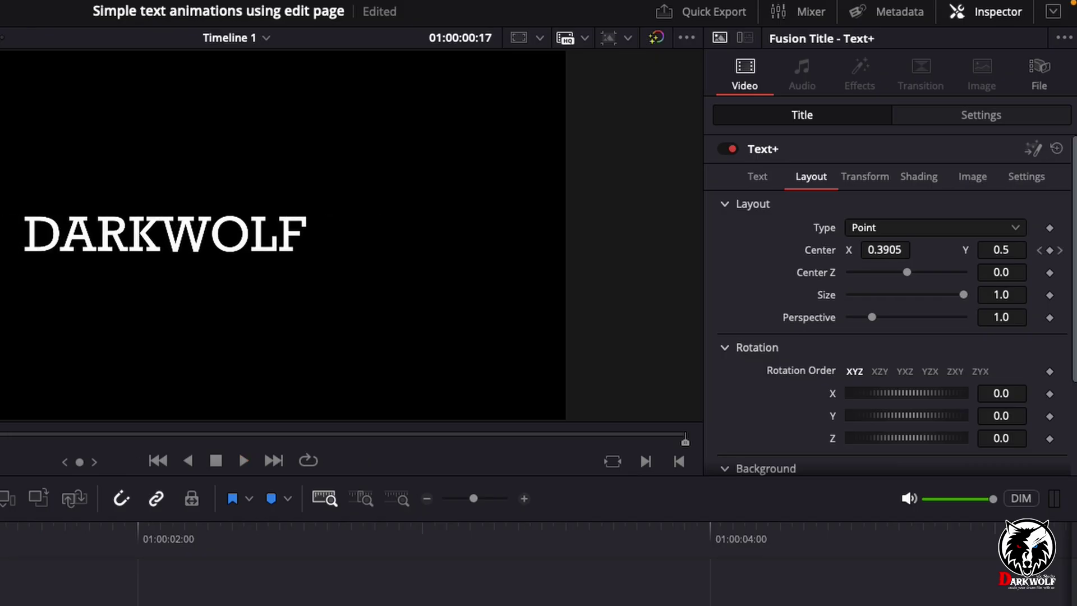
# Enable Motion Blur in the Text+ title's own settings.
pyautogui.click(1041, 177)
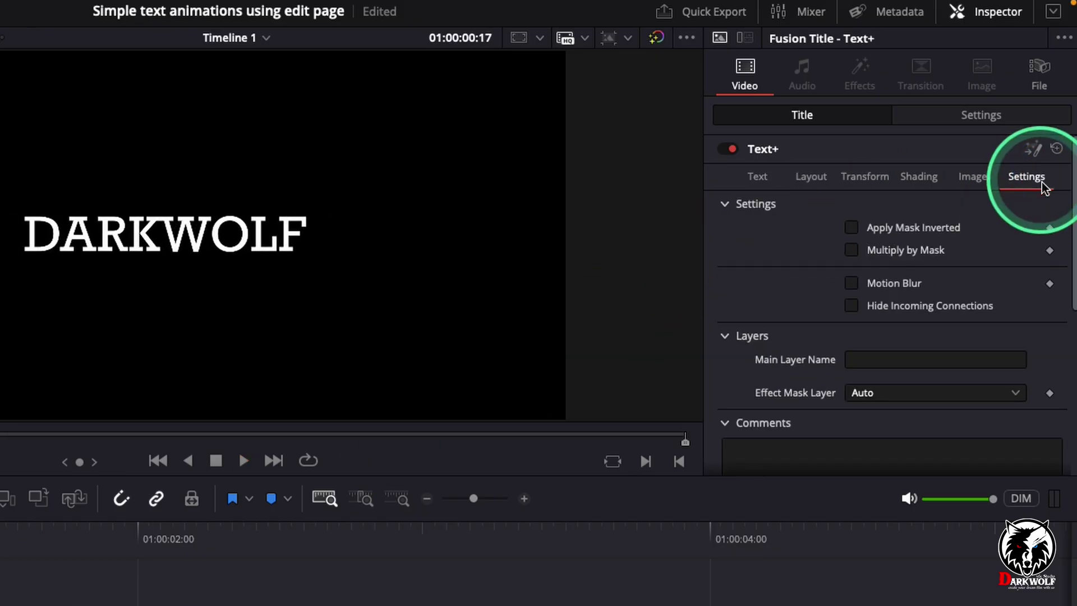
pyautogui.click(867, 284)
pyautogui.click(869, 285)
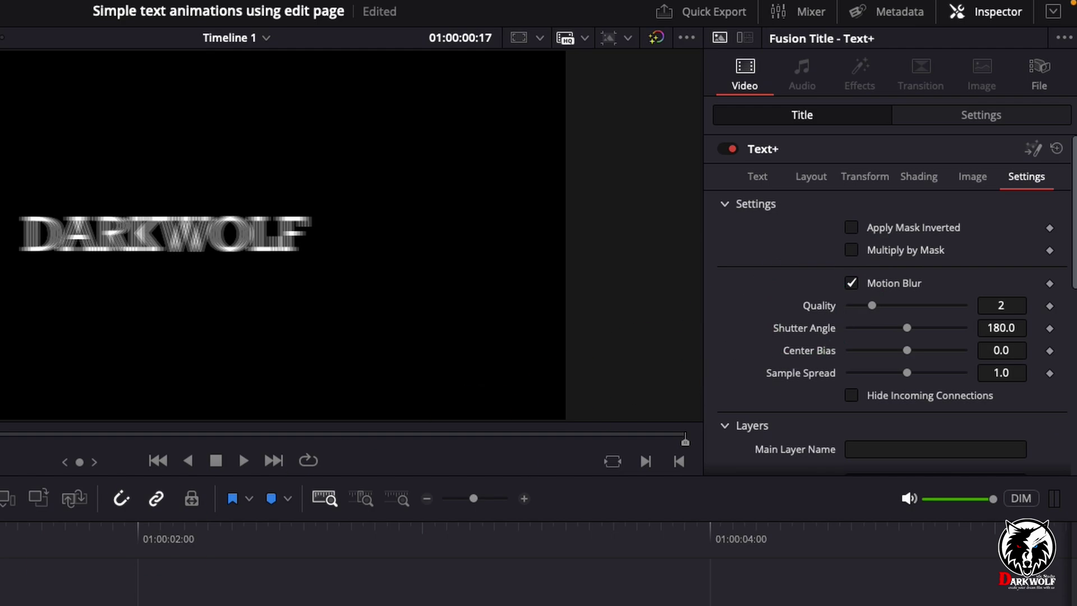
# Play back the motion-blurred slide-in from the first frame and pause while the title is still entering.
pyautogui.click(0, 539)
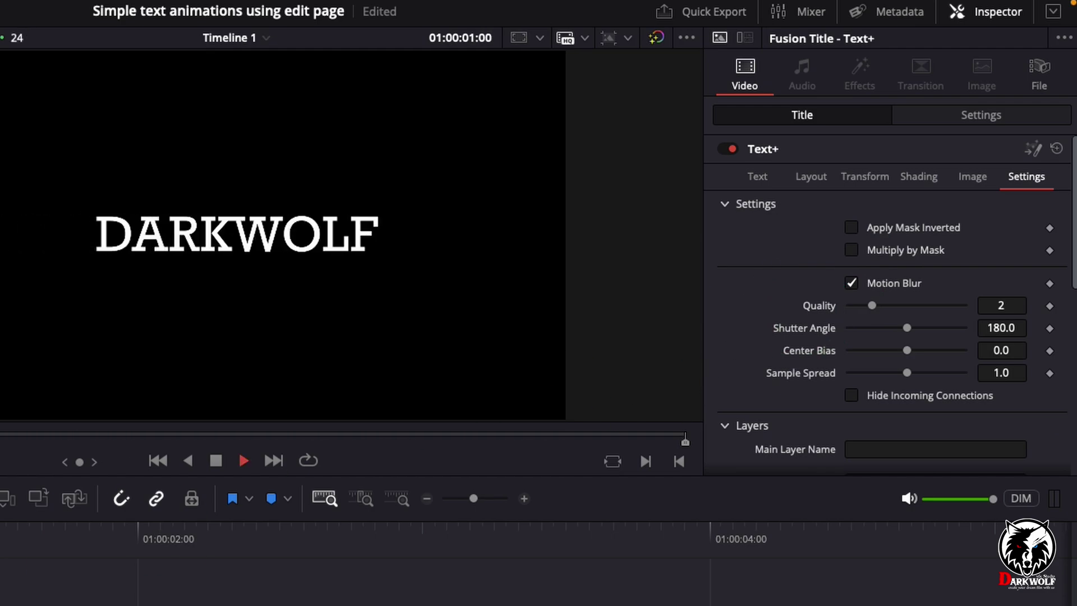
pyautogui.press('Home')
pyautogui.press('space')
pyautogui.press('Home')
pyautogui.press('space')
pyautogui.press('space')
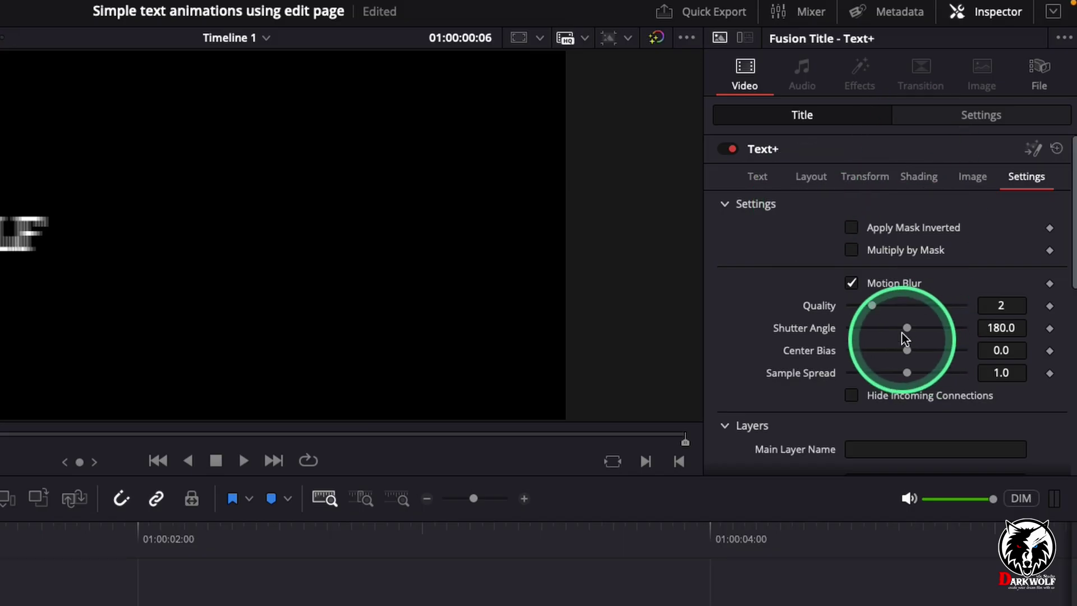
# Set the motion blur's Quality to 9, Shutter Angle to 158.7, Center Bias to 0.16 and Sample Spread to 0.0.
pyautogui.click(876, 309)
pyautogui.moveTo(876, 310); pyautogui.dragTo(864, 373)
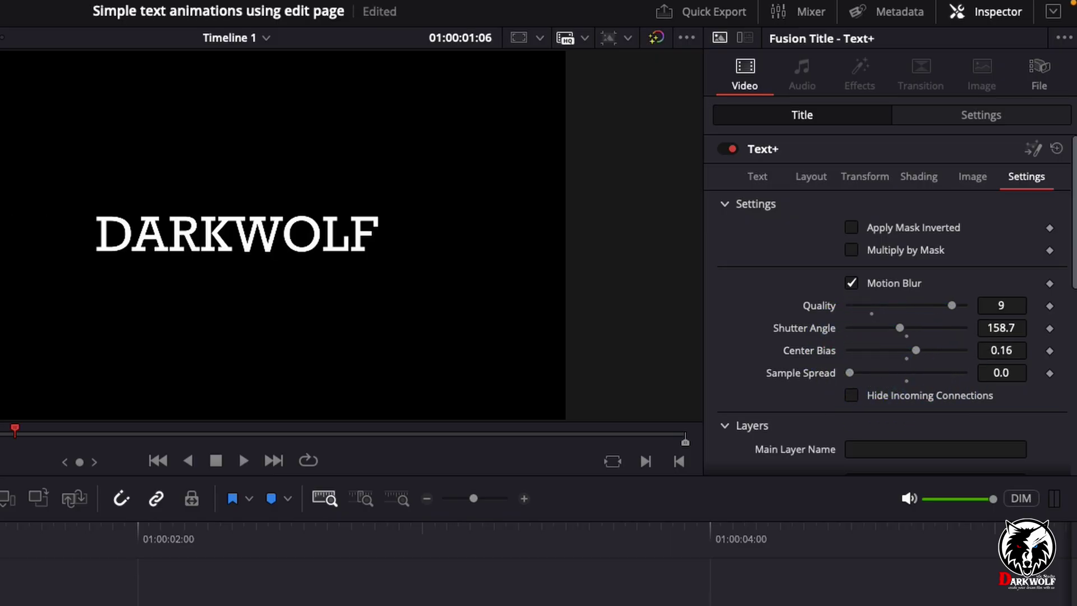
# Play back the slide-in from the first frame to review the adjusted motion blur.
pyautogui.press('Home')
pyautogui.press('space')
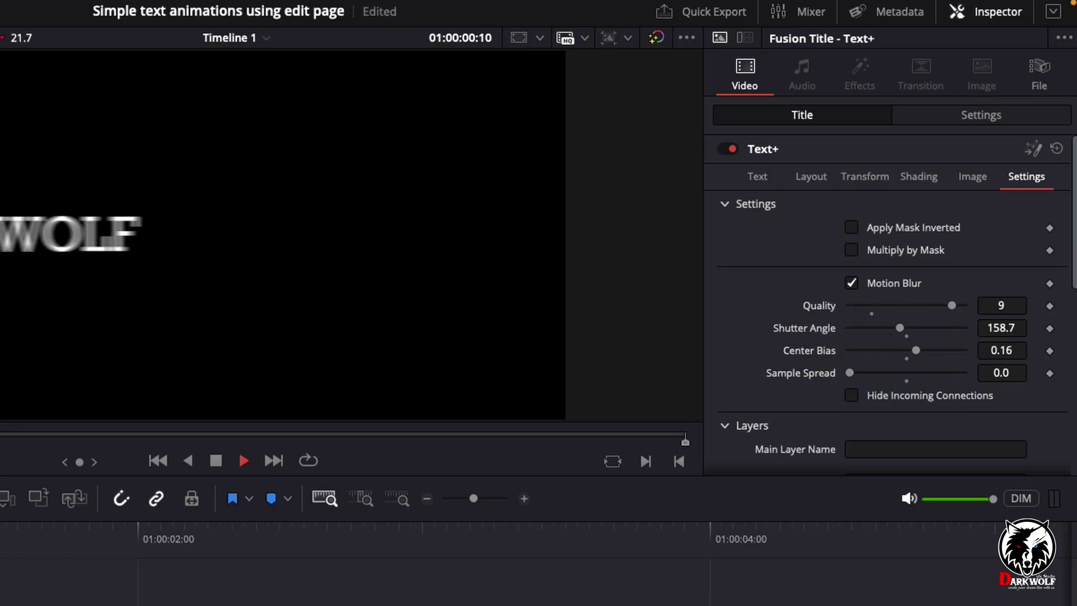
pyautogui.press('Home')
pyautogui.press('space')
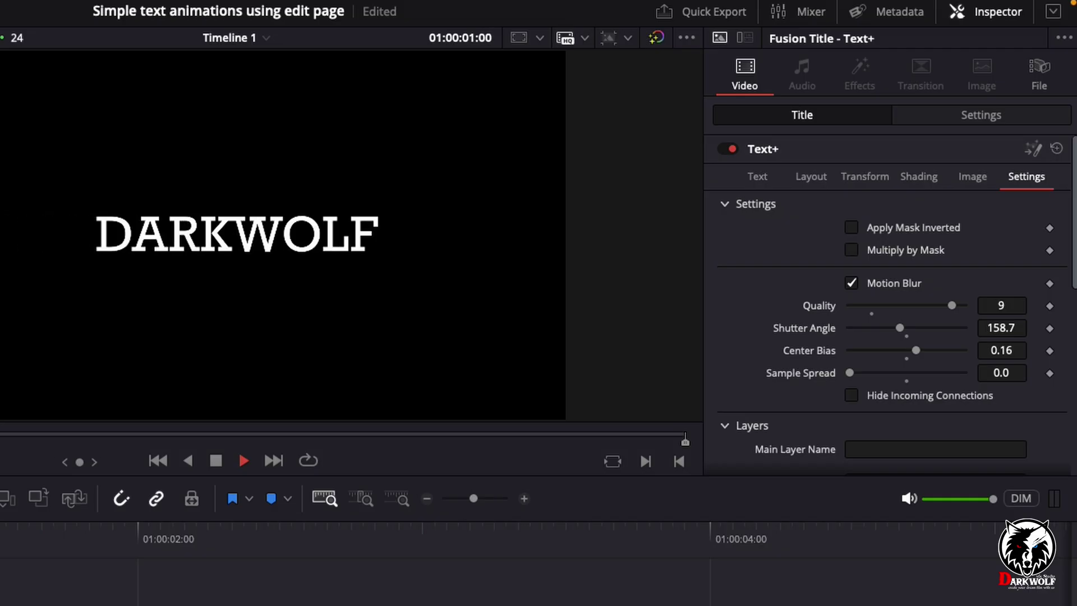
pyautogui.press('space')
# Reset the title's Center and keyframe it on the first frame with Y at -0.069.
pyautogui.click(806, 179)
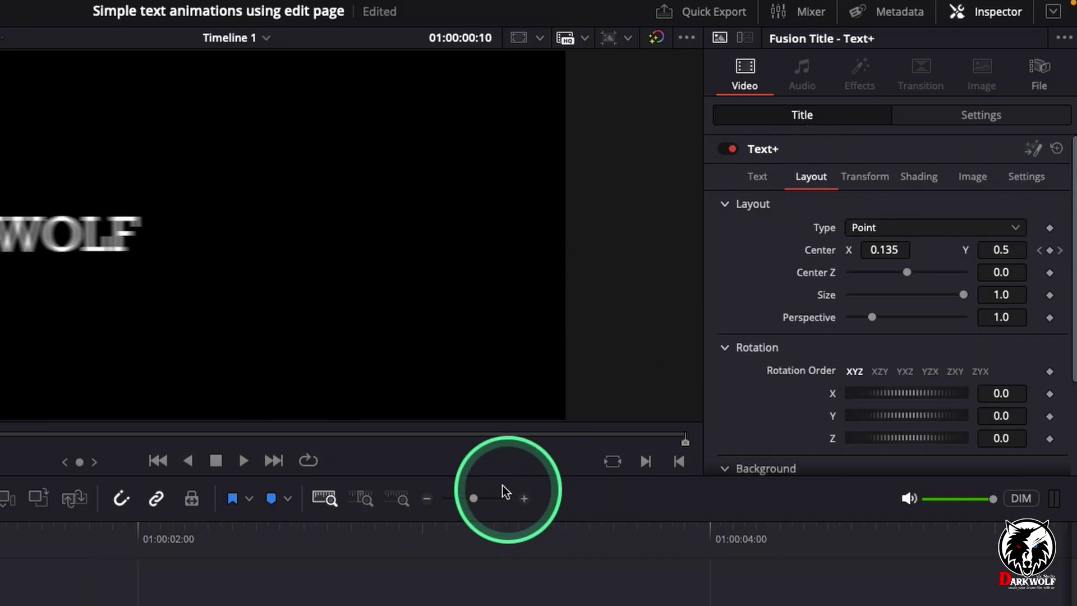
pyautogui.doubleClick(814, 254)
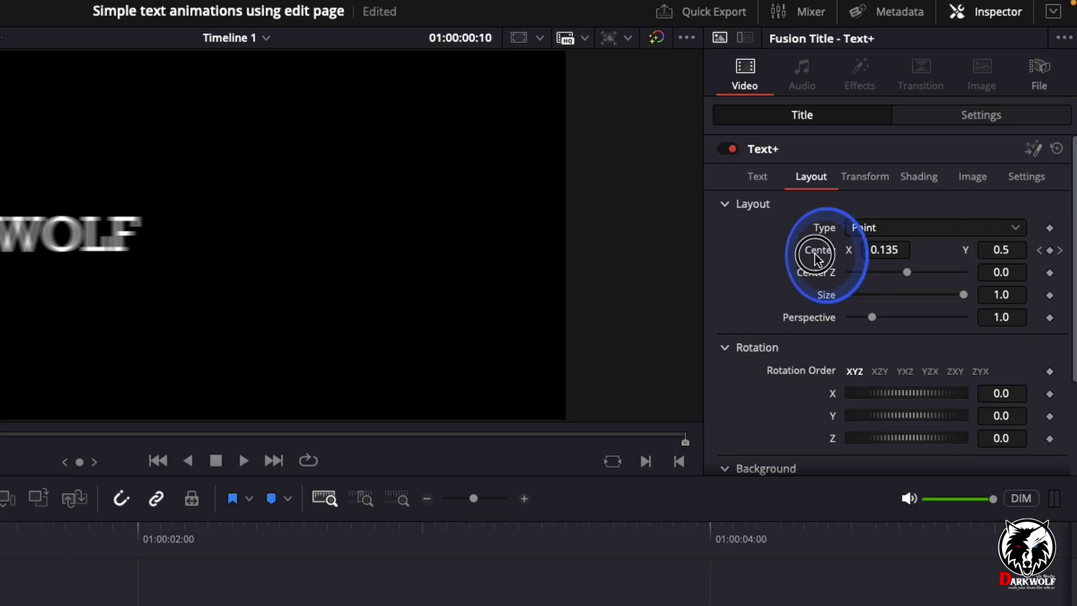
pyautogui.moveTo(1008, 251); pyautogui.dragTo(497, 238)
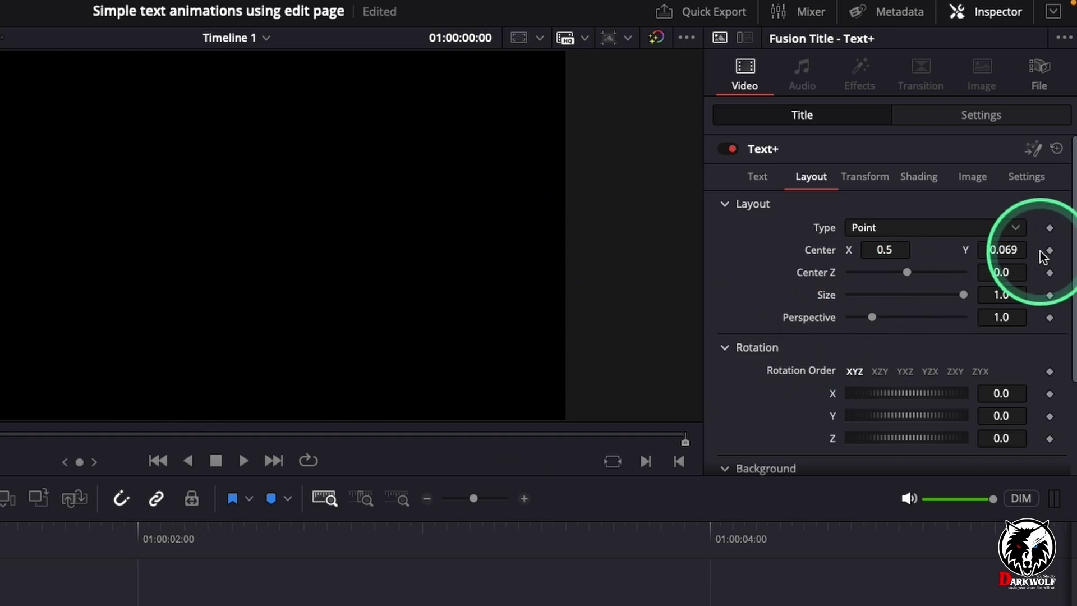
pyautogui.press('Home')
pyautogui.click(1050, 250)
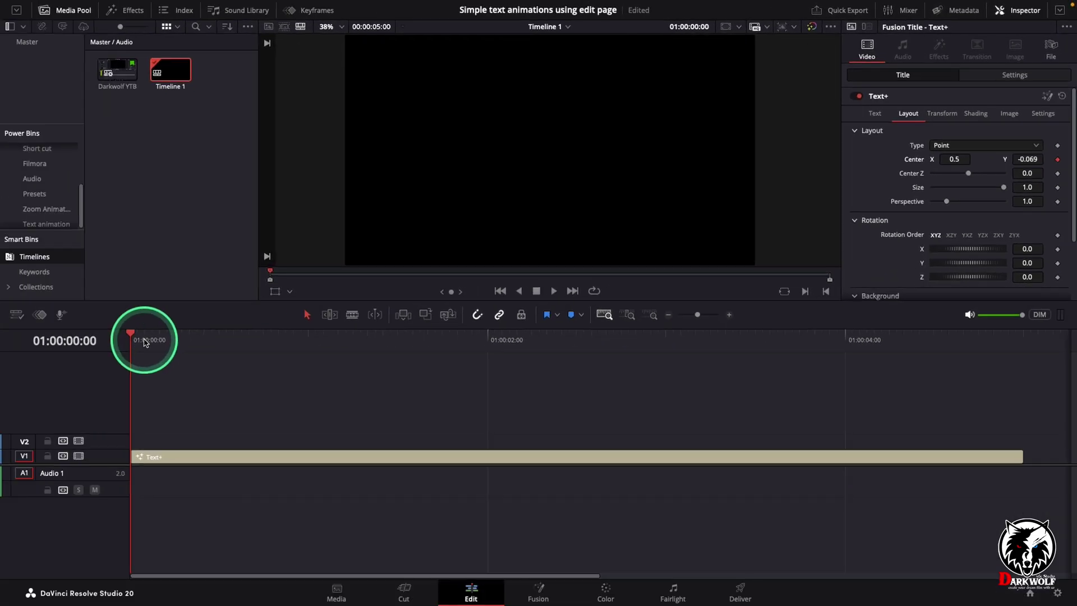
# Keyframe the title's Center Y at 1.084 on 01:00:02:00.
pyautogui.moveTo(145, 341); pyautogui.dragTo(486, 351)
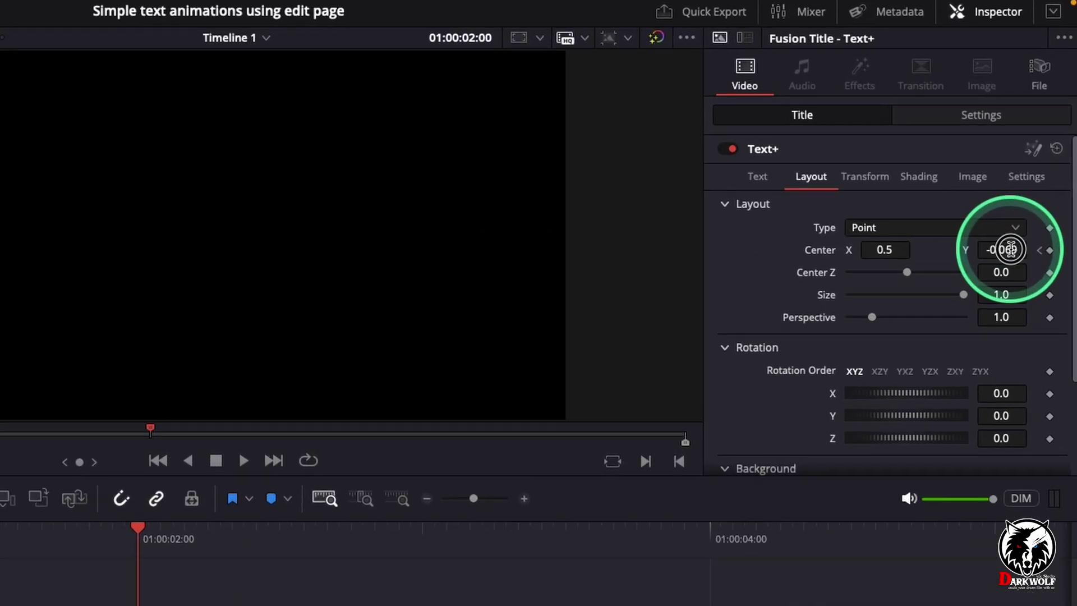
pyautogui.moveTo(1034, 159); pyautogui.dragTo(1018, 159)
pyautogui.moveTo(986, 250); pyautogui.dragTo(375, 219)
# Play back the title's bottom-to-top movement from the first frame several times.
pyautogui.press('Home')
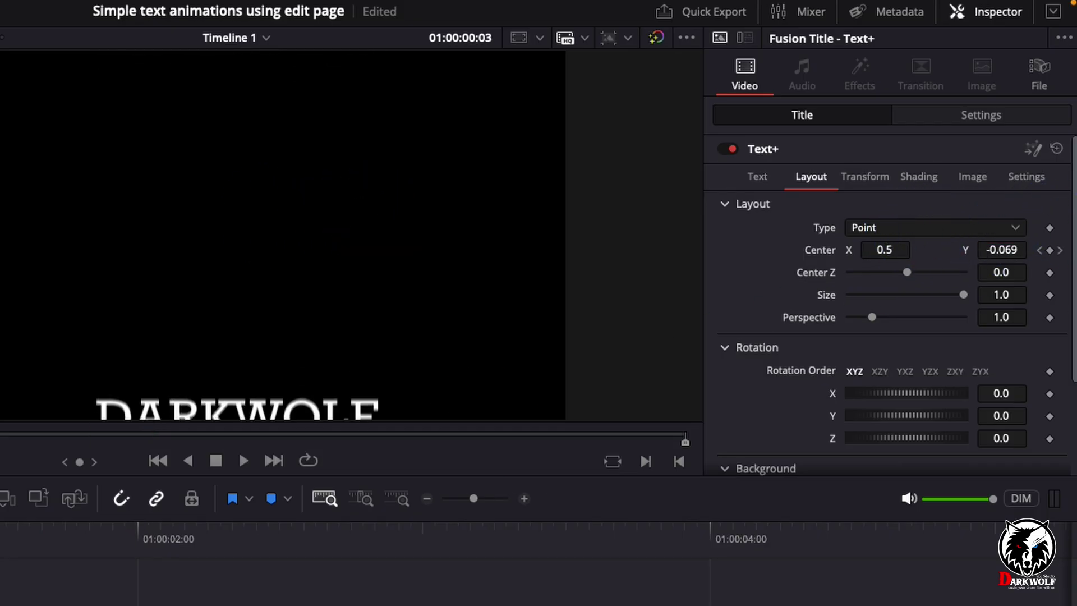
pyautogui.press('space')
pyautogui.press('space')
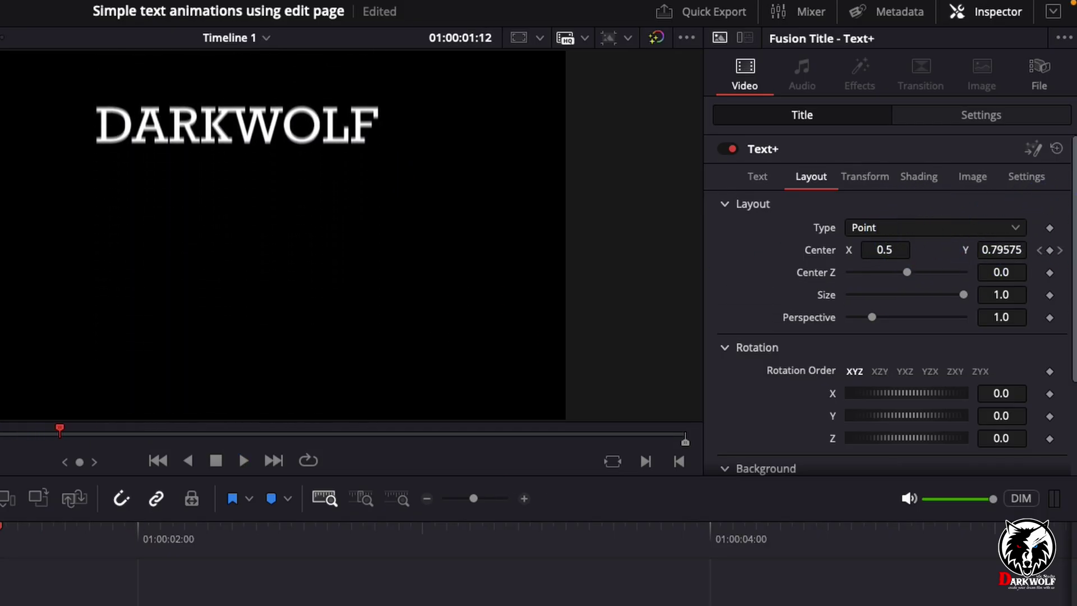
pyautogui.press('Home')
pyautogui.press('space')
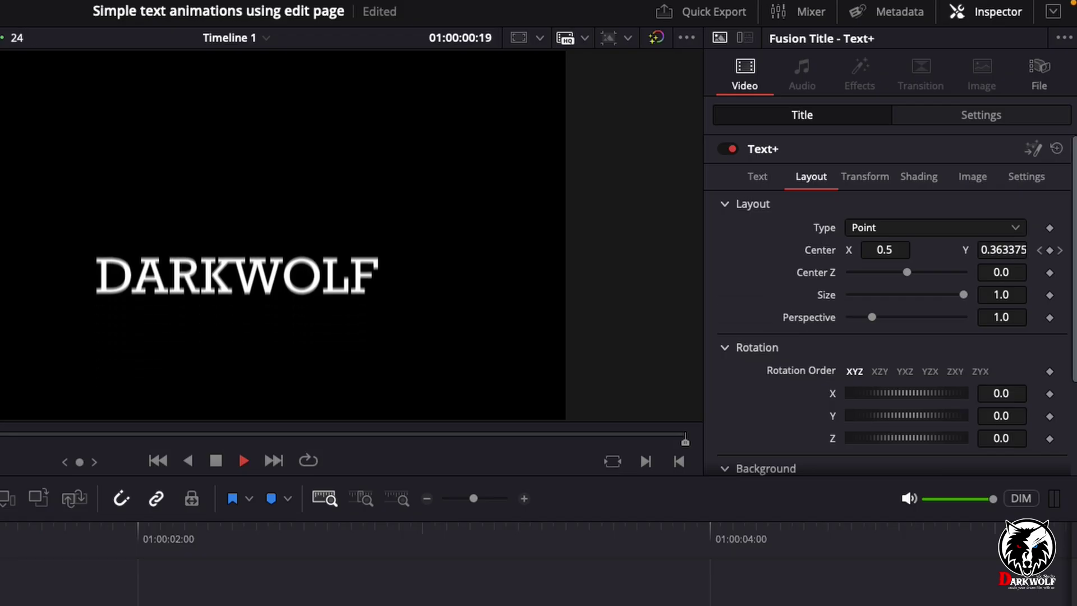
pyautogui.press('space')
pyautogui.press('Home')
pyautogui.press('space')
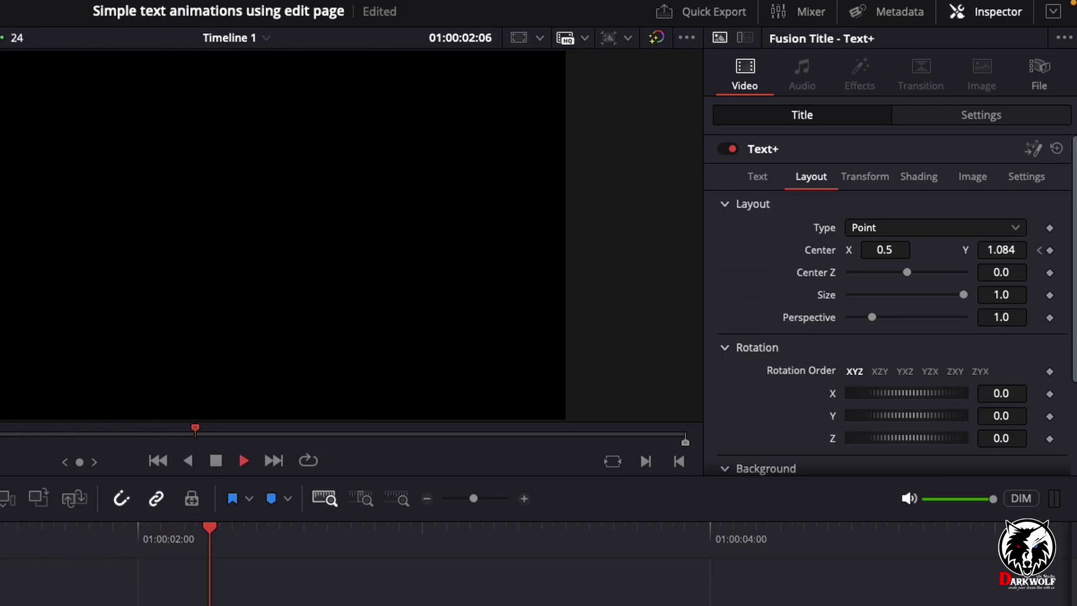
# Reset the title's Center and keyframe Center Z at -1.72 on the first frame.
pyautogui.doubleClick(820, 250)
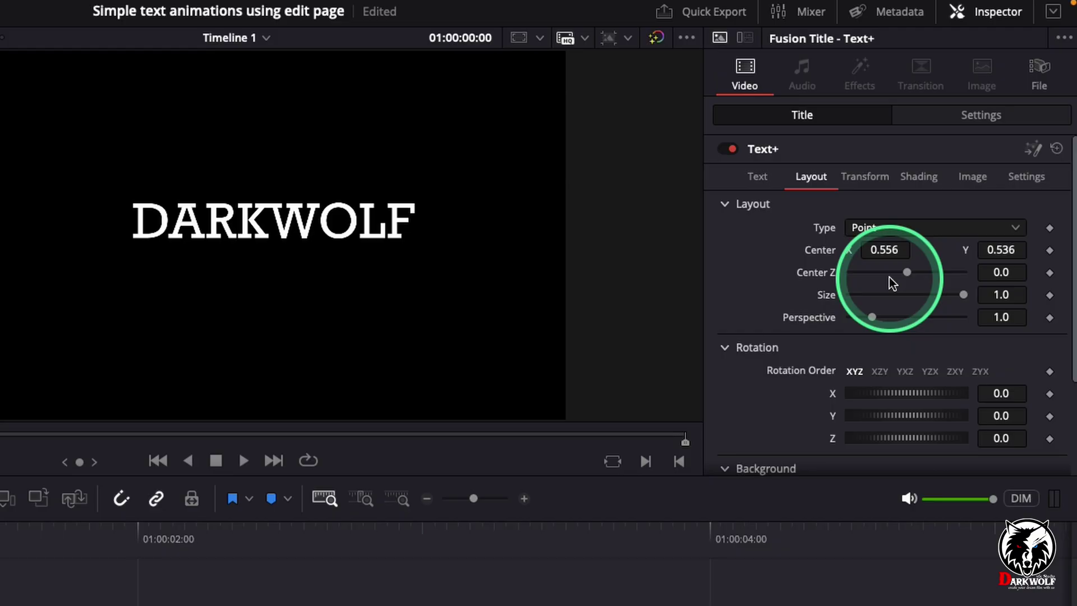
pyautogui.moveTo(906, 273); pyautogui.dragTo(888, 279)
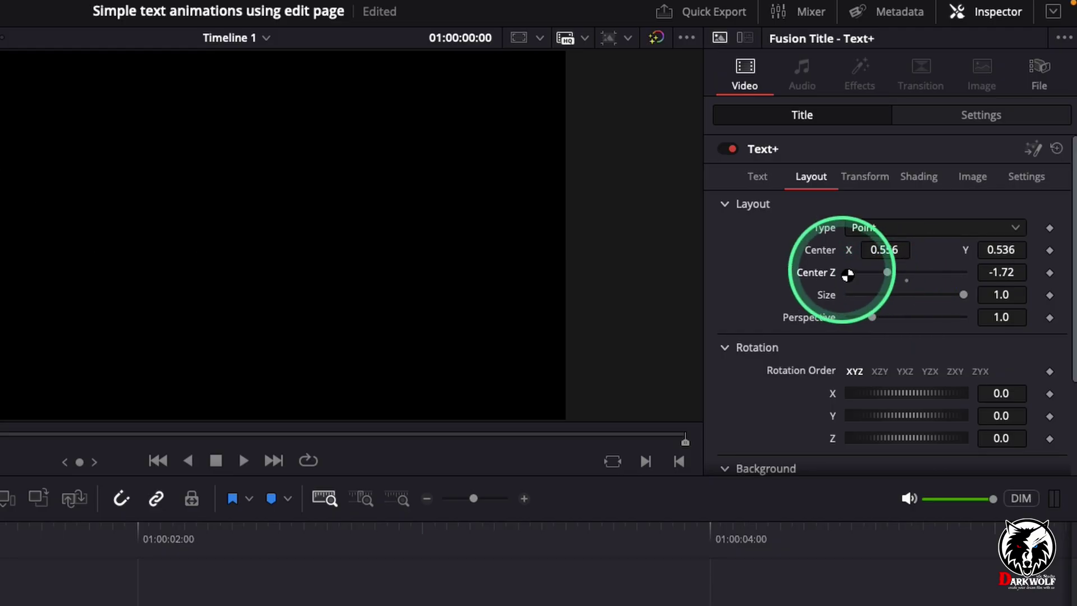
pyautogui.rightClick(815, 268)
pyautogui.click(831, 284)
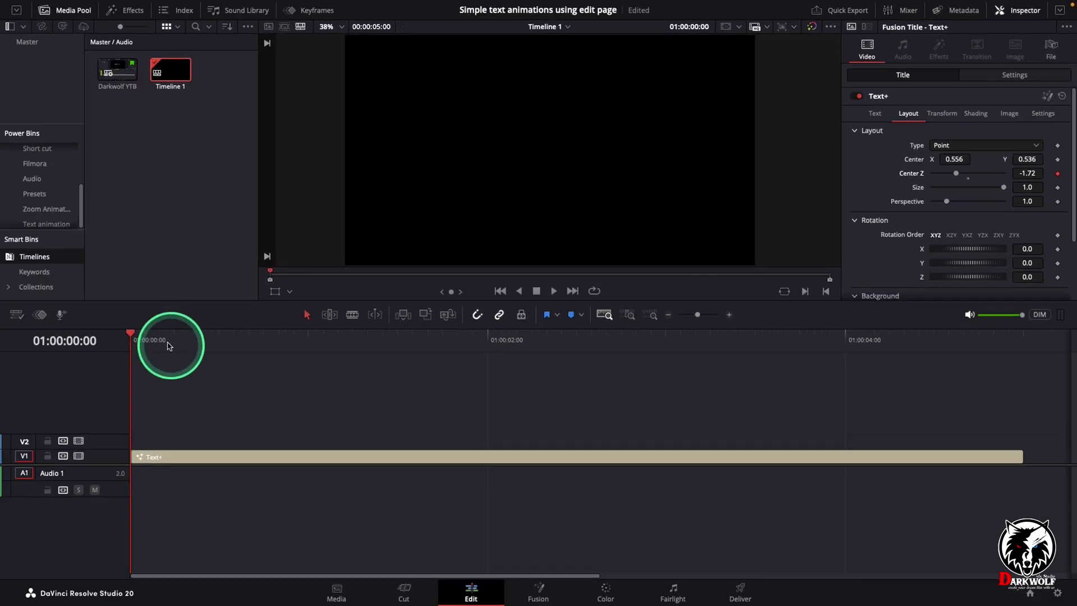
# Keyframe the title's Center Z at 0.0 on 01:00:00:10.
pyautogui.click(162, 339)
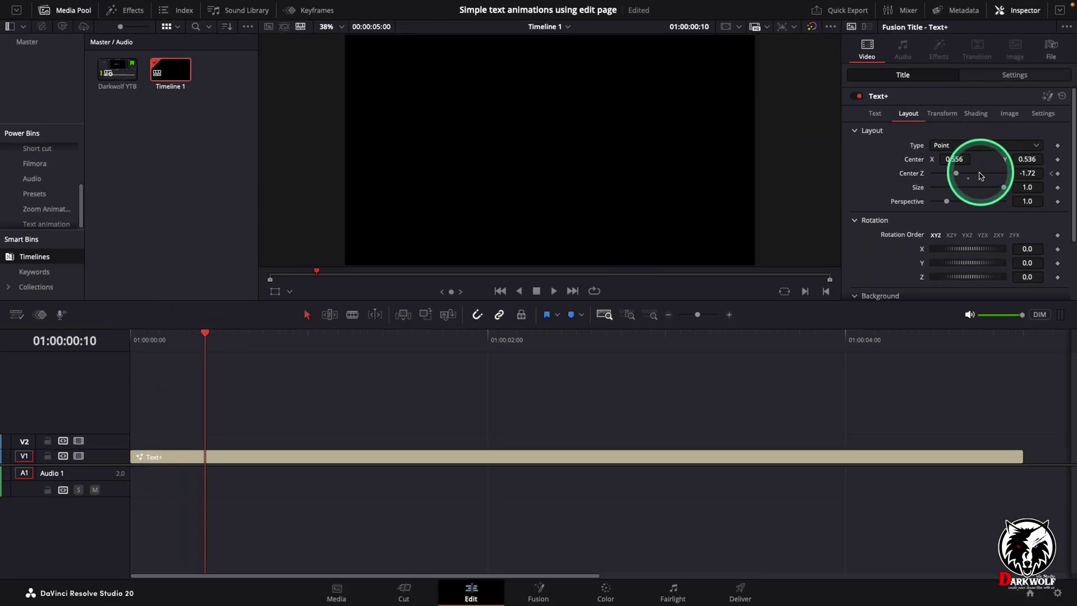
pyautogui.moveTo(980, 176)
pyautogui.mouseDown()
pyautogui.moveTo(957, 174)
pyautogui.moveTo(968, 175)
pyautogui.mouseUp()
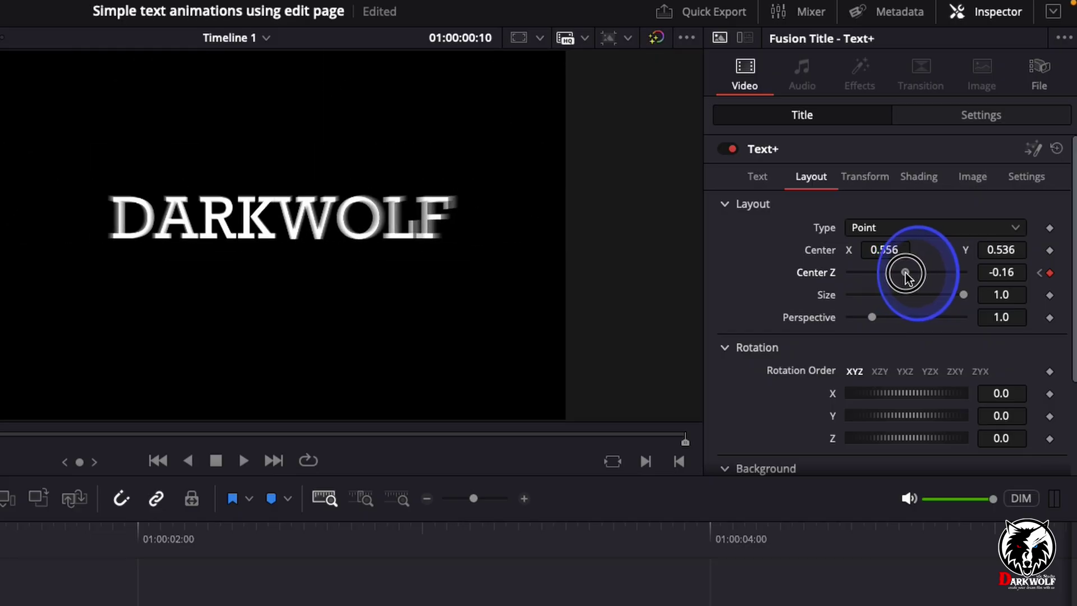
pyautogui.moveTo(904, 273); pyautogui.dragTo(907, 275)
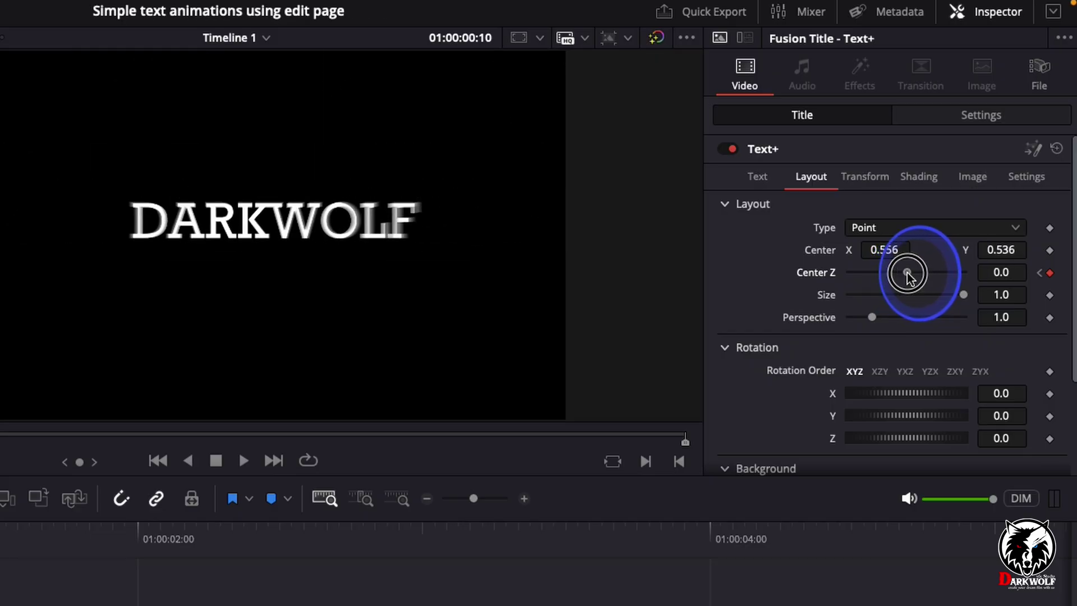
# Check the title's motion blur settings and play back the Center Z zoom from the first frame.
pyautogui.click(1007, 179)
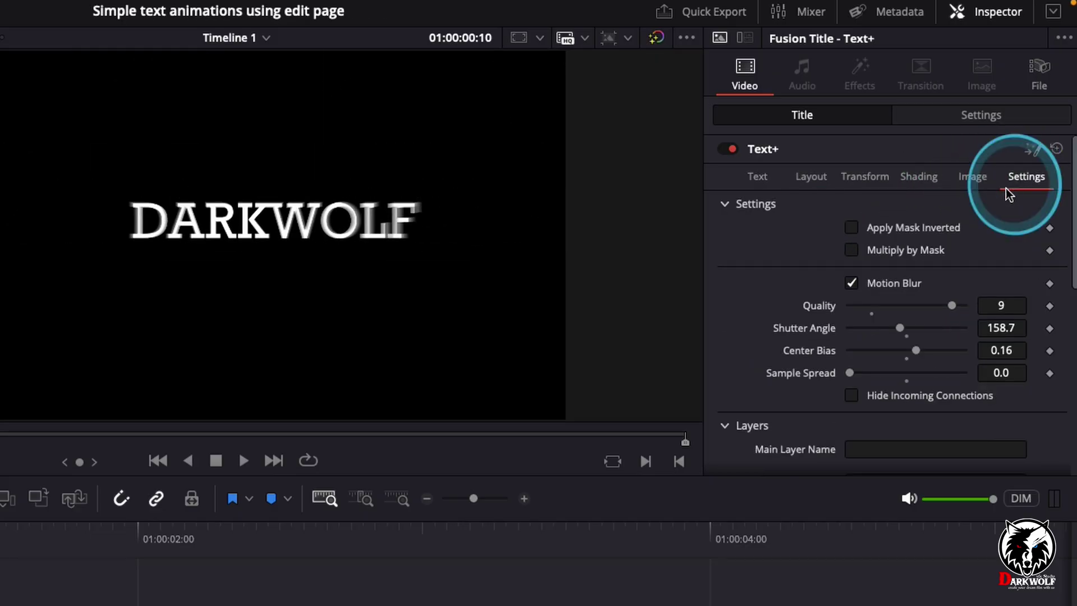
pyautogui.click(758, 178)
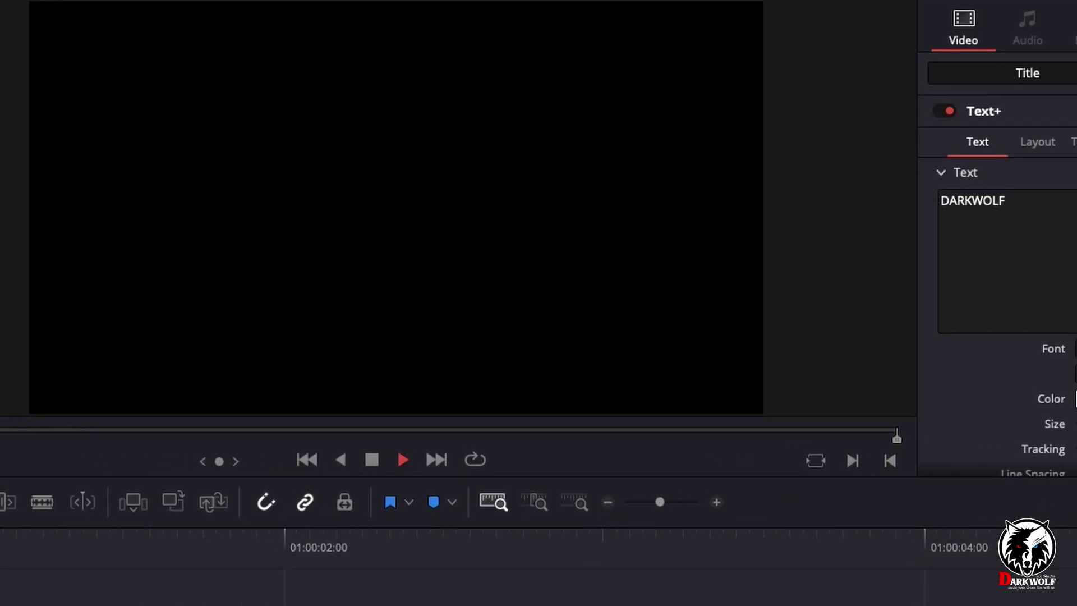
pyautogui.press('Home')
pyautogui.press('space')
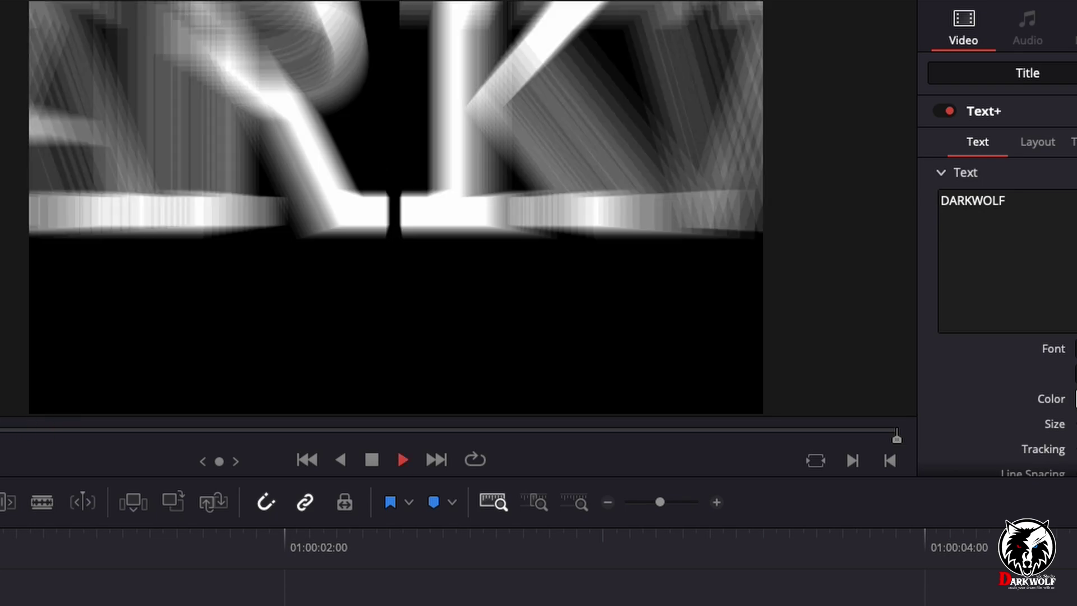
pyautogui.press('Home')
pyautogui.press('space')
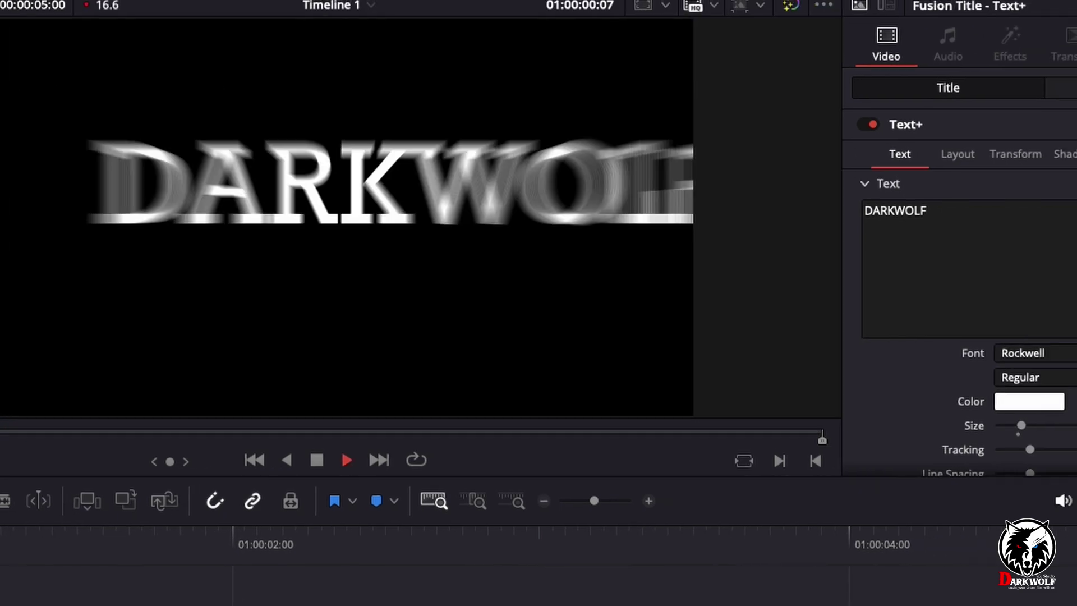
pyautogui.press('space')
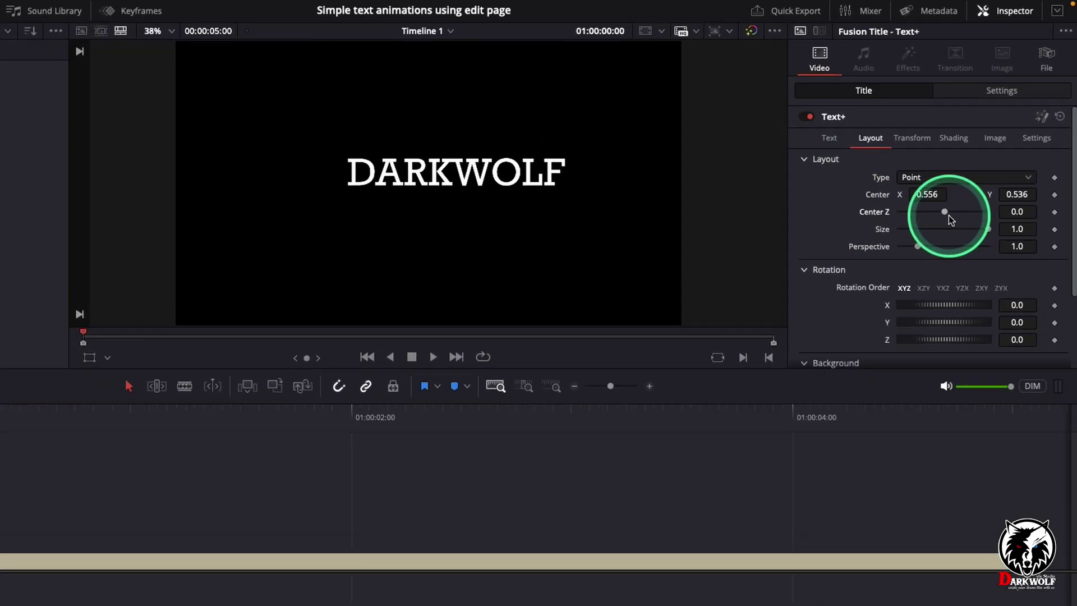
# Set the title's Center Z to 5.0 and keyframe it on the first frame.
pyautogui.moveTo(969, 174); pyautogui.dragTo(1000, 175)
pyautogui.moveTo(958, 274); pyautogui.dragTo(997, 272)
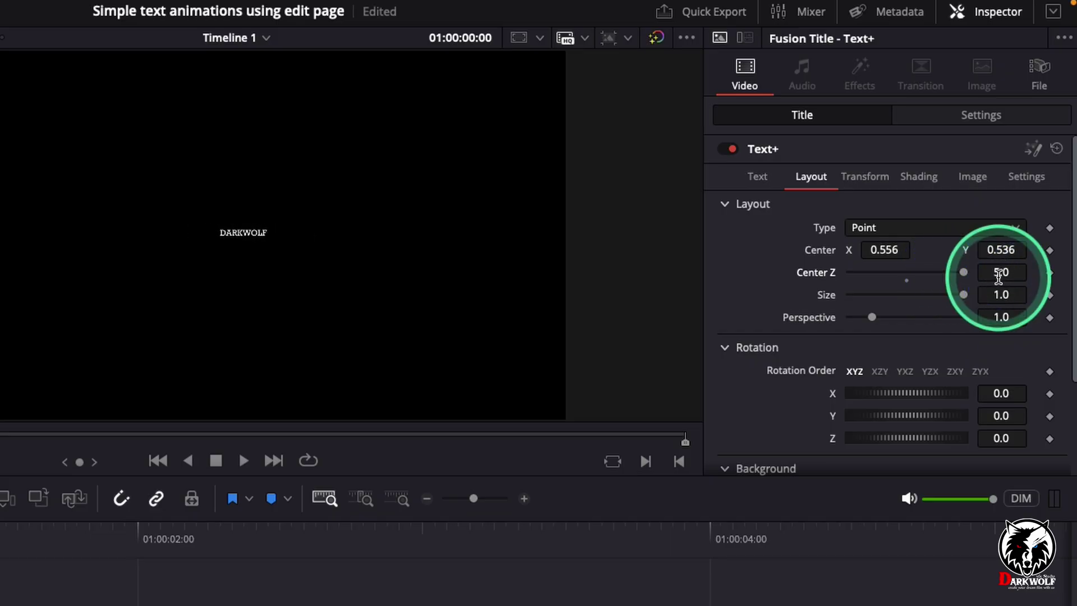
pyautogui.rightClick(822, 276)
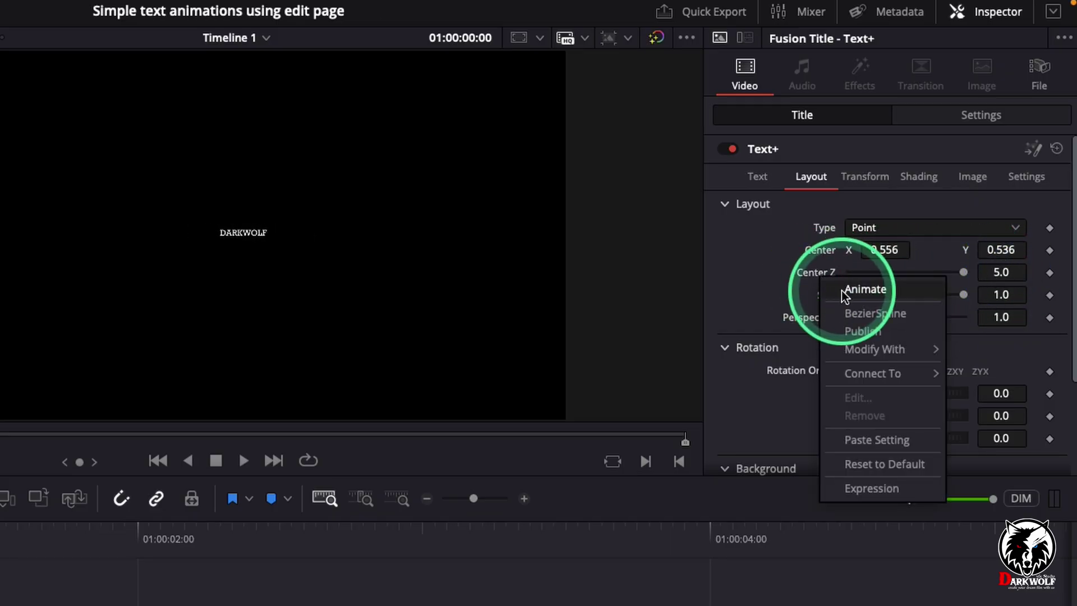
pyautogui.click(842, 291)
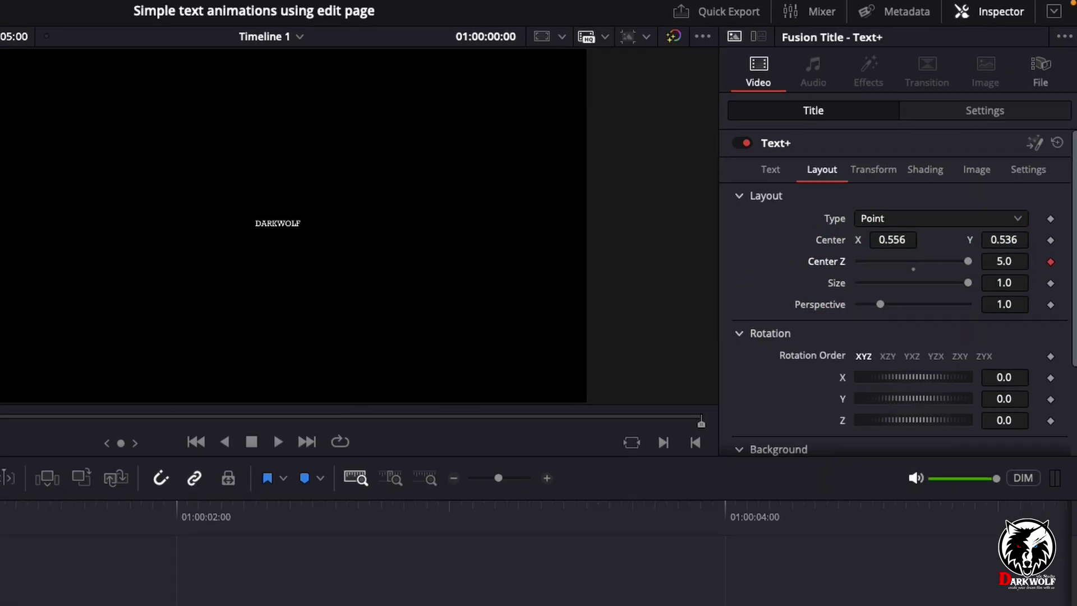
# Keyframe the title's Center Z at -0.08 on 01:00:00:10.
pyautogui.moveTo(102, 351); pyautogui.dragTo(204, 345)
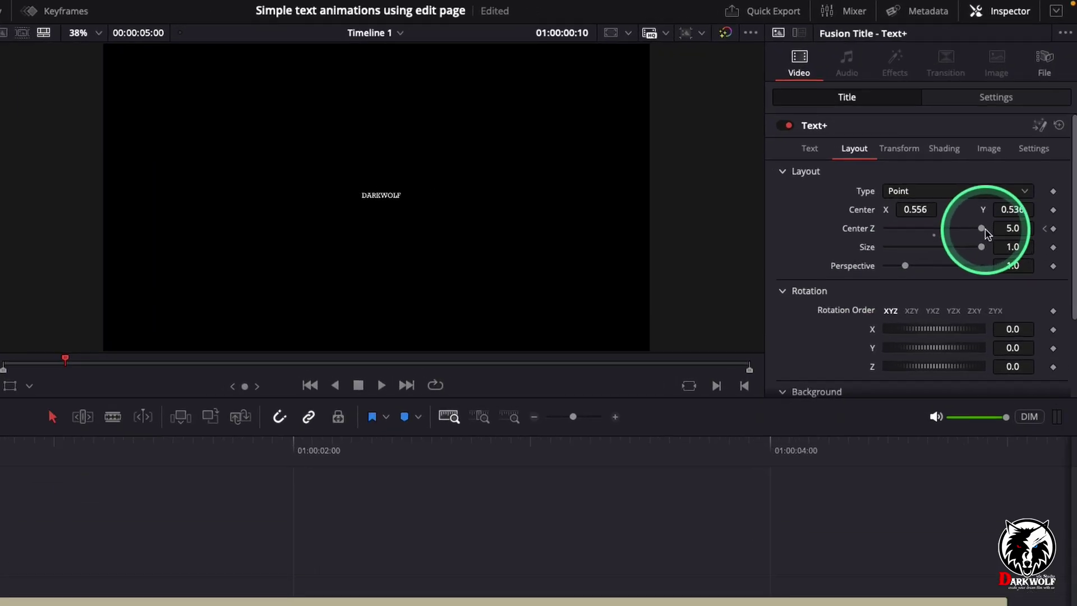
pyautogui.moveTo(1003, 175); pyautogui.dragTo(971, 177)
pyautogui.moveTo(911, 279); pyautogui.dragTo(914, 281)
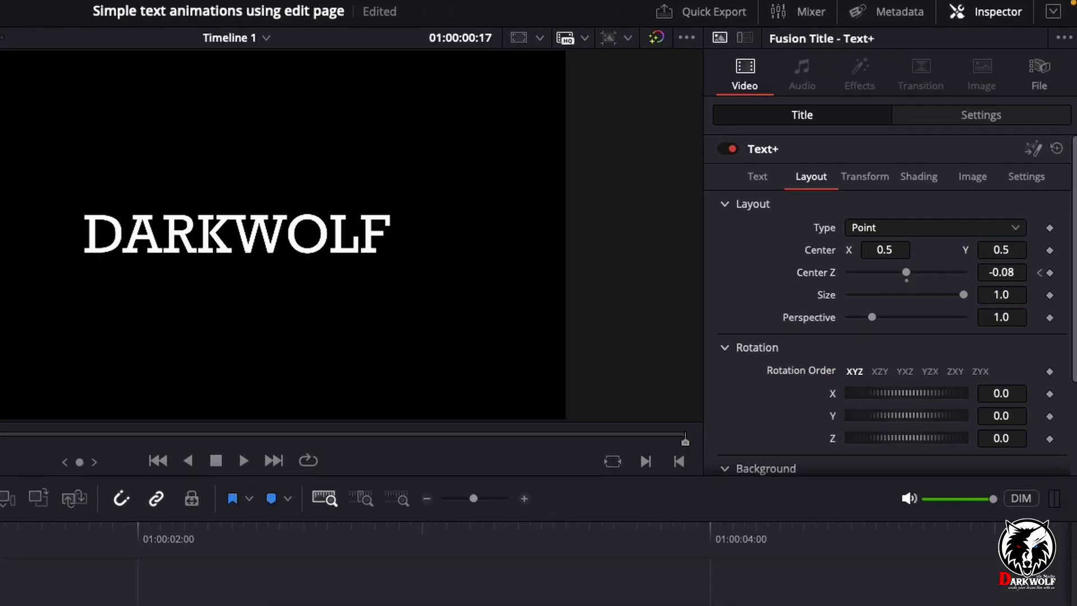
# Play back the title's zoom from far to near from the first frame several times.
pyautogui.press('Home')
pyautogui.press('space')
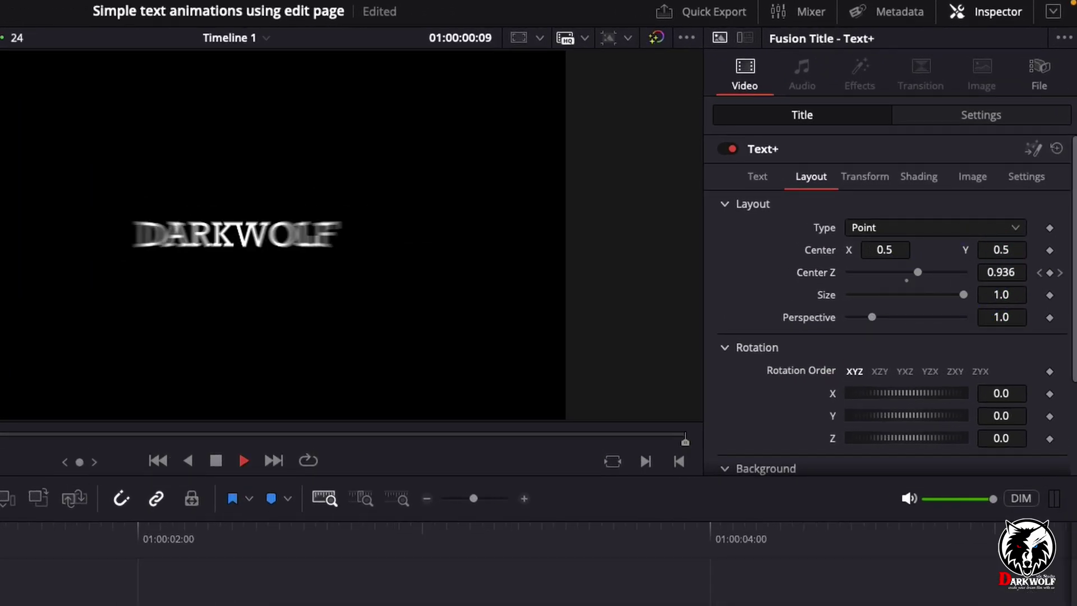
pyautogui.press('space')
pyautogui.press('Home')
pyautogui.press('space')
pyautogui.press('space')
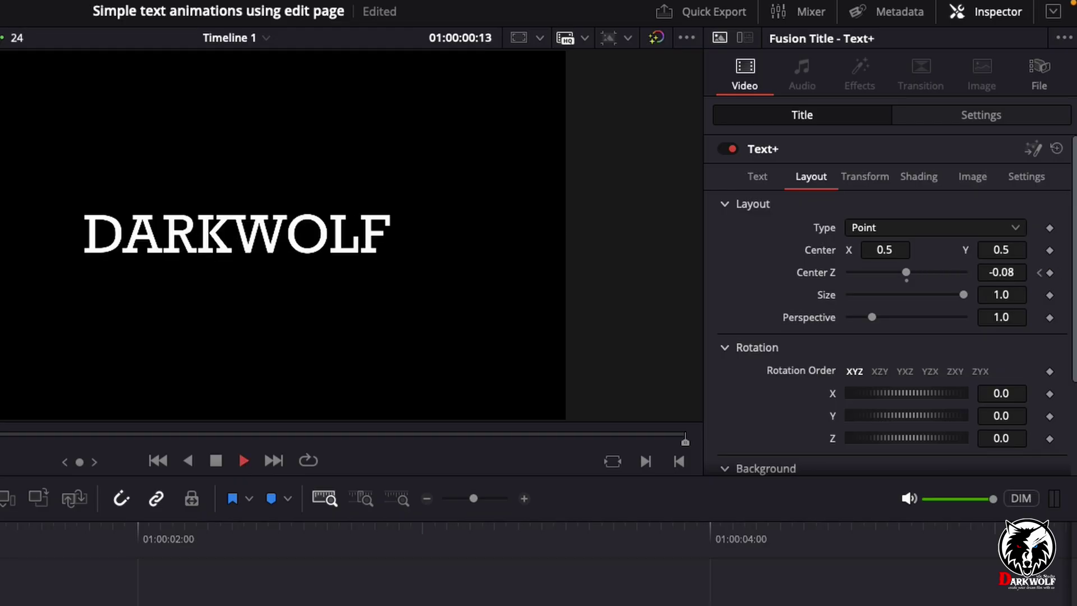
pyautogui.press('Home')
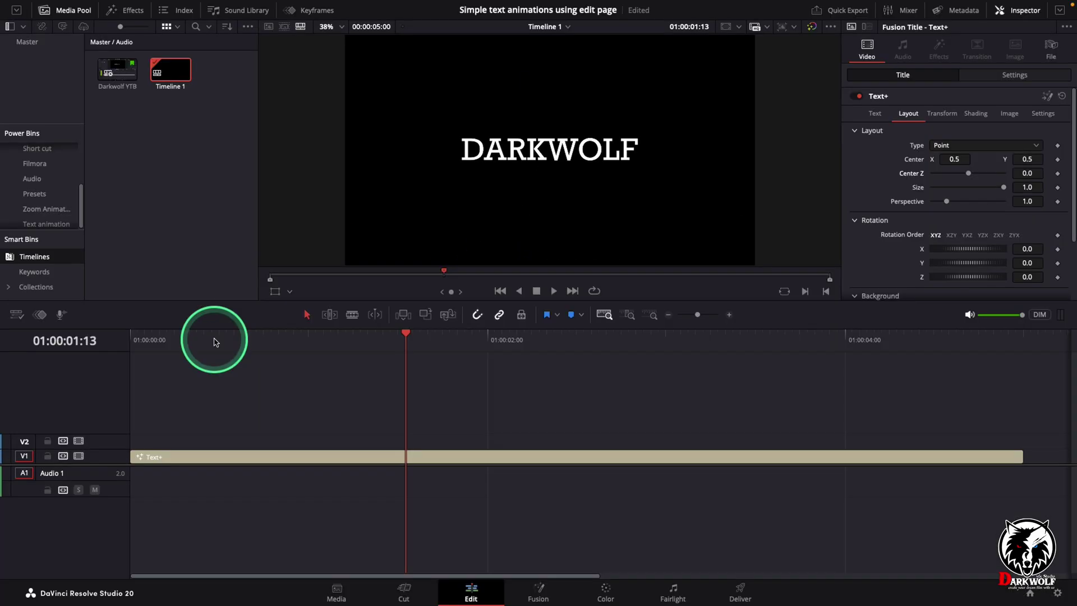
# Try rotating the title on the first frame, including a Z rotation of 99.1, and undo or reset the test rotations.
pyautogui.moveTo(214, 340); pyautogui.dragTo(13, 348)
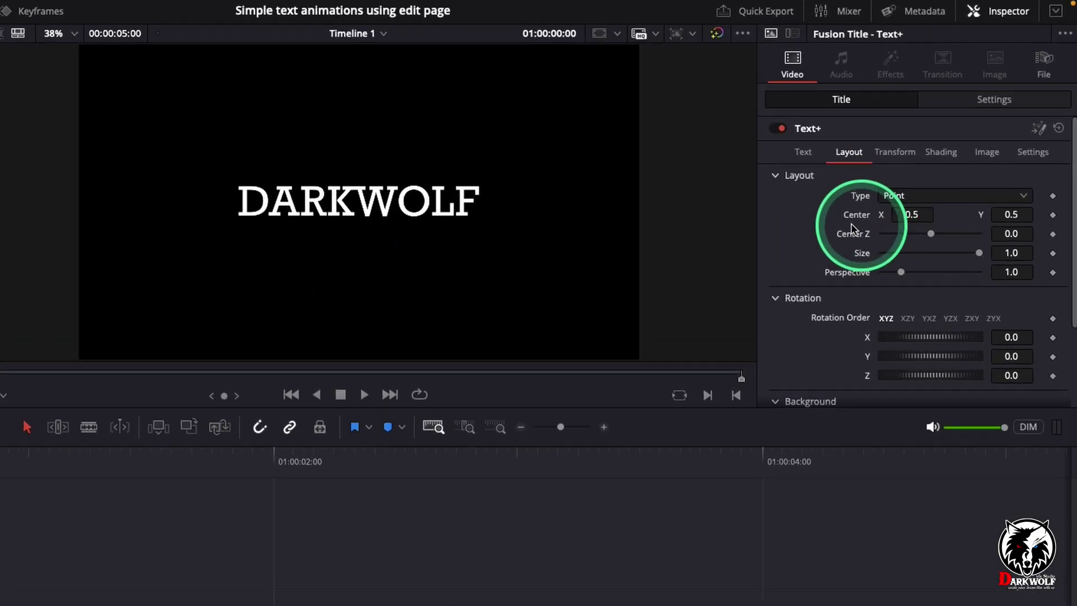
pyautogui.scroll(-3, 910, 166)
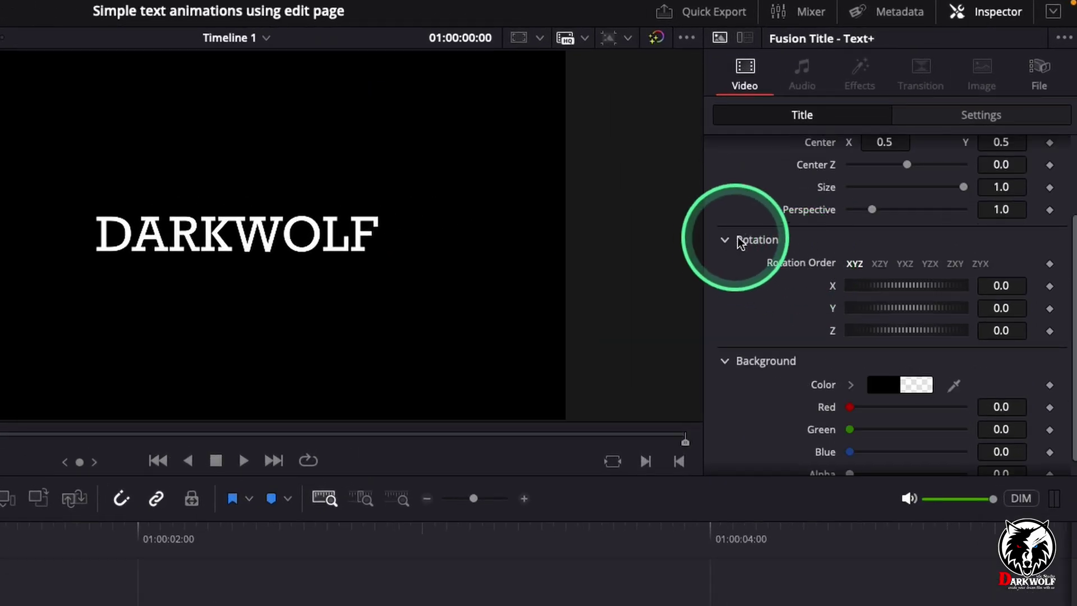
pyautogui.moveTo(864, 331); pyautogui.dragTo(892, 331)
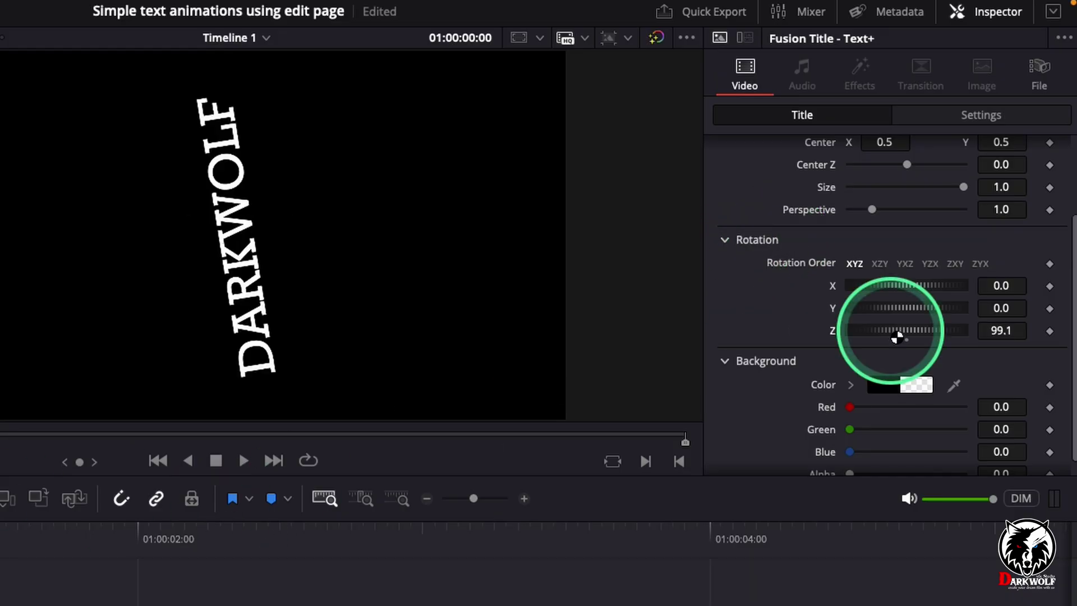
pyautogui.press('super+z')
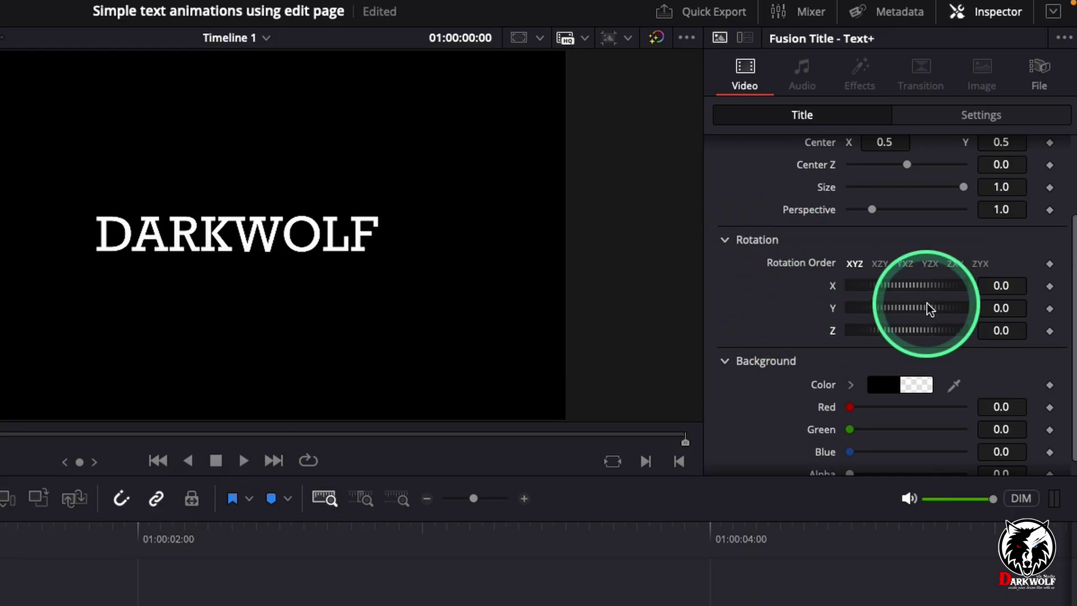
pyautogui.moveTo(880, 285); pyautogui.dragTo(856, 315)
pyautogui.doubleClick(833, 310)
pyautogui.doubleClick(834, 332)
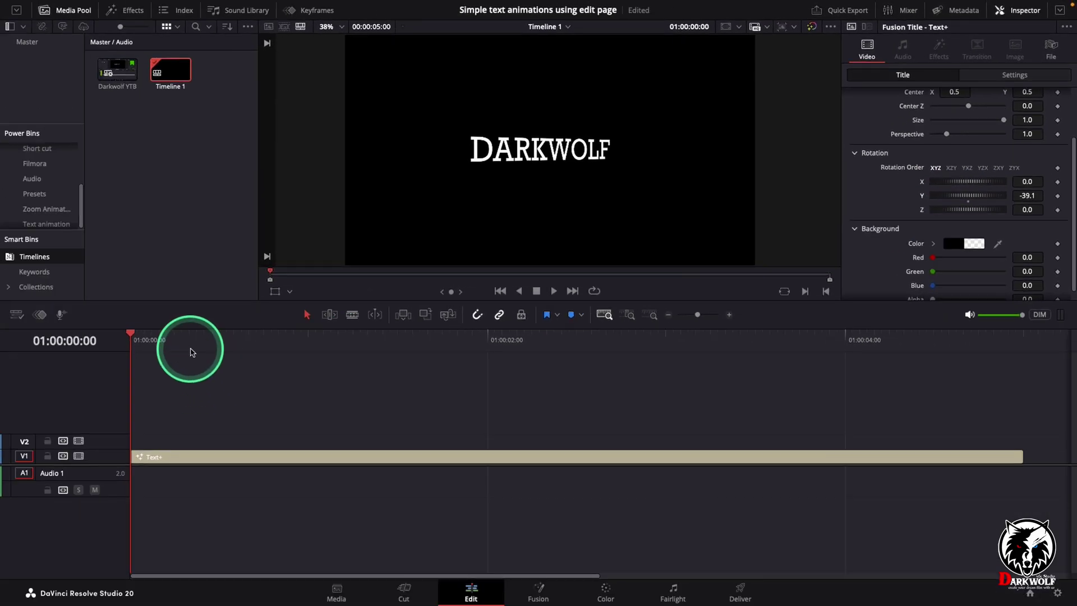
# Reset the title's Y rotation and keyframe it at 0.0 on the first frame.
pyautogui.moveTo(179, 346); pyautogui.dragTo(84, 344)
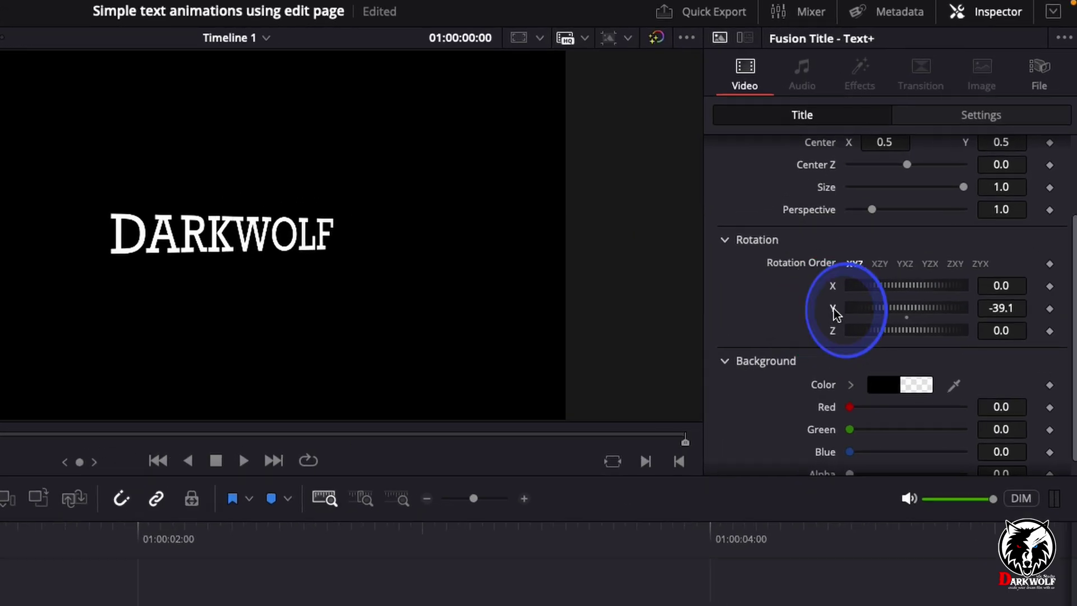
pyautogui.doubleClick(922, 196)
pyautogui.rightClick(922, 197)
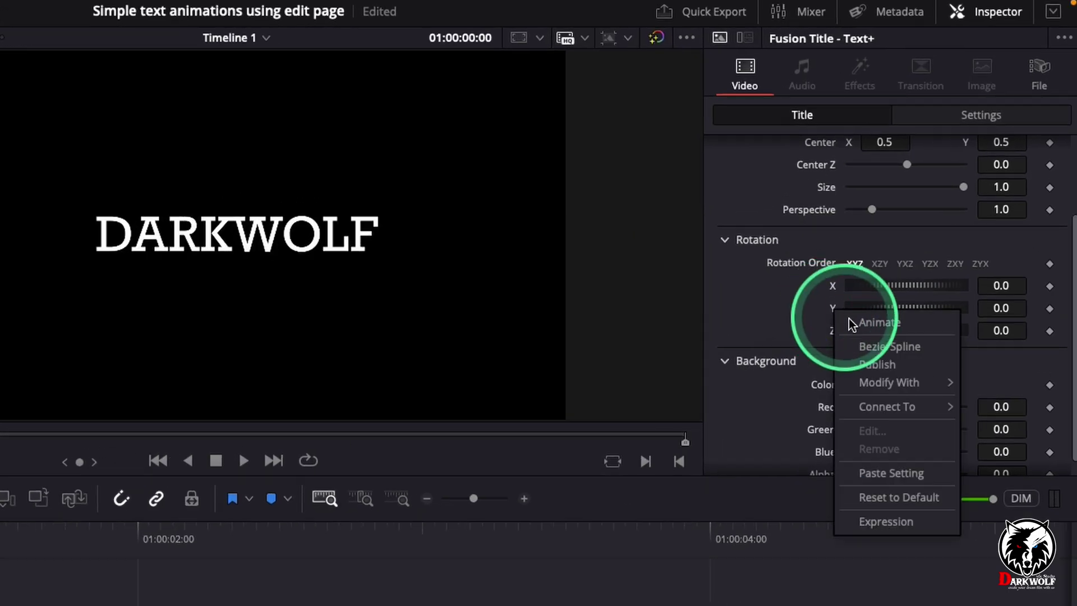
pyautogui.click(859, 326)
# Keyframe the title's Y rotation at 90 on 01:00:00:10.
pyautogui.moveTo(135, 348); pyautogui.dragTo(203, 350)
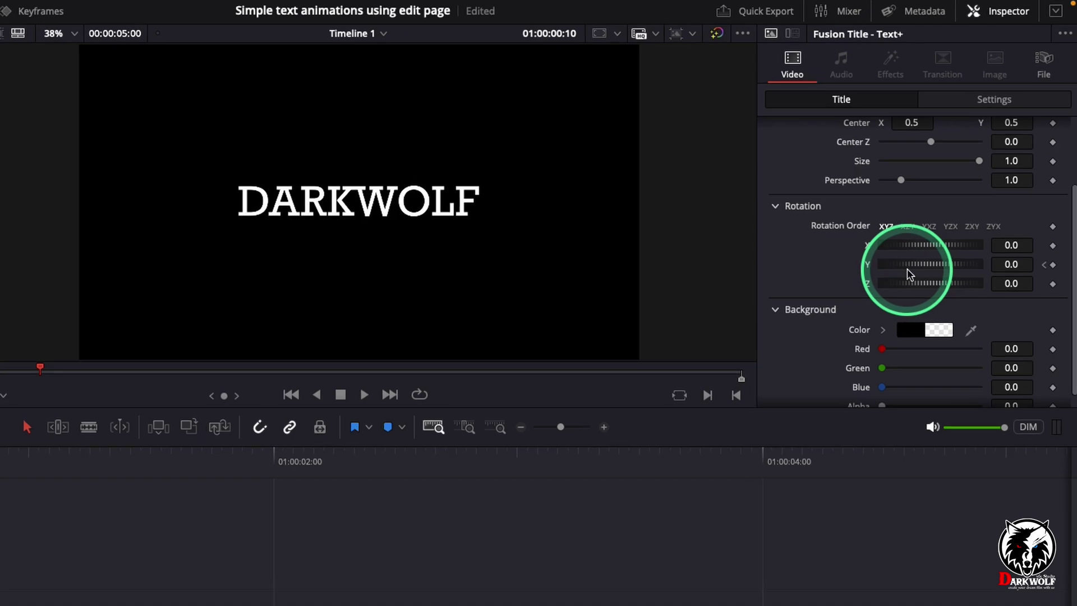
pyautogui.moveTo(950, 196); pyautogui.dragTo(955, 196)
pyautogui.moveTo(886, 313); pyautogui.dragTo(907, 312)
pyautogui.doubleClick(990, 309)
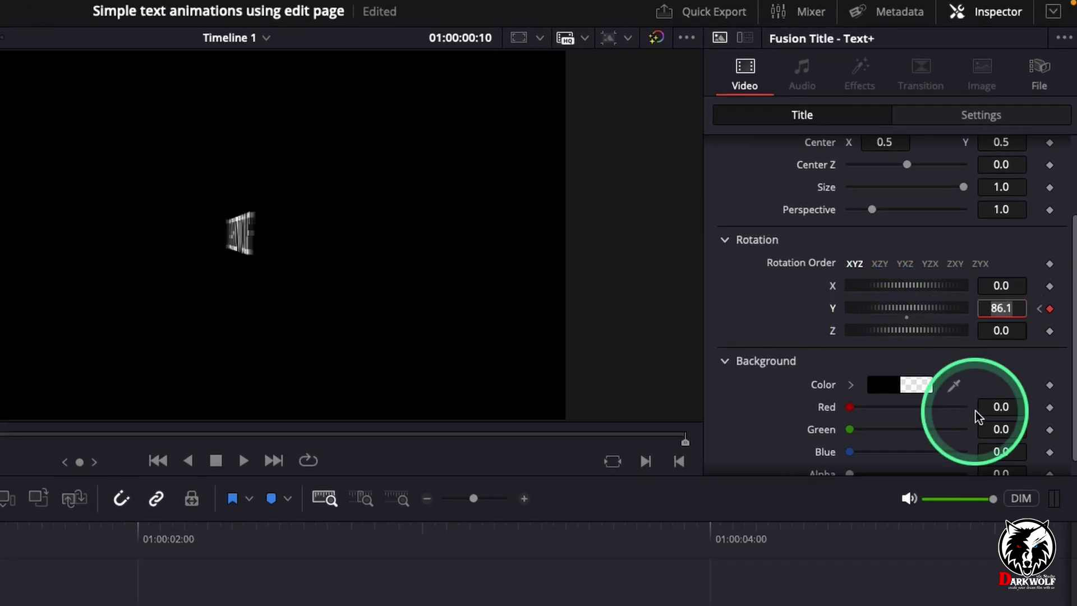
pyautogui.write('90')
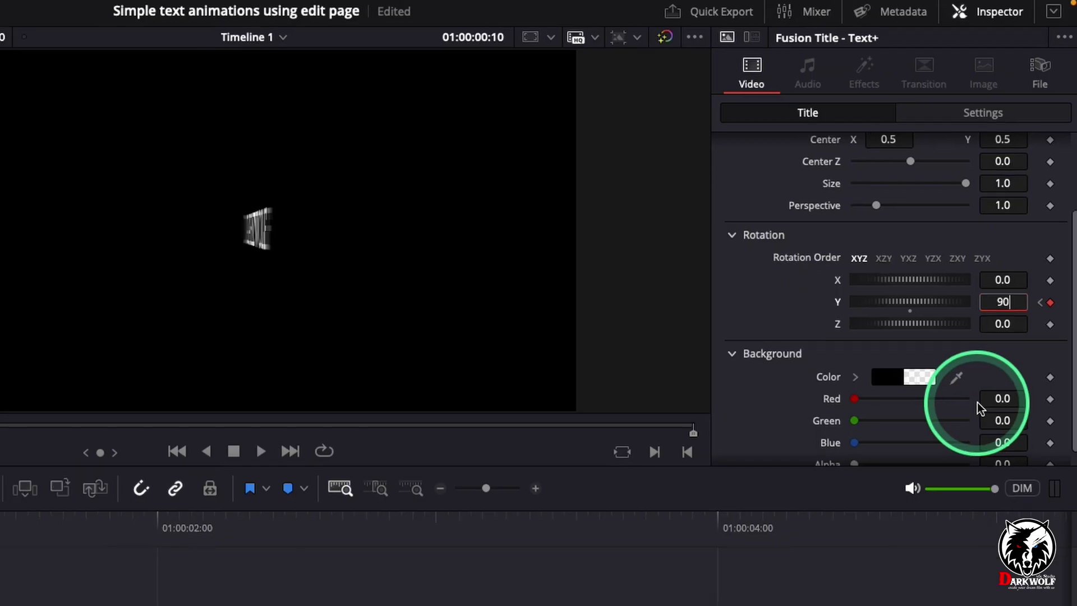
# Keyframe the title's Y rotation at 180 on 01:00:01:00.
pyautogui.moveTo(303, 360); pyautogui.dragTo(340, 340)
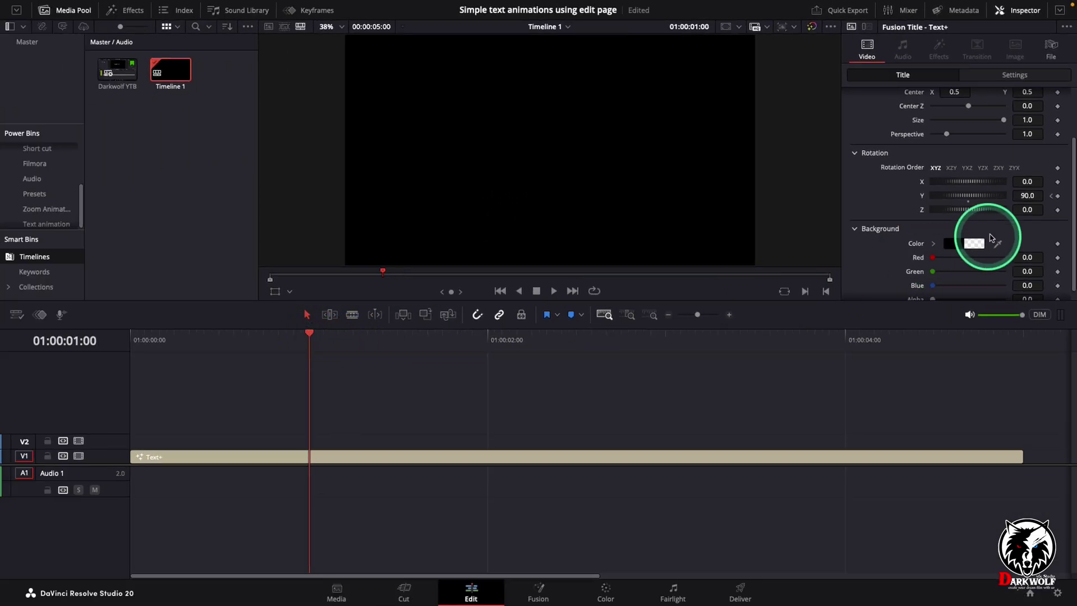
pyautogui.doubleClick(1036, 197)
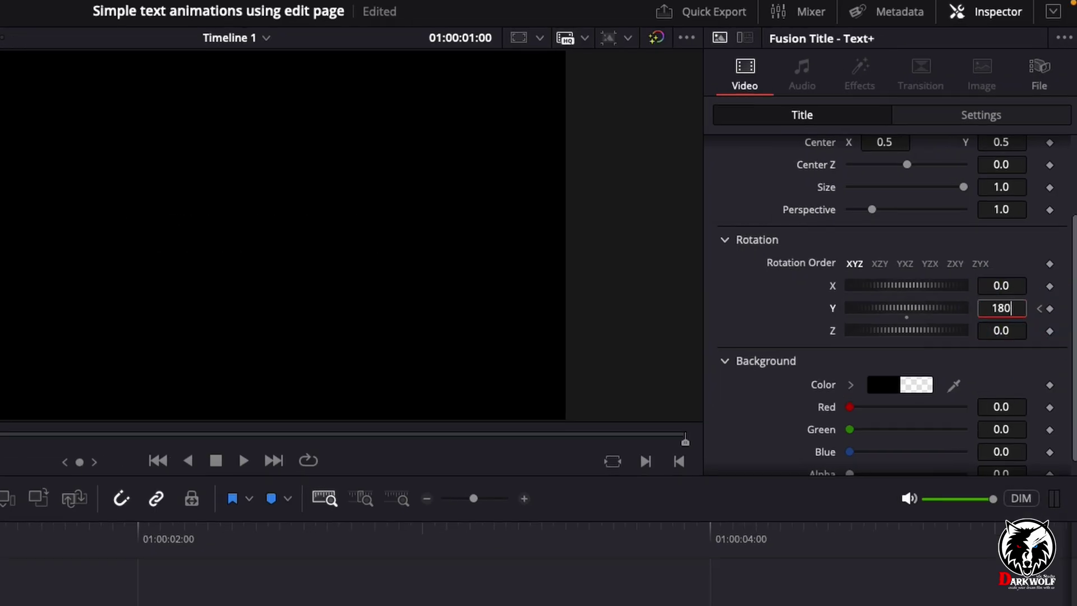
pyautogui.press('Tab')
# Play back the title's Y rotation from the first frame.
pyautogui.press('Home')
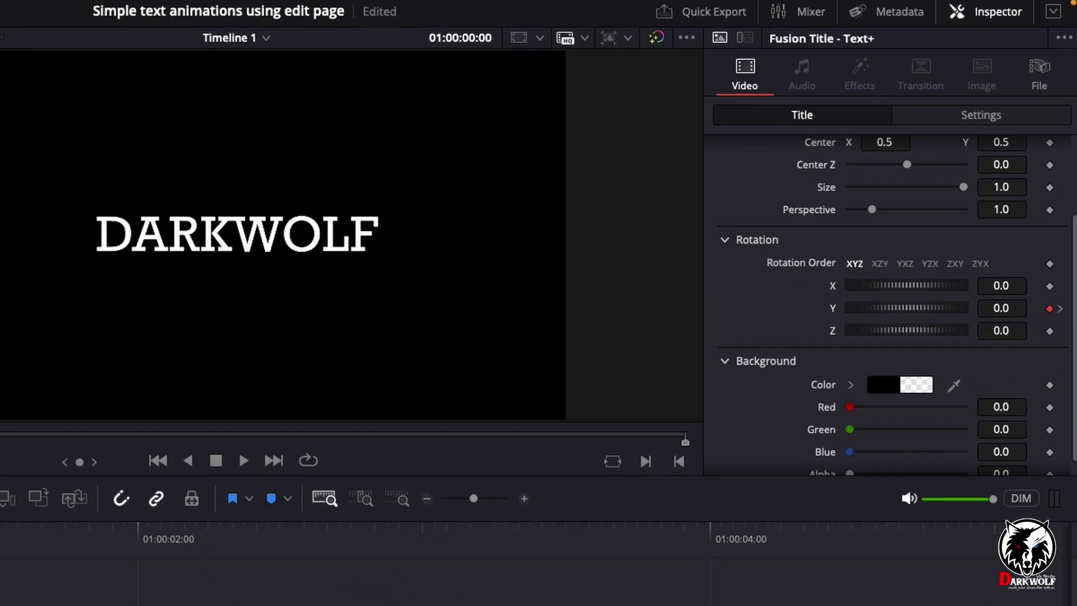
pyautogui.press('space')
pyautogui.press('space')
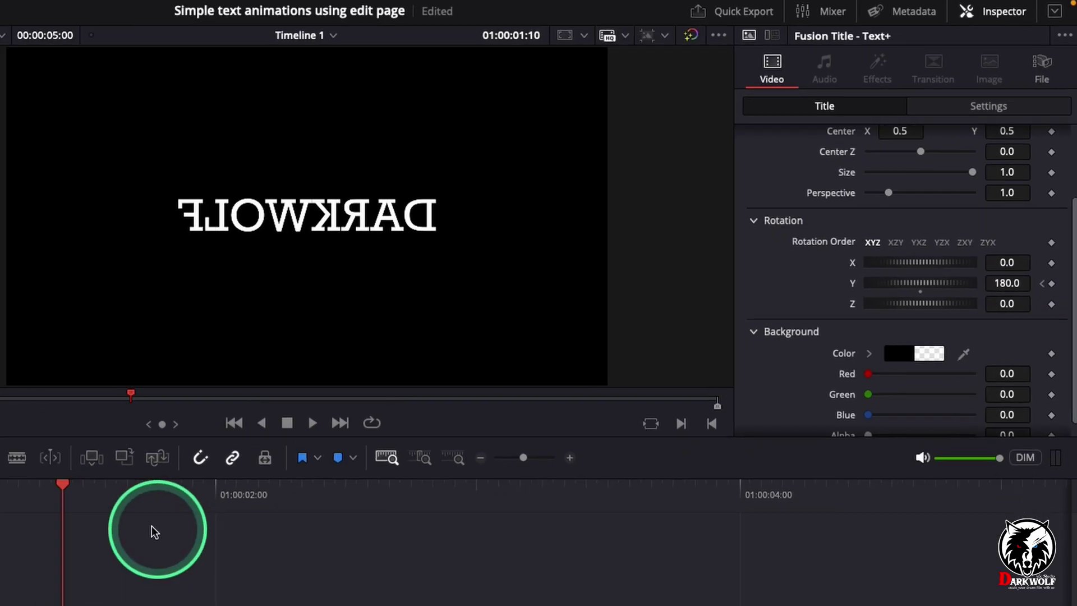
# Move to 01:00:02:00 and keyframe a further Y rotation of the title.
pyautogui.click(32, 550)
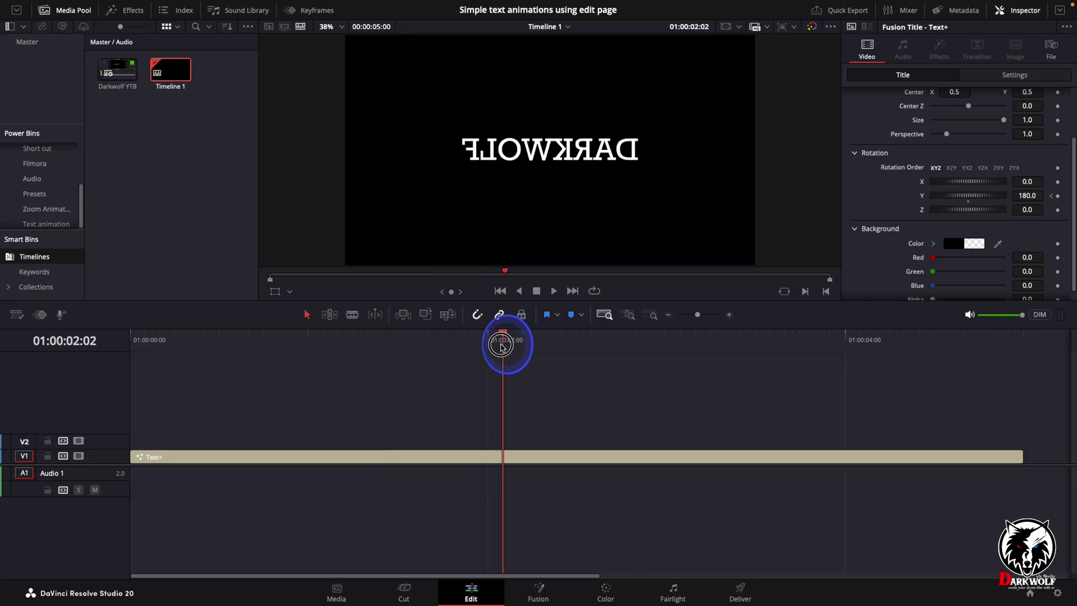
pyautogui.moveTo(508, 346); pyautogui.dragTo(489, 344)
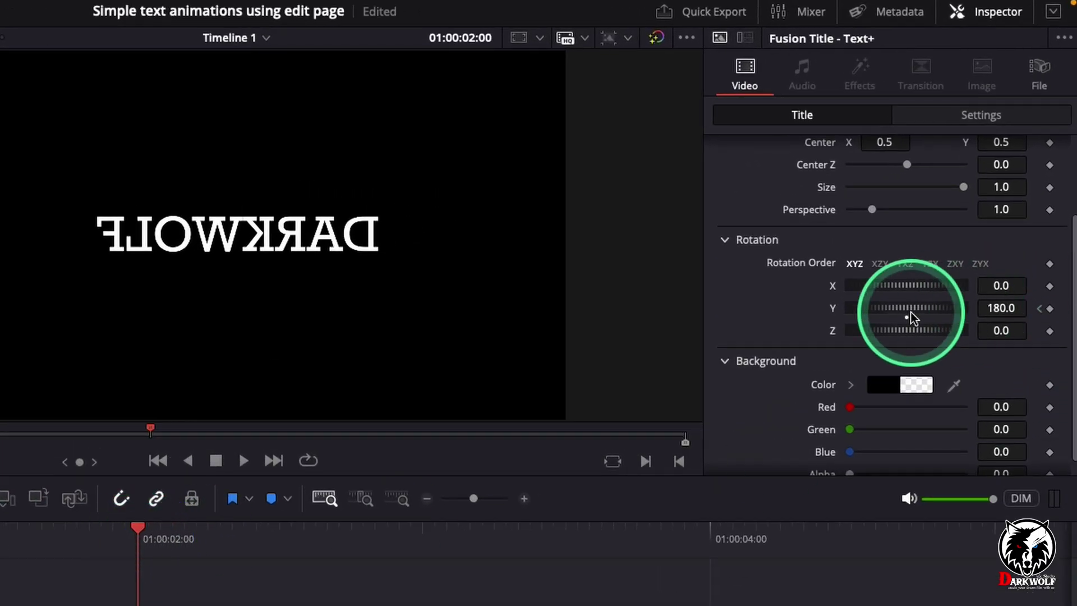
pyautogui.moveTo(911, 311); pyautogui.dragTo(974, 309)
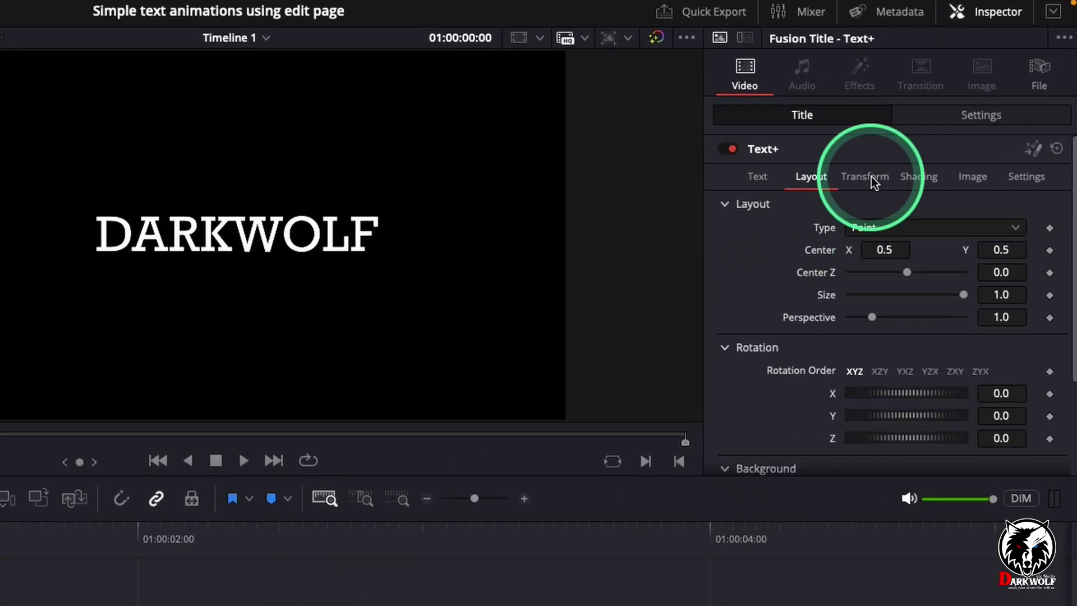
# Try out the Y, X and Z rotation of the title's individual characters in the Transform settings.
pyautogui.click(870, 176)
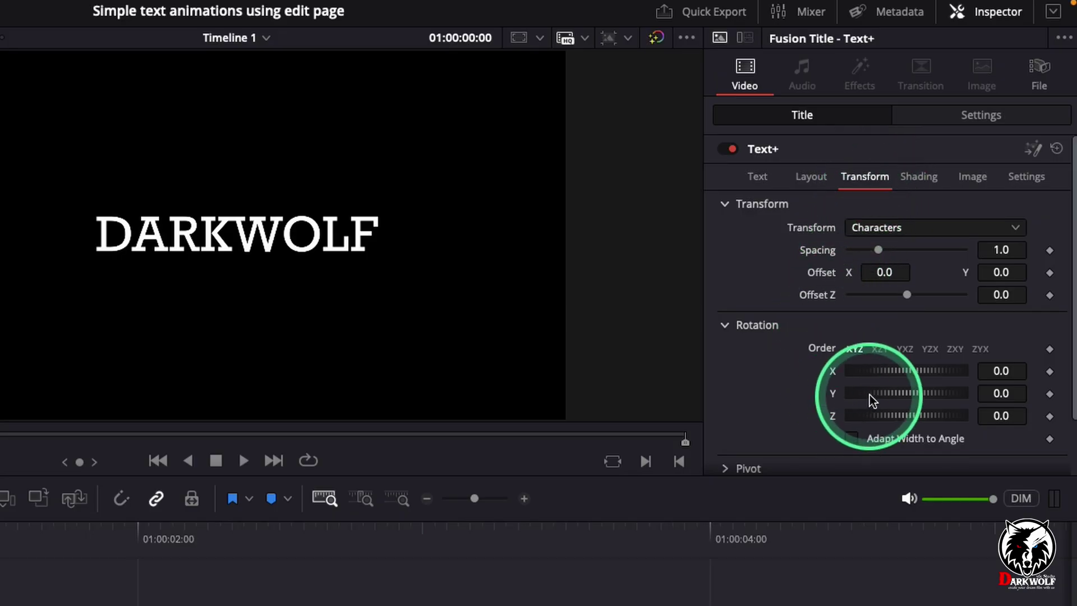
pyautogui.moveTo(870, 399); pyautogui.dragTo(884, 417)
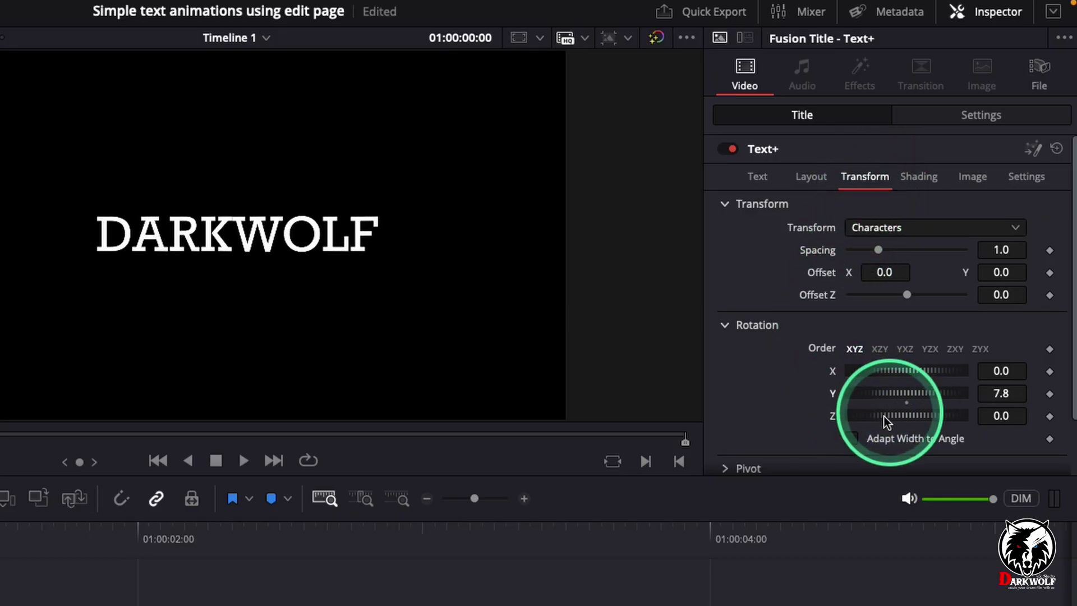
pyautogui.moveTo(865, 375)
pyautogui.mouseDown()
pyautogui.moveTo(894, 375)
pyautogui.moveTo(861, 378)
pyautogui.mouseUp()
pyautogui.moveTo(866, 418); pyautogui.dragTo(907, 432)
# Keyframe the Y rotation of the title's characters at 0.0 on the first frame.
pyautogui.click(196, 341)
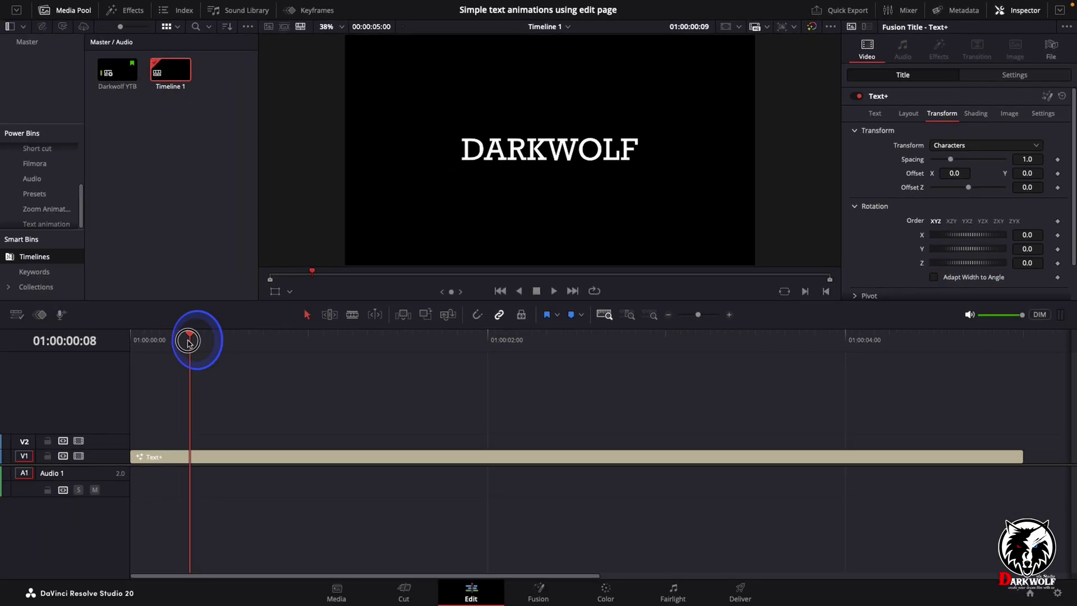
pyautogui.moveTo(189, 340); pyautogui.dragTo(124, 337)
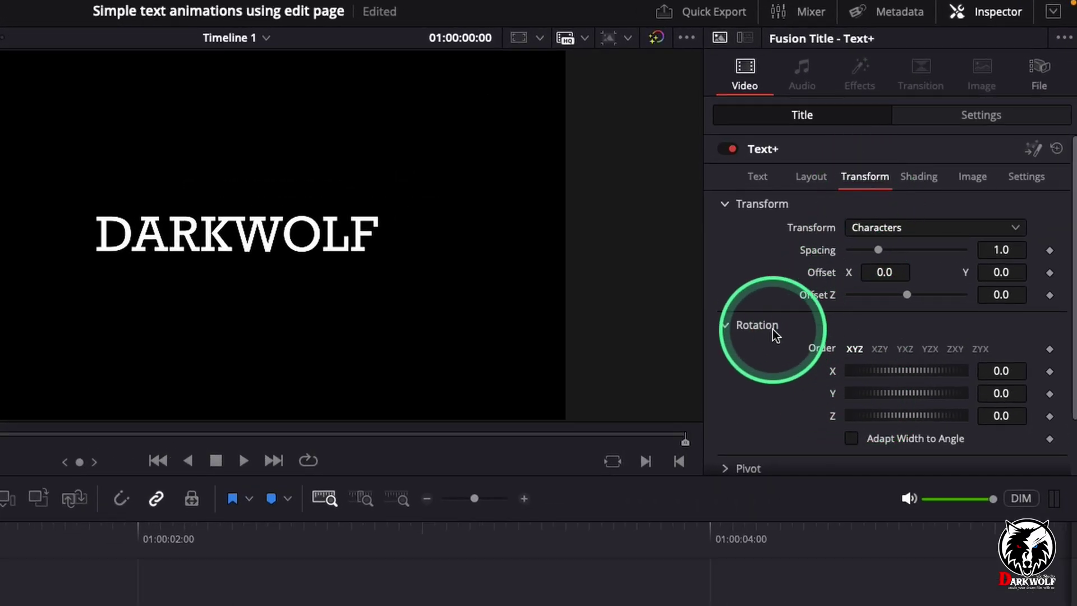
pyautogui.rightClick(835, 403)
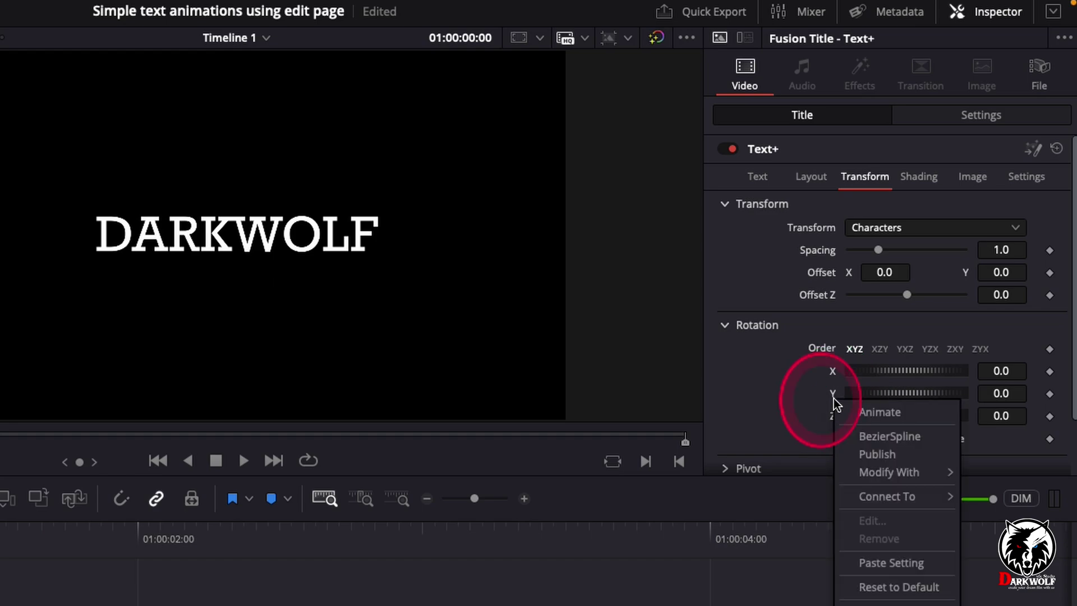
pyautogui.click(870, 412)
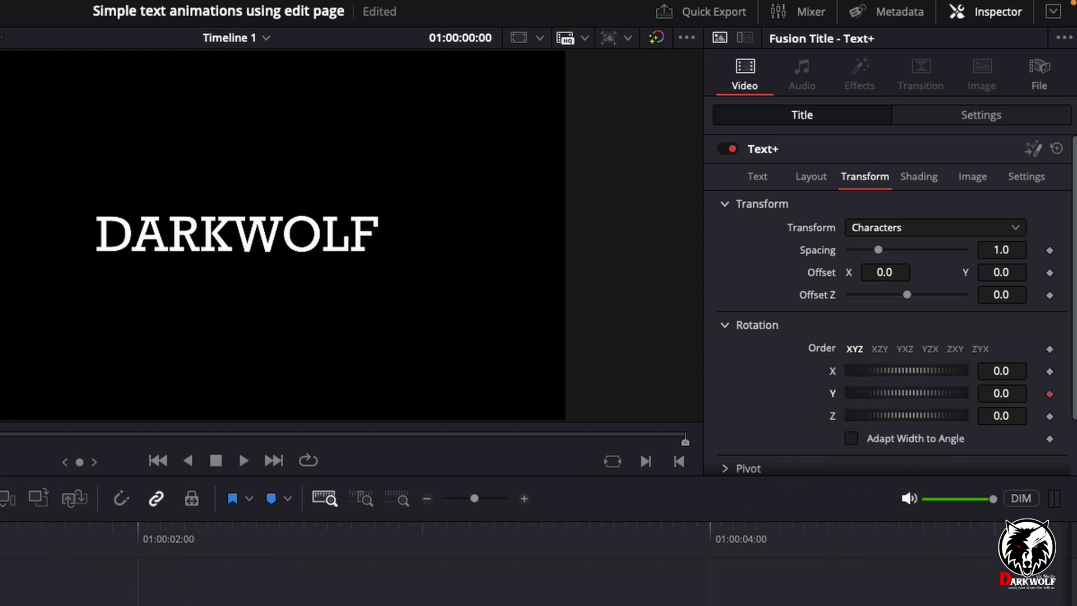
# Keyframe the characters' Y rotation at 180 on 01:00:00:20.
pyautogui.moveTo(138, 338); pyautogui.dragTo(133, 339)
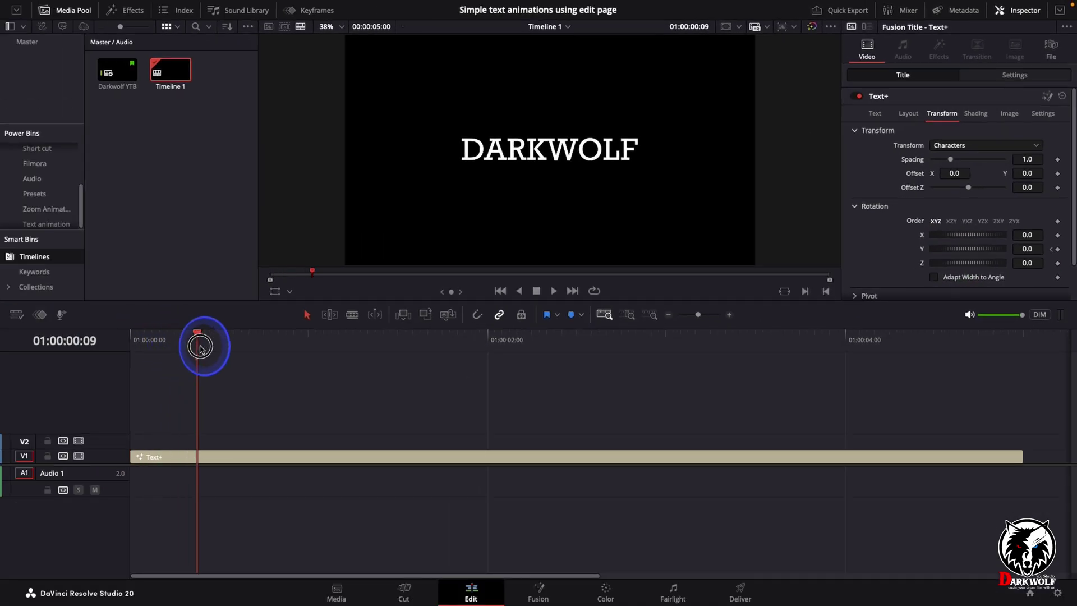
pyautogui.moveTo(201, 348); pyautogui.dragTo(282, 365)
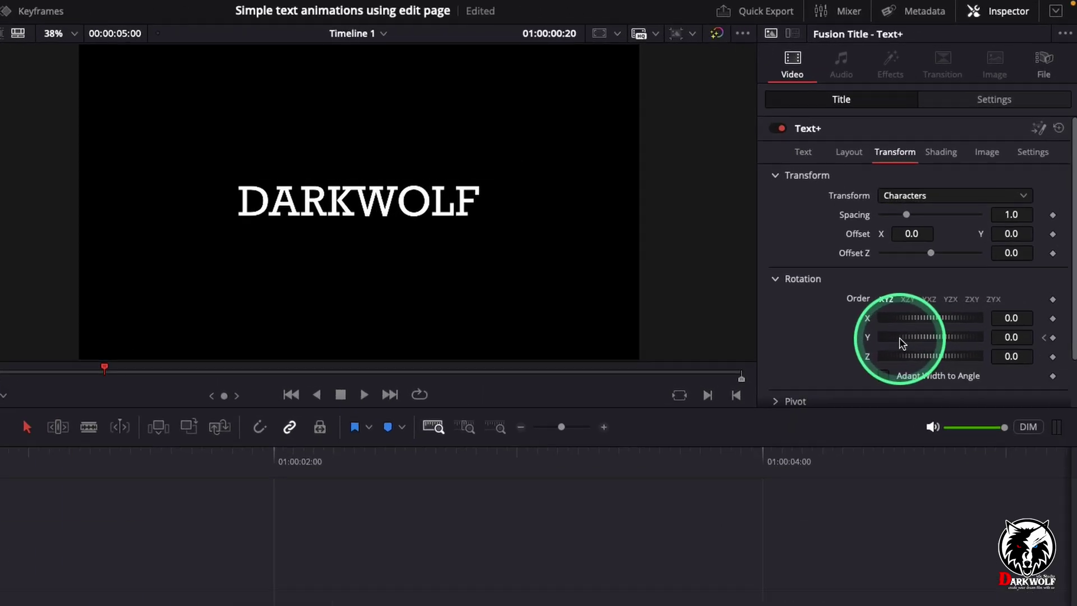
pyautogui.moveTo(952, 248); pyautogui.dragTo(977, 253)
pyautogui.moveTo(922, 400); pyautogui.dragTo(931, 403)
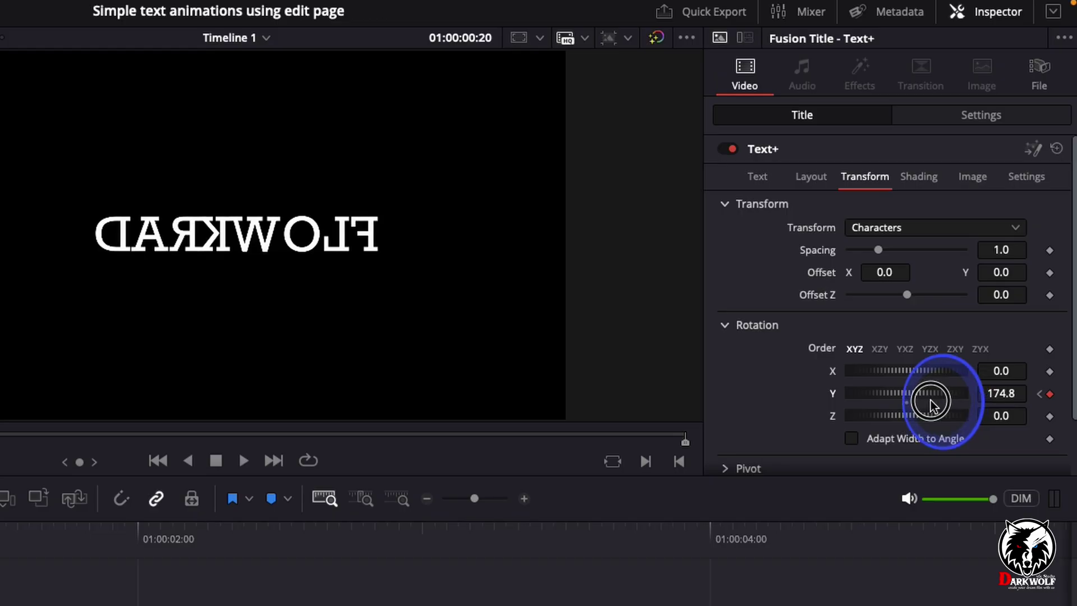
pyautogui.doubleClick(998, 394)
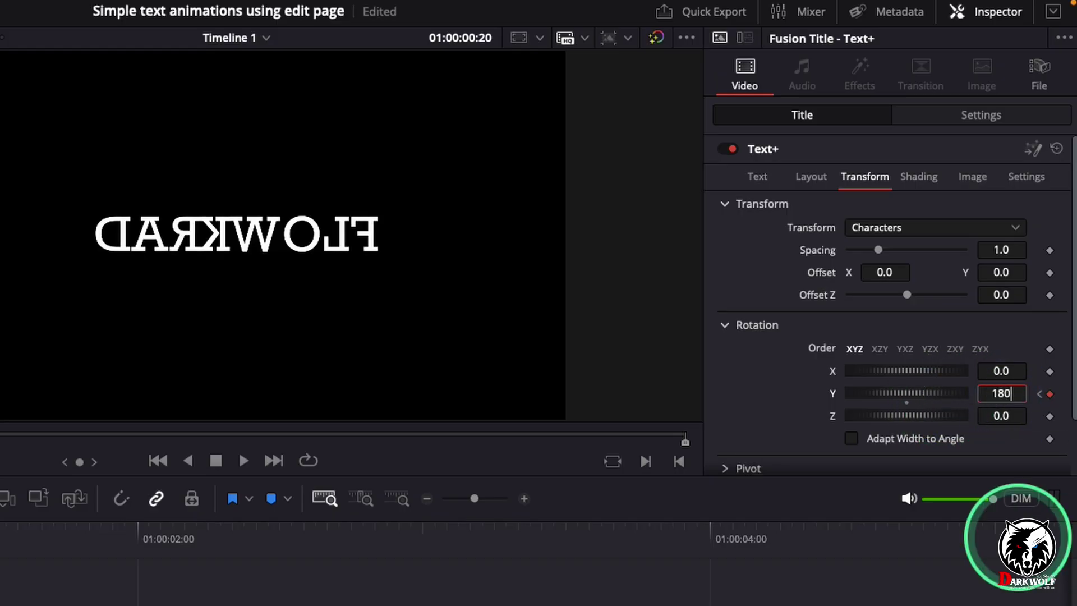
pyautogui.press('BackSpace')
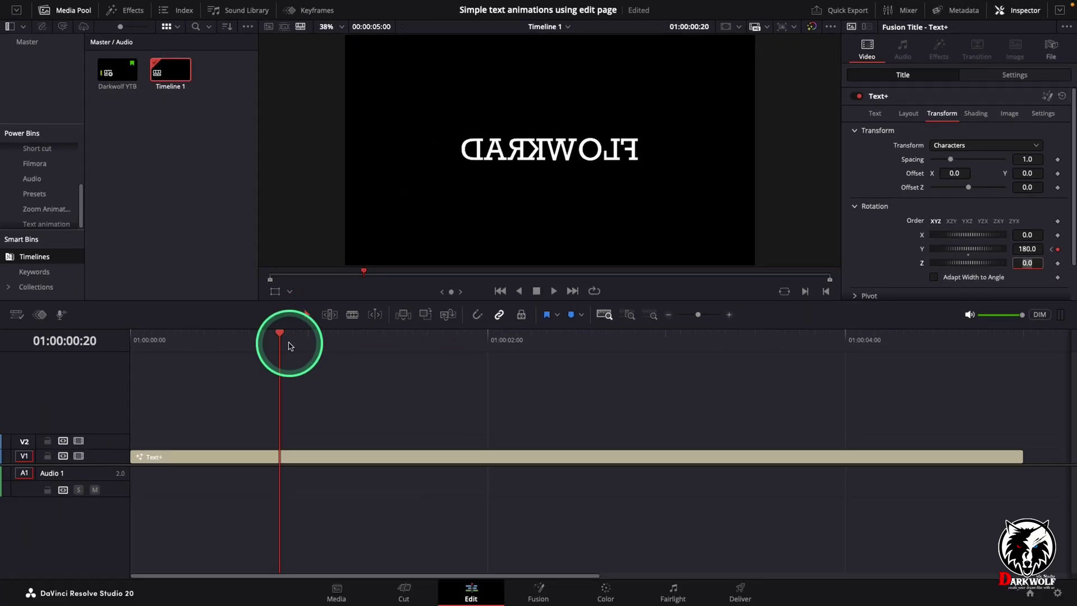
# Keyframe the characters' Y rotation on 01:00:01:10 and play back the animation.
pyautogui.moveTo(287, 343); pyautogui.dragTo(383, 364)
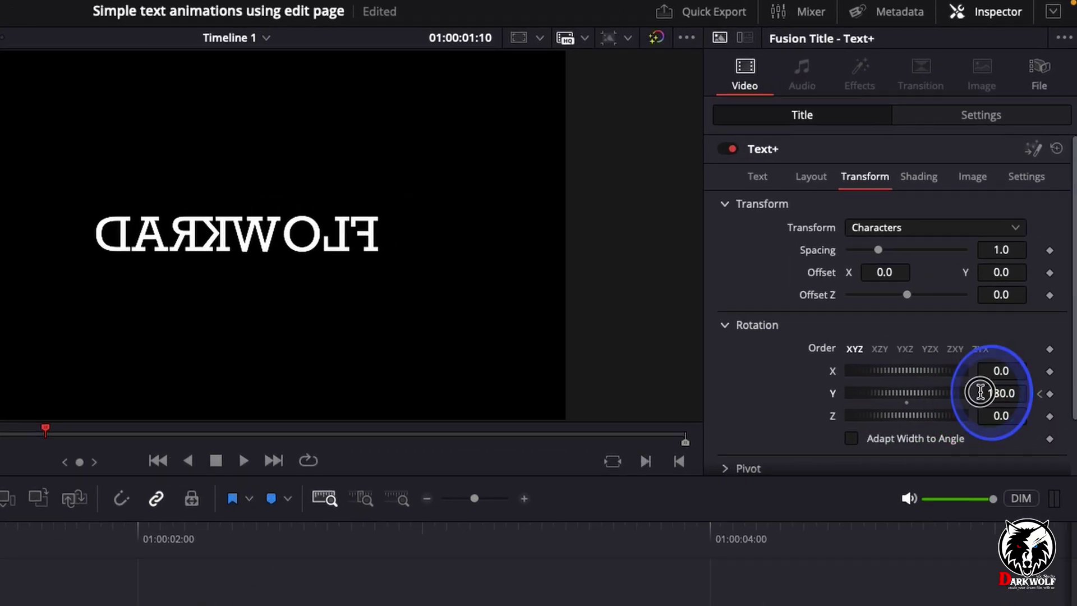
pyautogui.doubleClick(1016, 249)
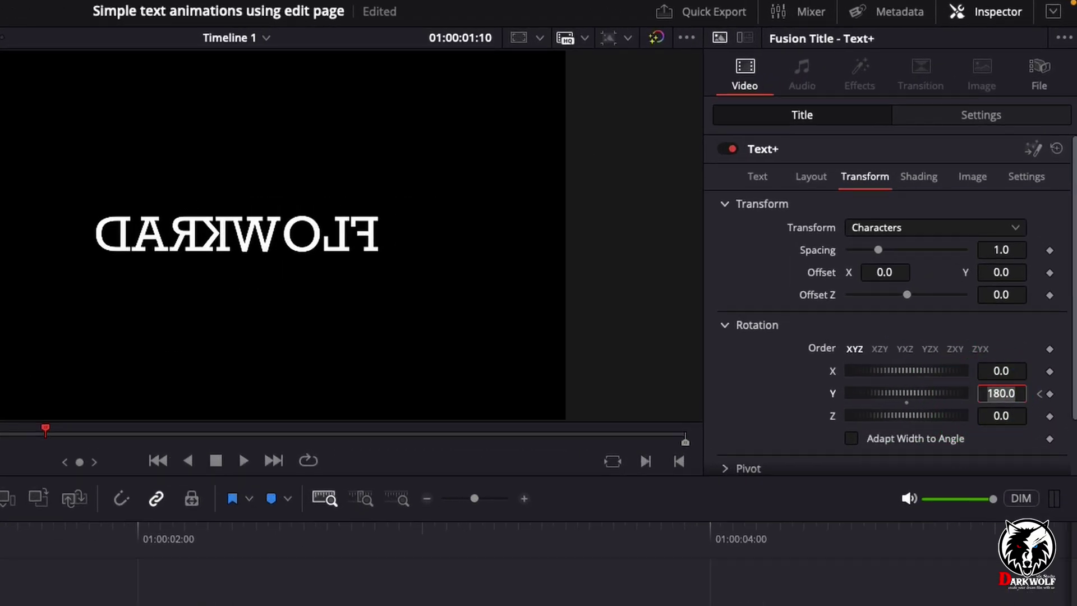
pyautogui.press('Tab')
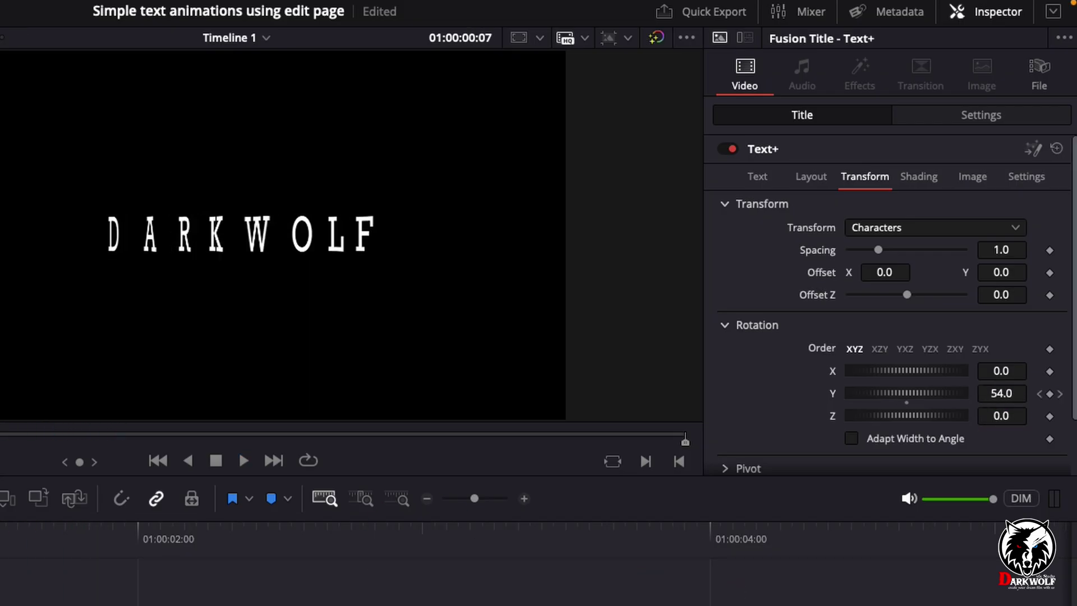
pyautogui.press('space')
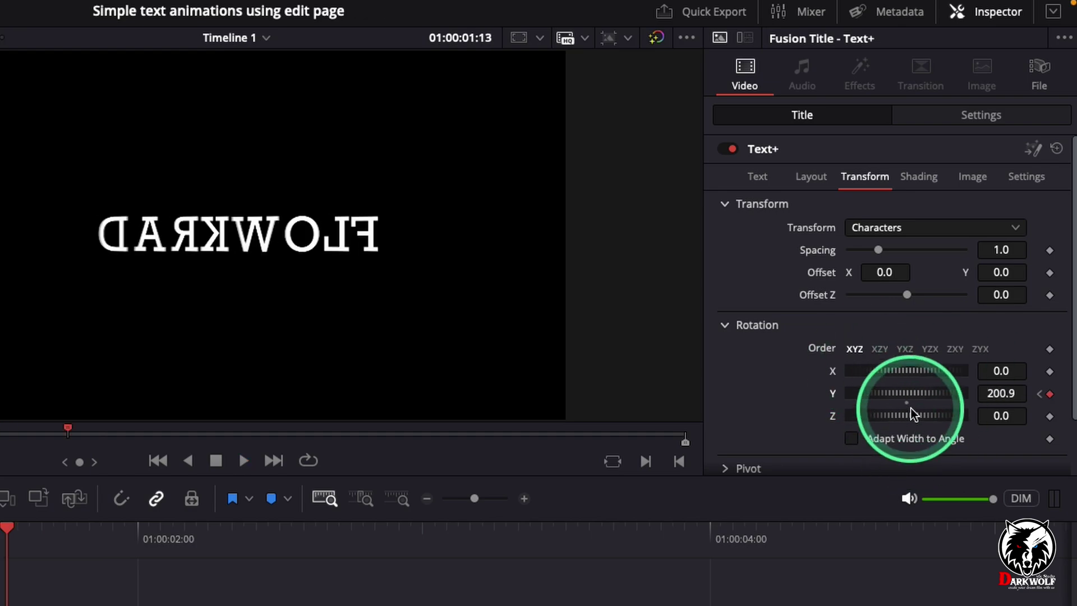
# Change the appearance of the title's White Solid Fill shading element to text outline.
pyautogui.click(919, 184)
pyautogui.moveTo(963, 351); pyautogui.dragTo(1051, 353)
pyautogui.scroll(-3, 924, 301)
pyautogui.click(879, 286)
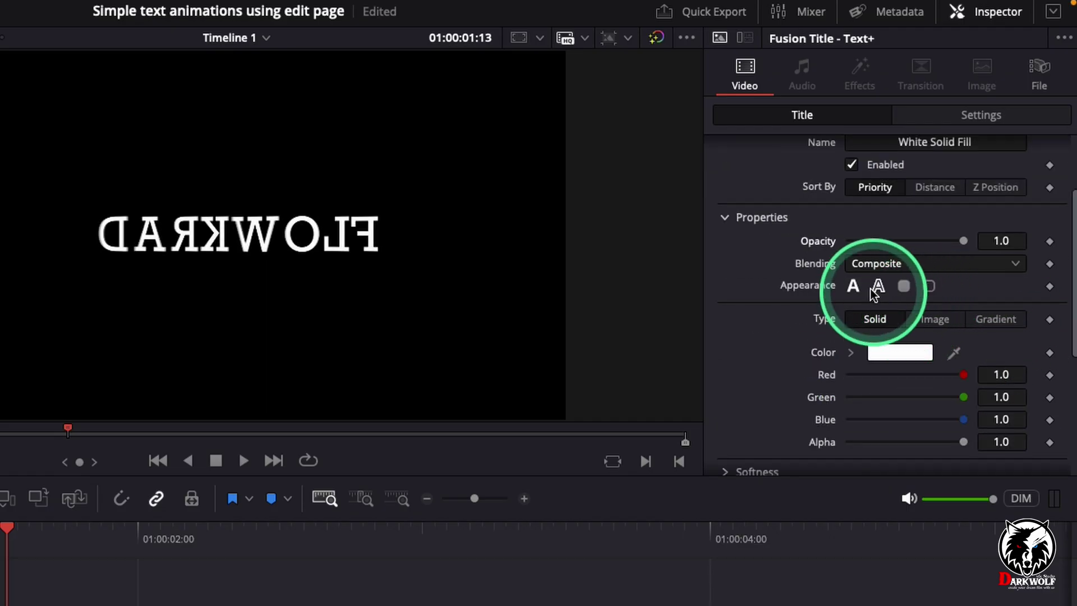
pyautogui.scroll(3, 934, 211)
pyautogui.click(974, 178)
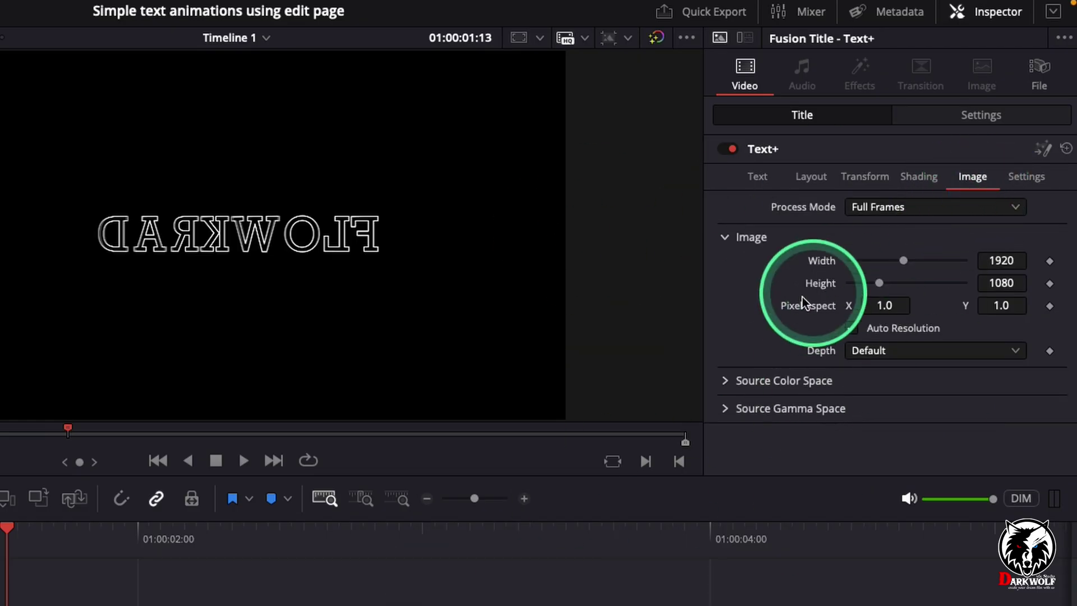
pyautogui.click(765, 184)
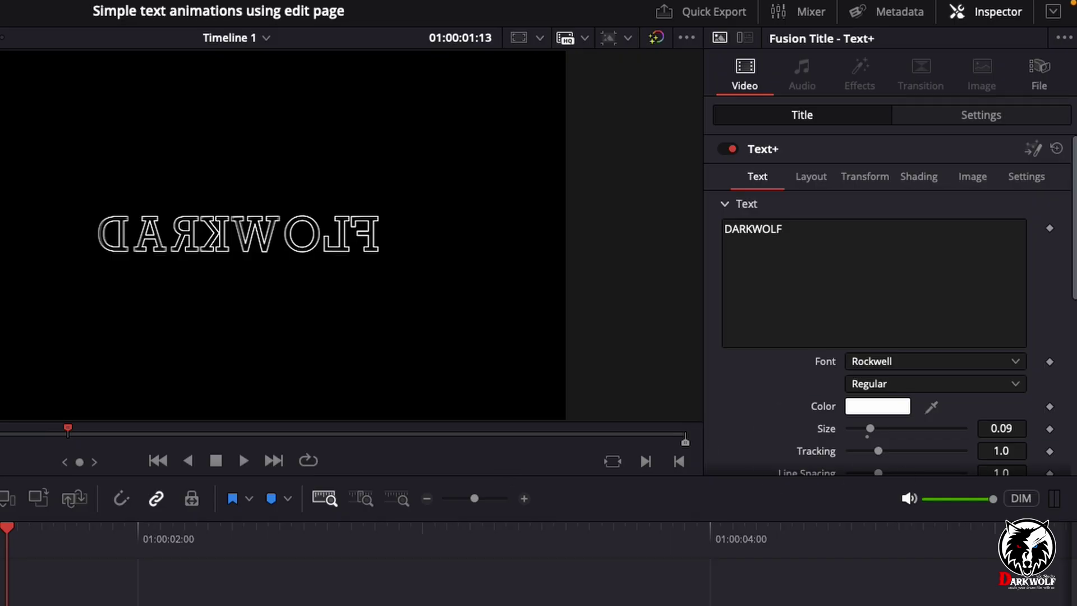
pyautogui.click(919, 176)
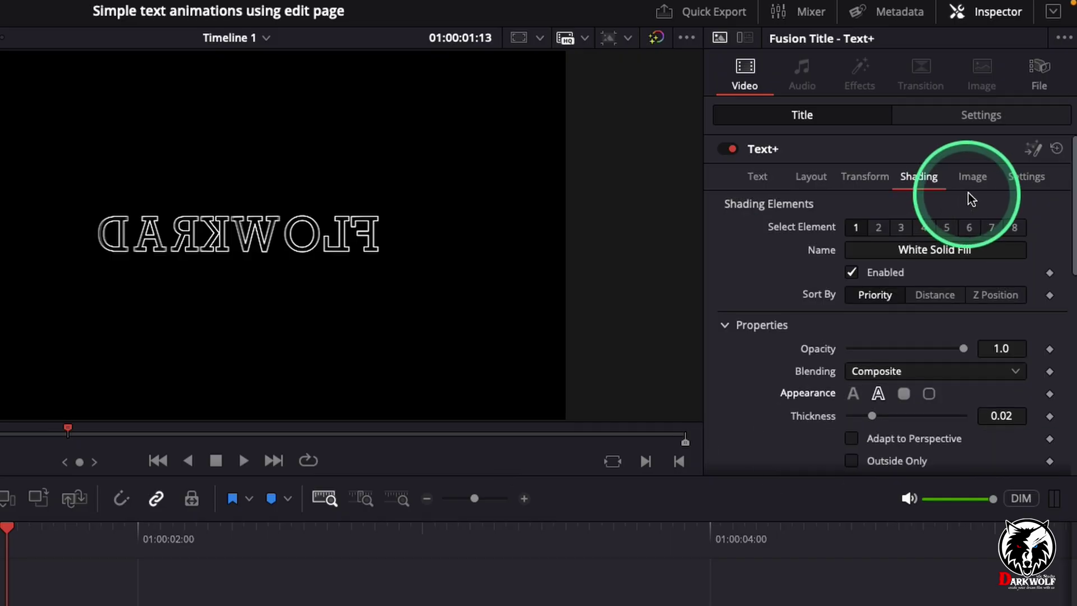
pyautogui.click(971, 179)
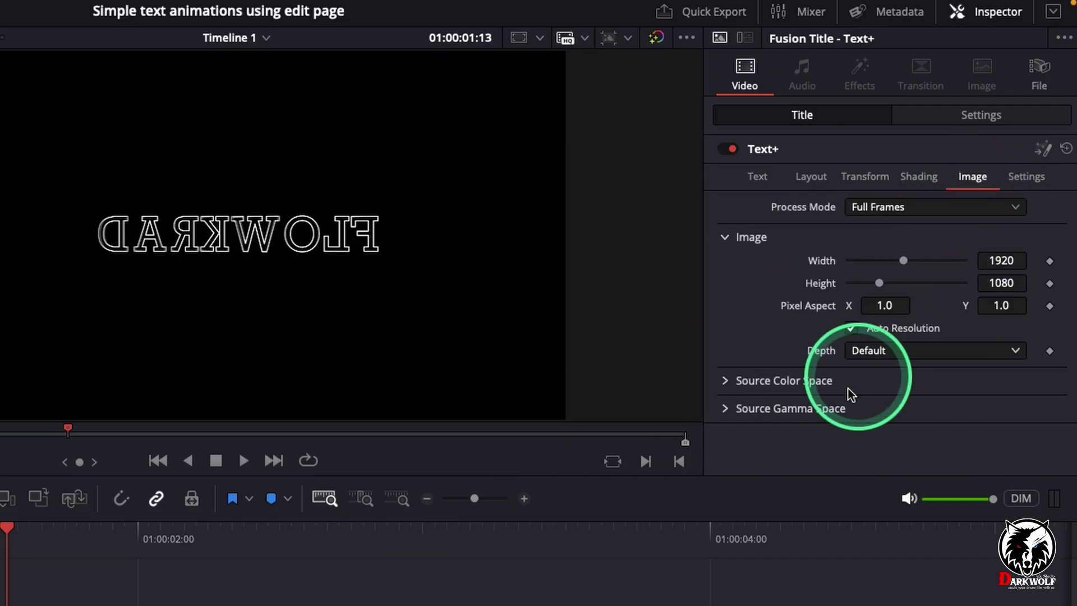
pyautogui.click(759, 176)
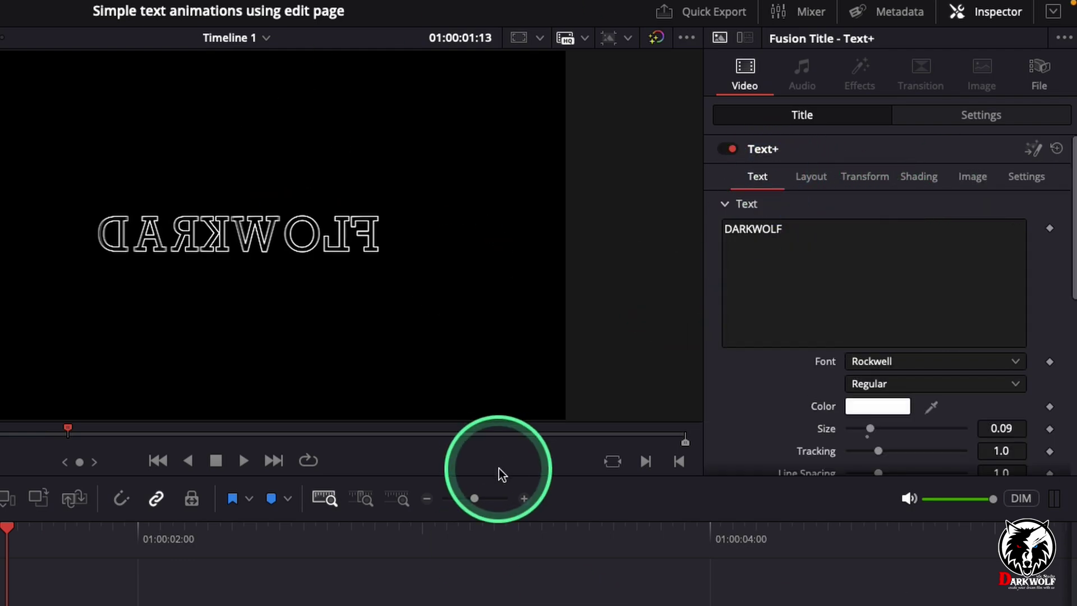